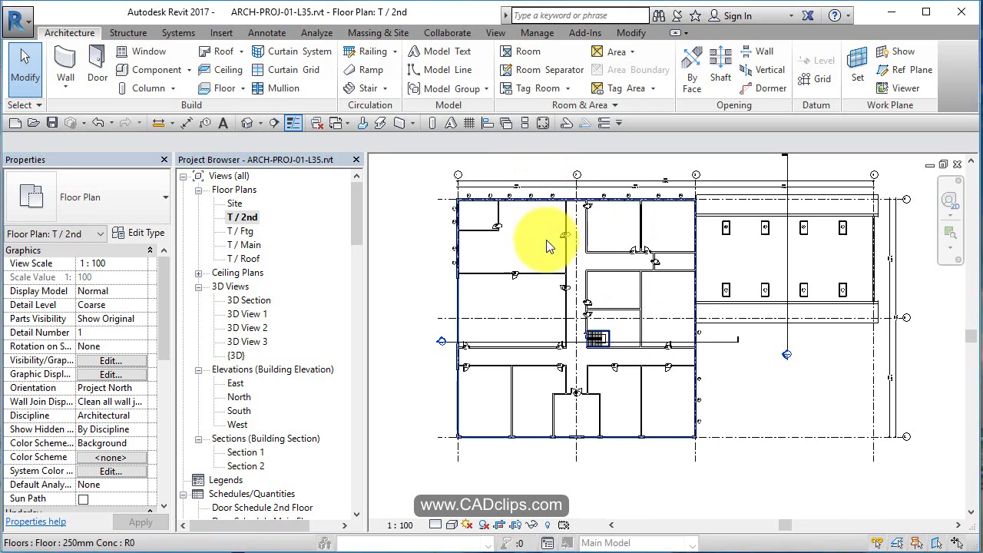
Step: Open the T / Main floor plan and frame the building in view
{"action": "double_click", "coordinate": [244, 244]}
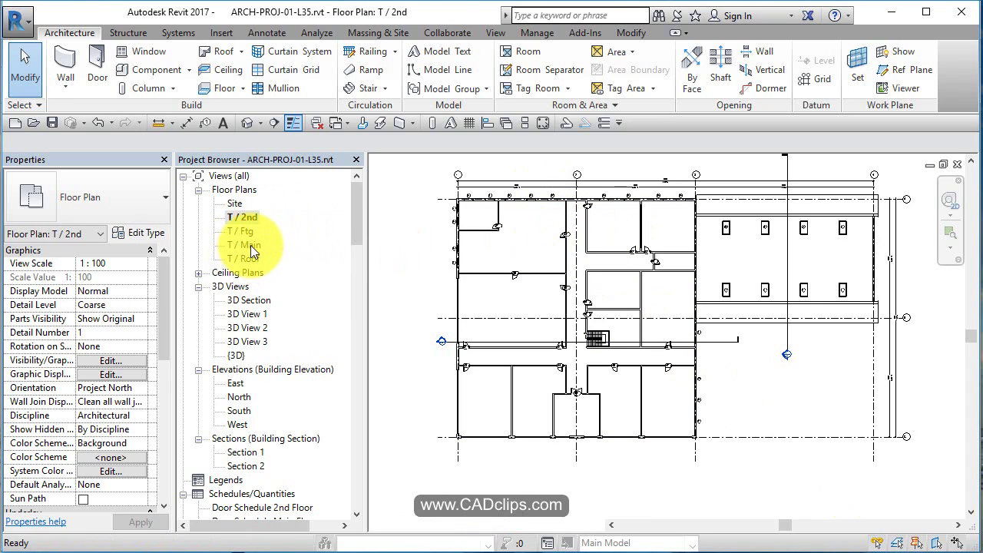
{"action": "middle_click_drag", "start_coordinate": [653, 290], "coordinate": [675, 272]}
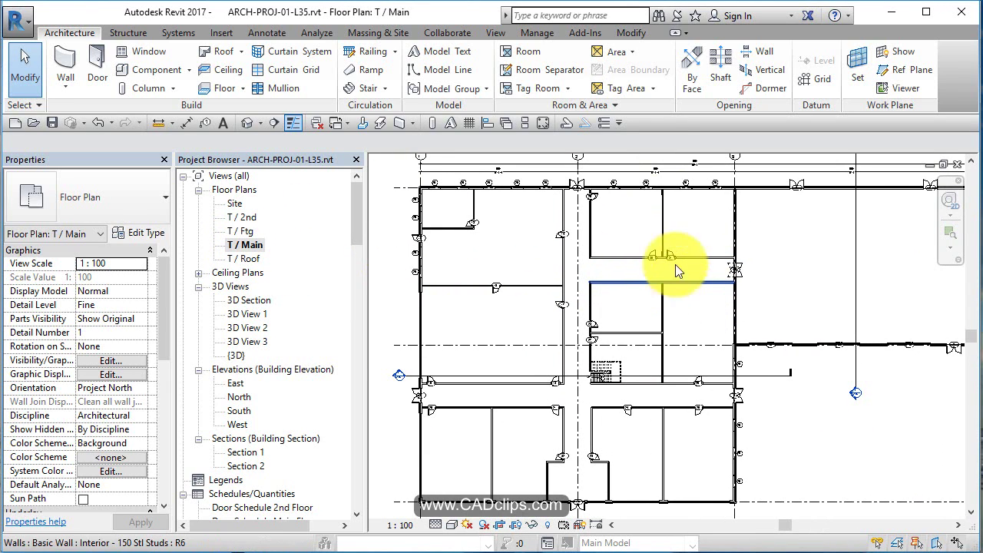
Step: Automatically create tagged rooms in all 13 enclosed areas of the Main floor
{"action": "left_click", "coordinate": [535, 58]}
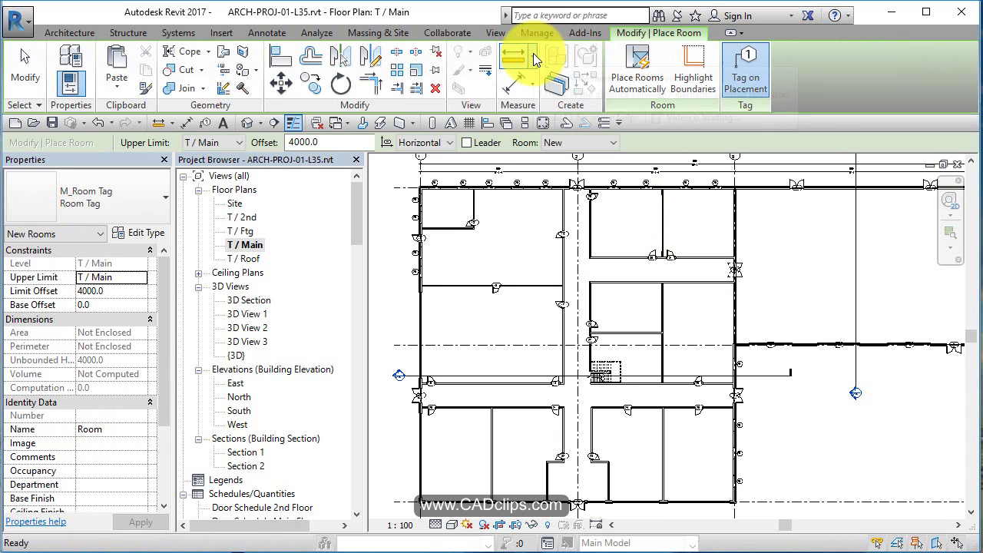
{"action": "left_click", "coordinate": [747, 79]}
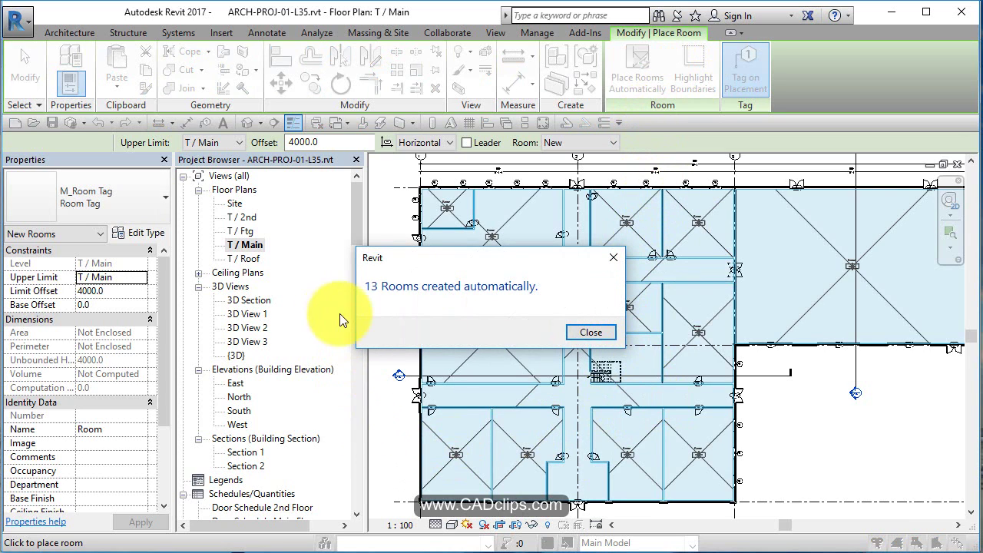
{"action": "left_click", "coordinate": [591, 332]}
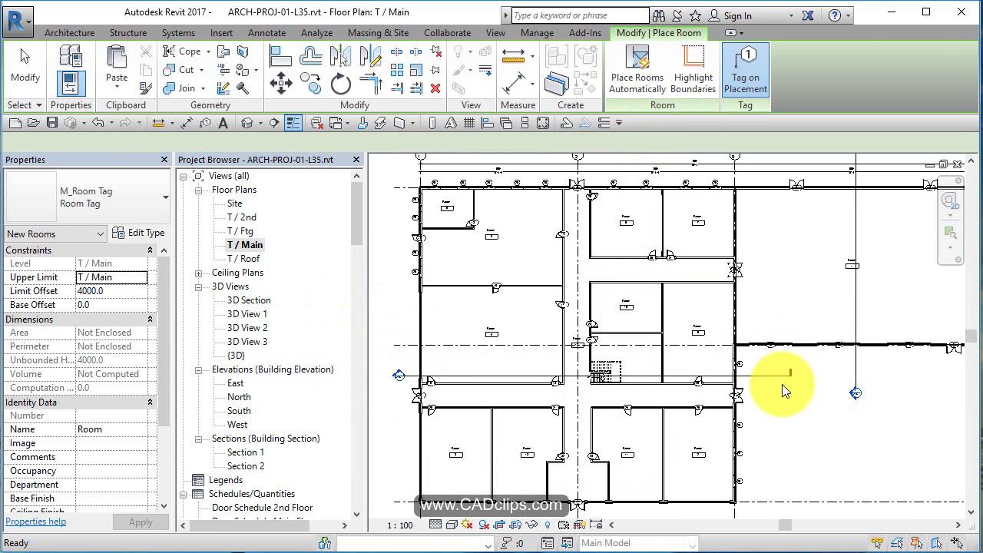
{"action": "key", "text": "Escape"}
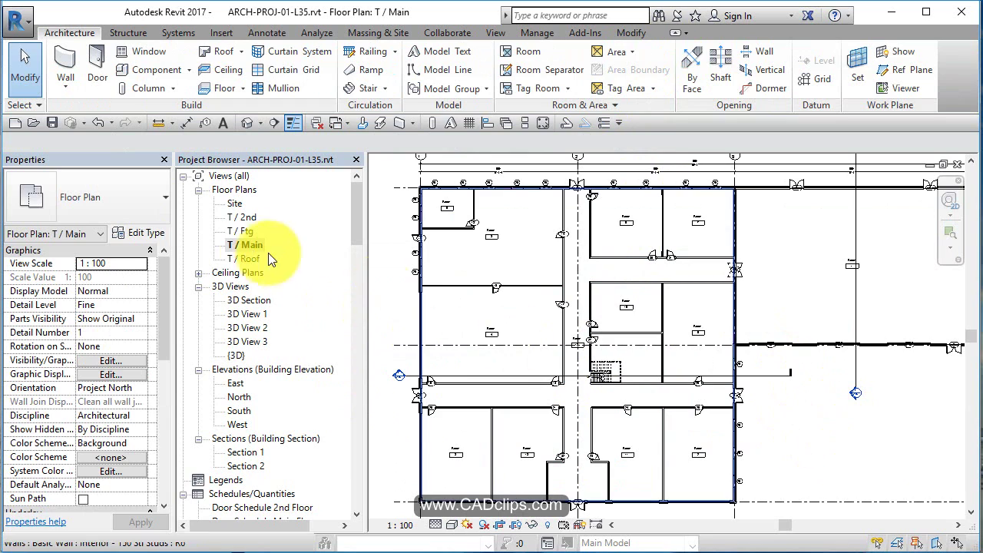
Step: Open T / 2nd and highlight the room-bounding walls
{"action": "double_click", "coordinate": [242, 217]}
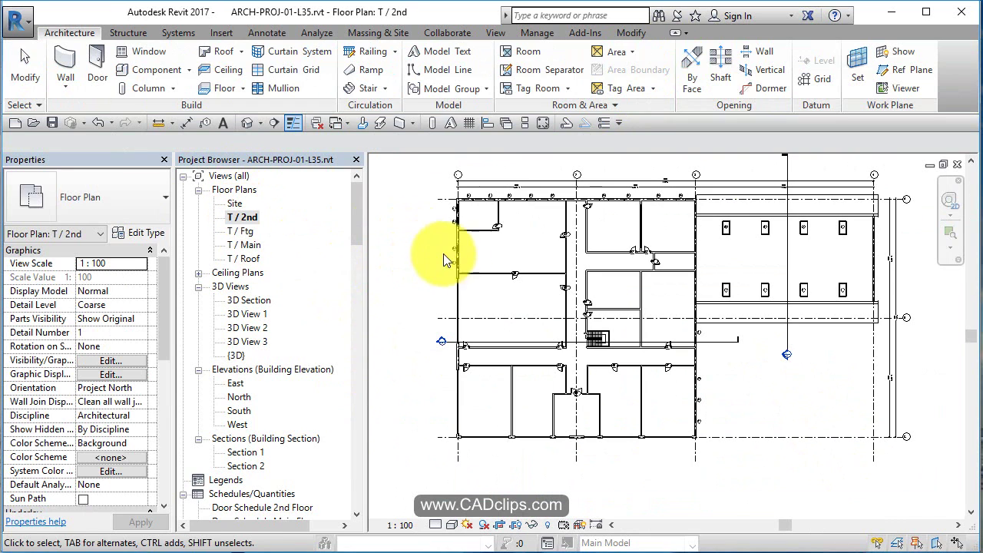
{"action": "left_click", "coordinate": [529, 52]}
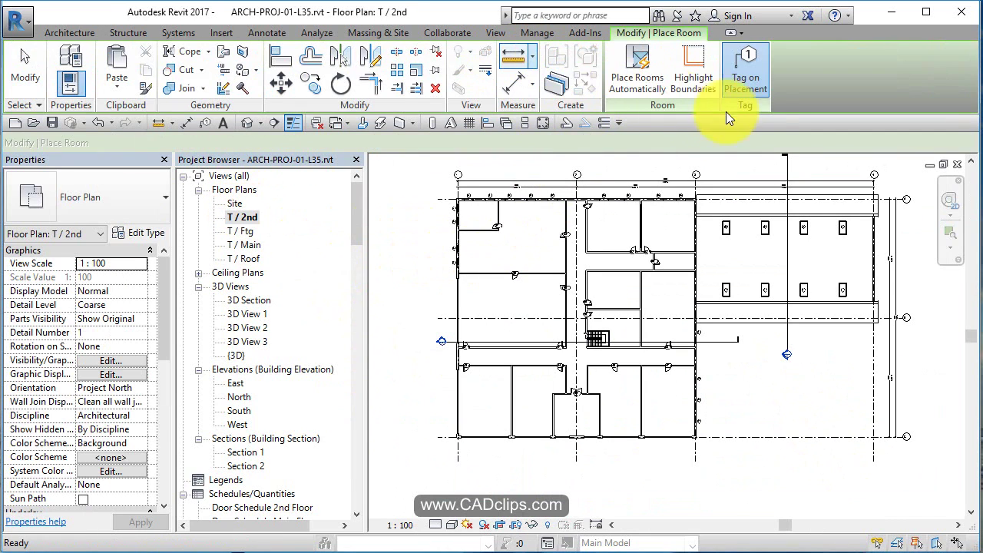
{"action": "left_click", "coordinate": [709, 66]}
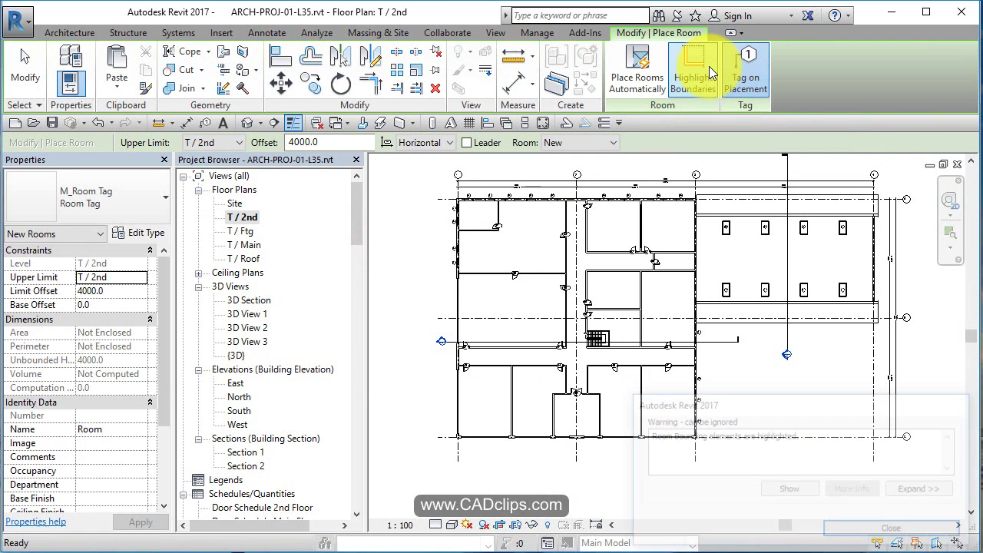
{"action": "left_click", "coordinate": [906, 530]}
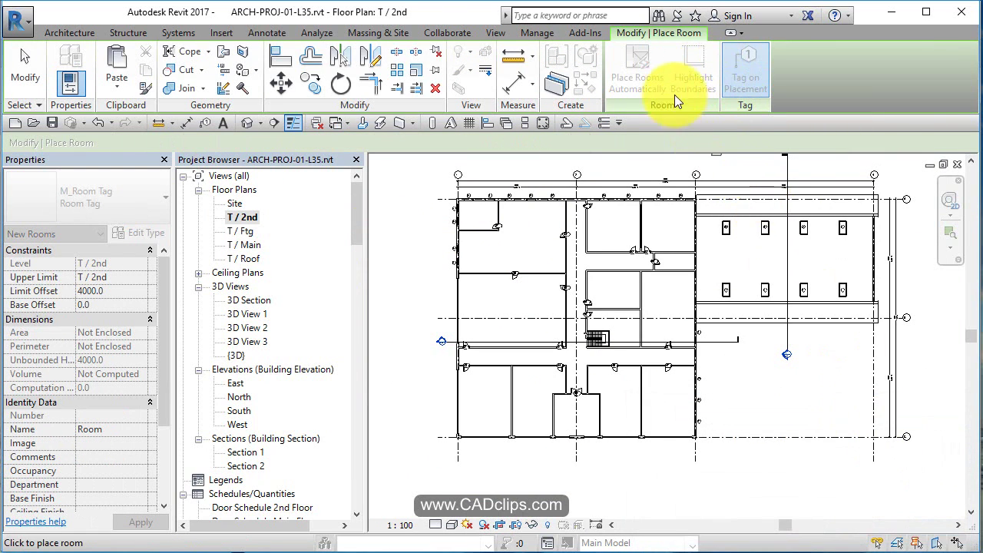
{"action": "key", "text": "Escape"}
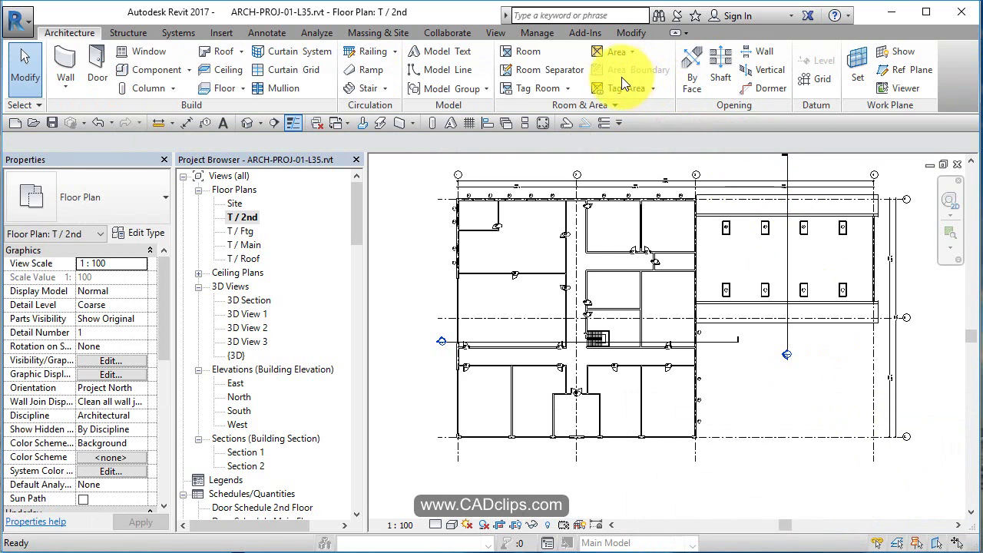
Step: Automatically place 14 tagged rooms on the 2nd floor
{"action": "left_click", "coordinate": [528, 49]}
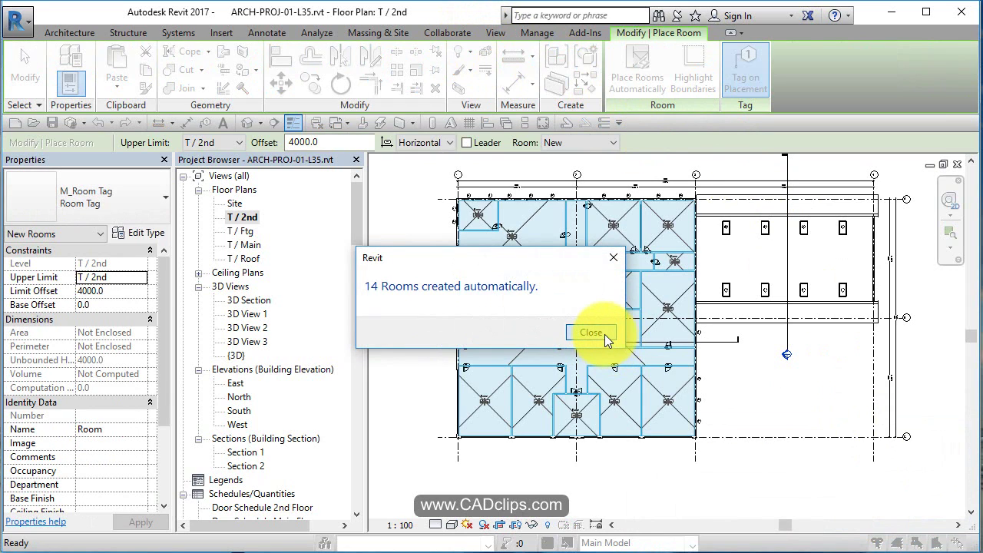
{"action": "left_click", "coordinate": [611, 334]}
{"action": "key", "text": "Escape"}
{"action": "key", "text": "Escape"}
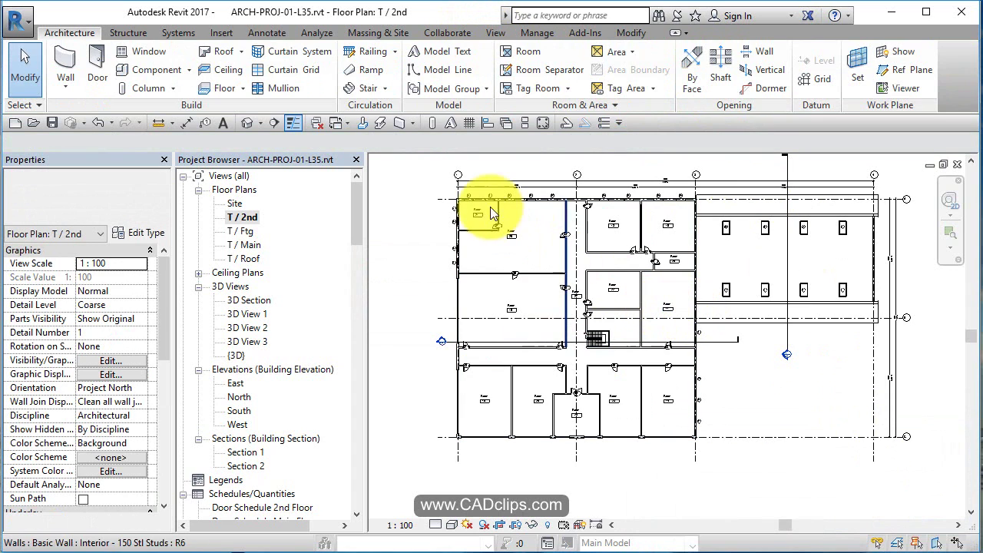
Step: On T / Main, rename the top-left room tag to Room 1
{"action": "double_click", "coordinate": [257, 244]}
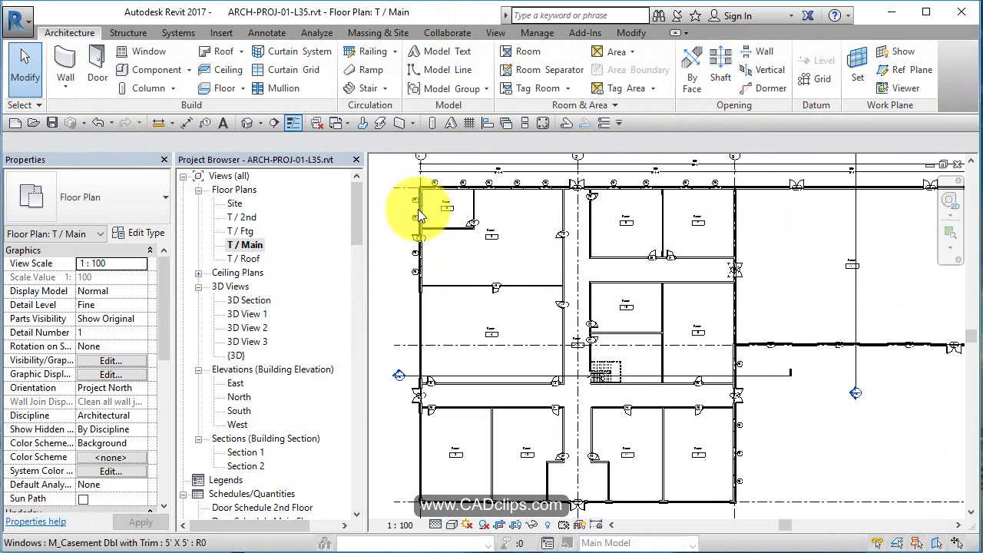
{"action": "scroll", "coordinate": [418, 207], "scroll_direction": "up", "scroll_amount": 4}
{"action": "double_click", "coordinate": [493, 189]}
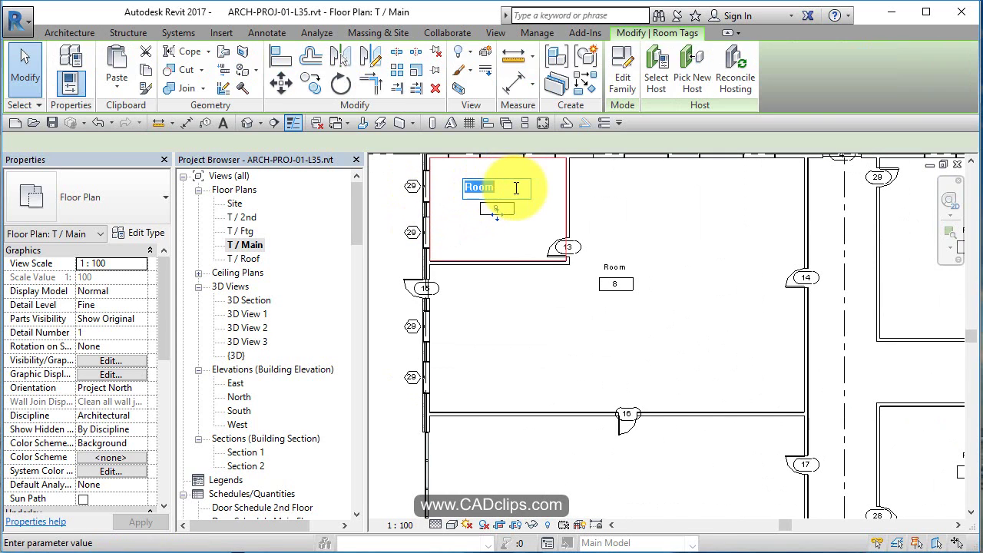
{"action": "key", "text": "End"}
{"action": "type", "text": "1"}
{"action": "key", "text": "Return"}
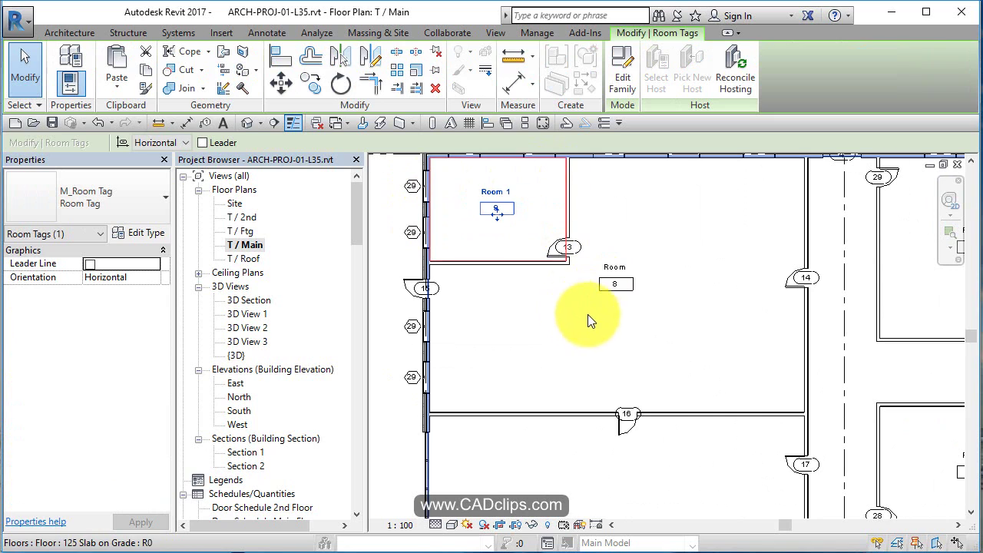
Step: Rename the room 8 and room 6 tags to Room 2 and Room 3
{"action": "left_click", "coordinate": [622, 266]}
{"action": "left_click", "coordinate": [622, 267]}
{"action": "key", "text": "End"}
{"action": "type", "text": "2"}
{"action": "key", "text": "Return"}
{"action": "middle_click_drag", "start_coordinate": [662, 332], "coordinate": [688, 248]}
{"action": "left_click", "coordinate": [721, 248]}
{"action": "left_click", "coordinate": [721, 248]}
{"action": "key", "text": "End"}
{"action": "type", "text": "3"}
{"action": "key", "text": "Return"}
Step: Rename the Room 1 tag to Office
{"action": "scroll", "coordinate": [753, 305], "scroll_direction": "down", "scroll_amount": 2}
{"action": "middle_click_drag", "start_coordinate": [717, 318], "coordinate": [699, 275]}
{"action": "key", "text": "Escape"}
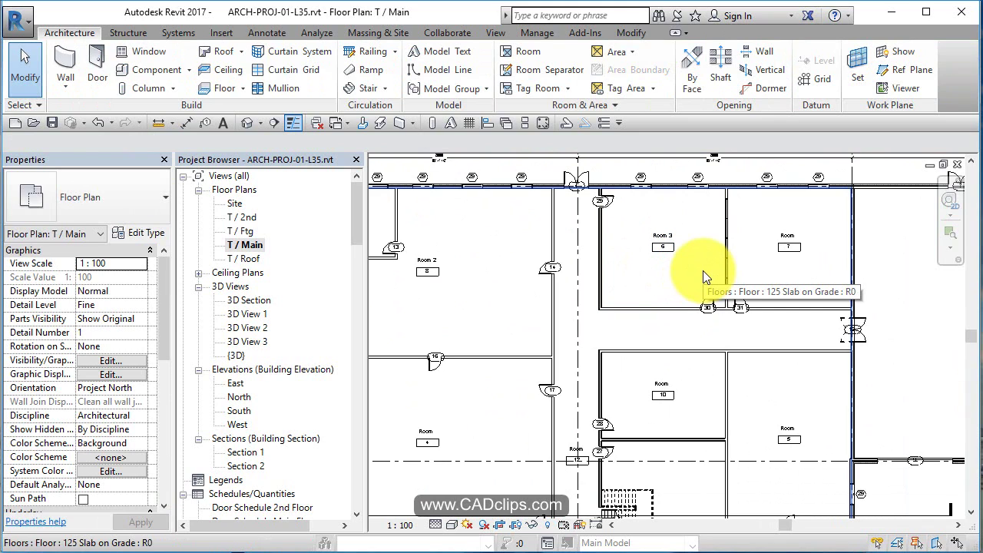
{"action": "scroll", "coordinate": [700, 270], "scroll_direction": "up", "scroll_amount": 3}
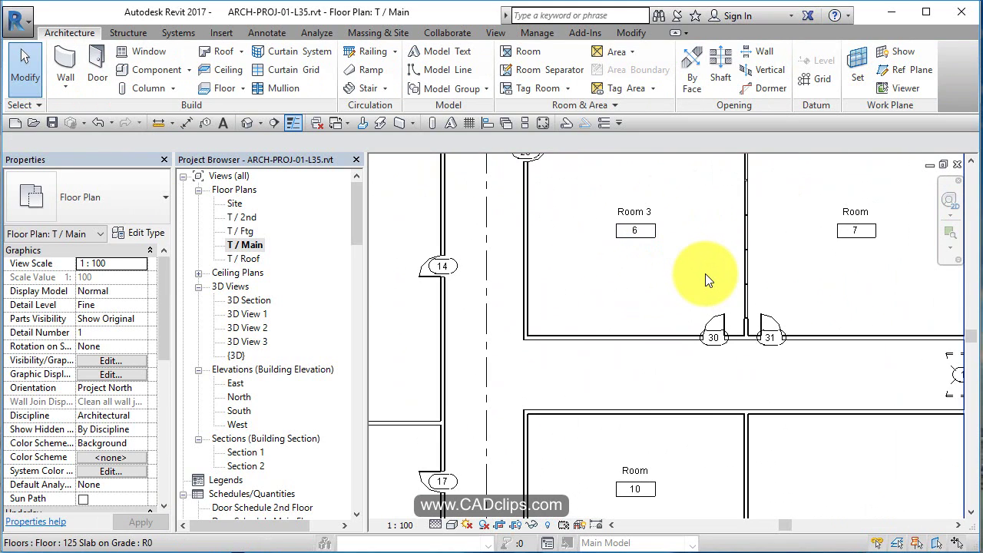
{"action": "middle_click_drag", "start_coordinate": [705, 274], "coordinate": [711, 293]}
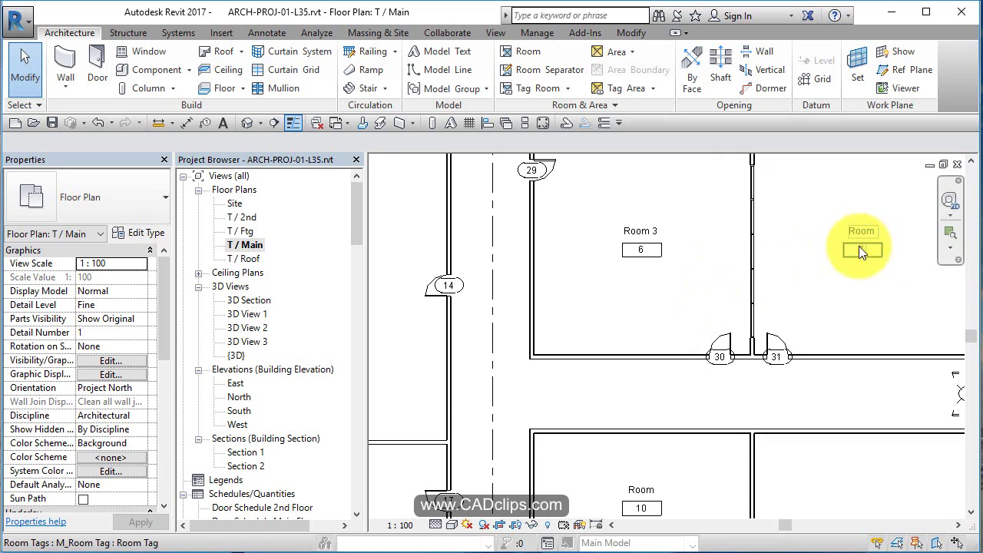
{"action": "scroll", "coordinate": [594, 253], "scroll_direction": "down", "scroll_amount": 2}
{"action": "middle_click_drag", "start_coordinate": [594, 253], "coordinate": [541, 245]}
{"action": "double_click", "coordinate": [514, 212]}
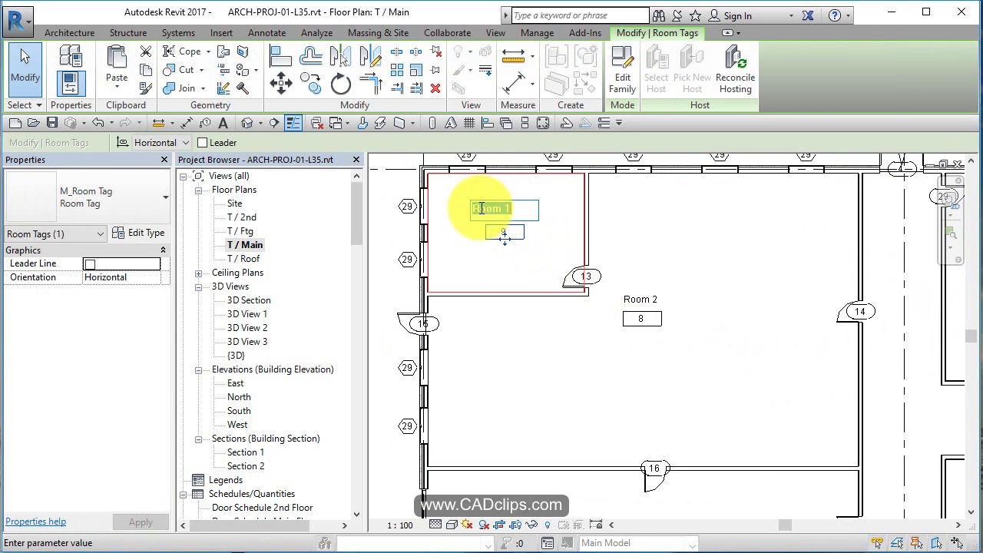
{"action": "type", "text": "Off"}
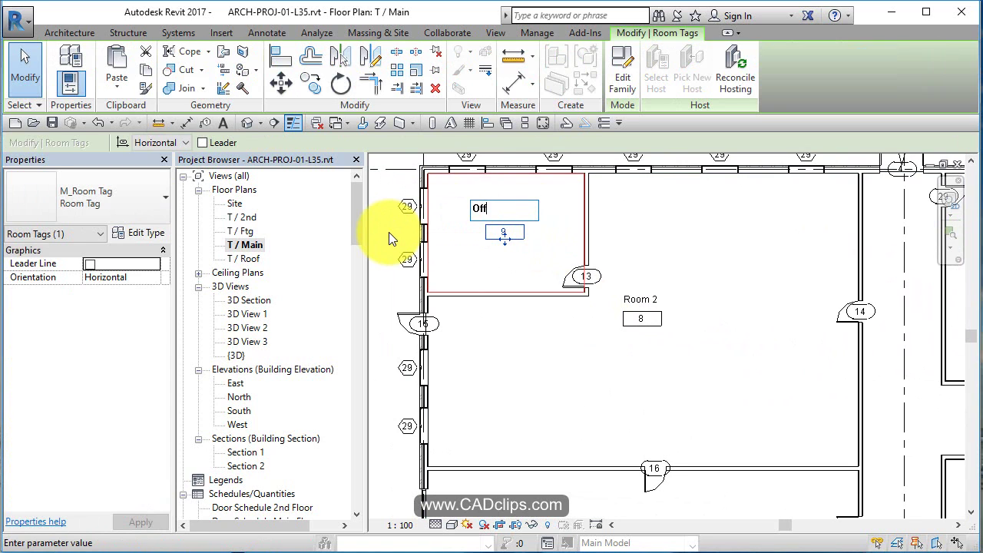
{"action": "type", "text": "ice"}
{"action": "left_click", "coordinate": [674, 218]}
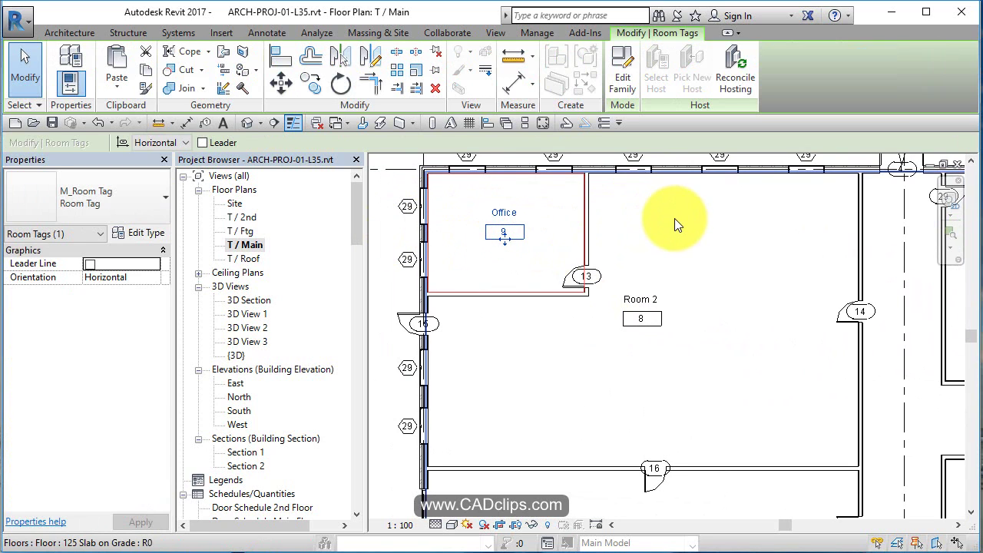
{"action": "left_click", "coordinate": [658, 256]}
Step: Switch back to the T / 2nd floor plan
{"action": "scroll", "coordinate": [684, 265], "scroll_direction": "down", "scroll_amount": 2}
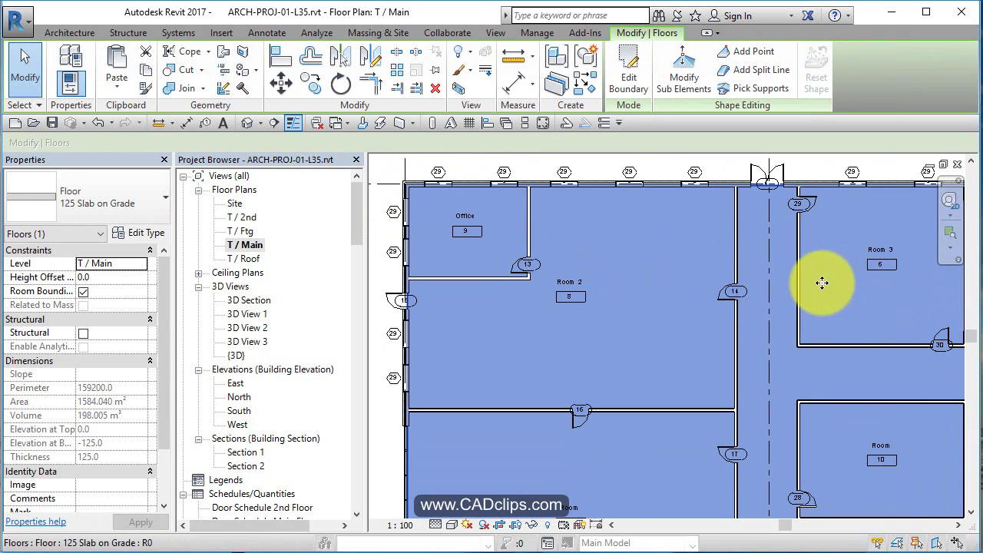
{"action": "left_click", "coordinate": [241, 219]}
{"action": "double_click", "coordinate": [241, 218]}
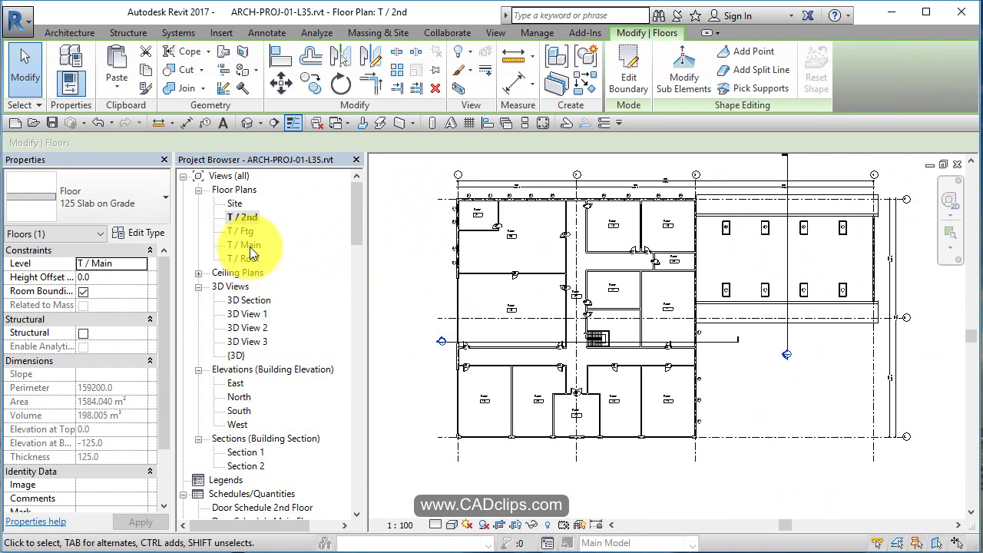
Step: Pan across the 2nd floor plan to review its rooms, including Corridor 27 and the stair
{"action": "double_click", "coordinate": [244, 245]}
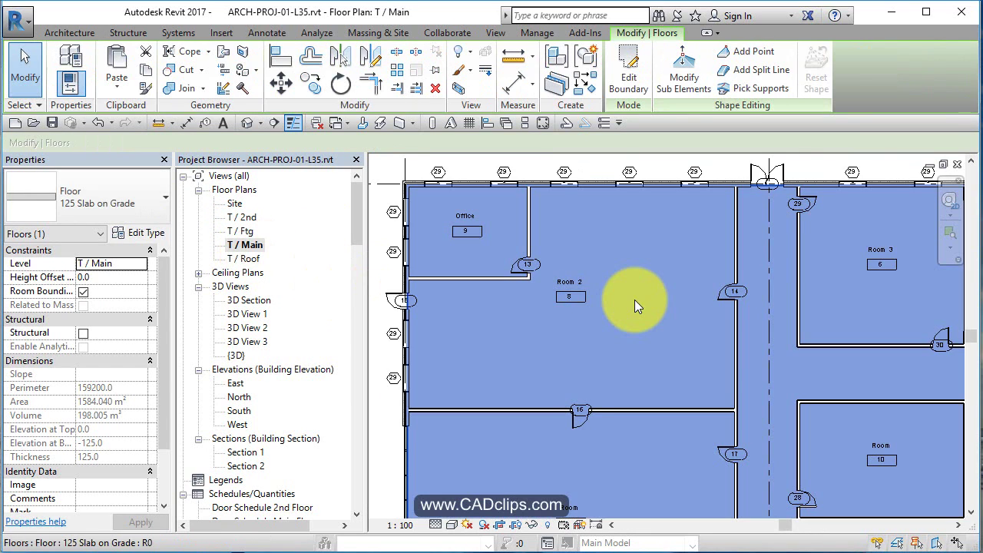
{"action": "middle_click_drag", "start_coordinate": [634, 299], "coordinate": [687, 321]}
{"action": "key", "text": "Escape"}
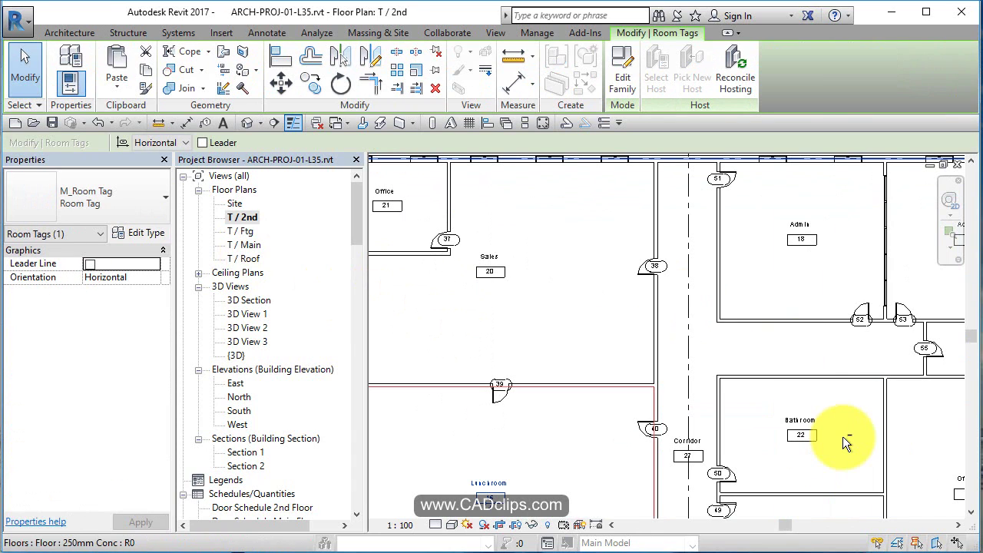
{"action": "middle_click_drag", "start_coordinate": [676, 284], "coordinate": [736, 330]}
{"action": "middle_click_drag", "start_coordinate": [648, 330], "coordinate": [650, 324]}
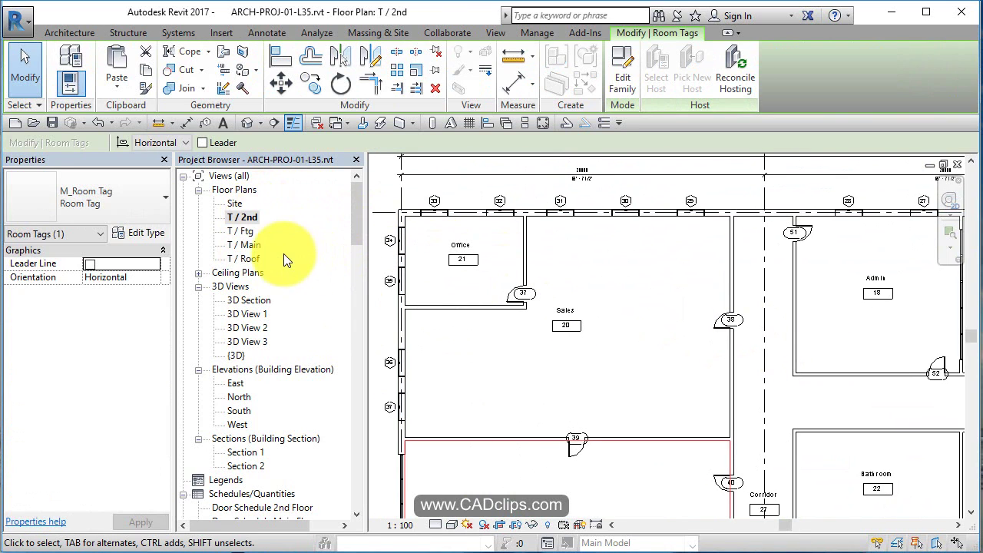
{"action": "scroll", "coordinate": [615, 351], "scroll_direction": "up", "scroll_amount": 3}
{"action": "middle_click_drag", "start_coordinate": [663, 413], "coordinate": [671, 333]}
{"action": "scroll", "coordinate": [691, 361], "scroll_direction": "down", "scroll_amount": 2}
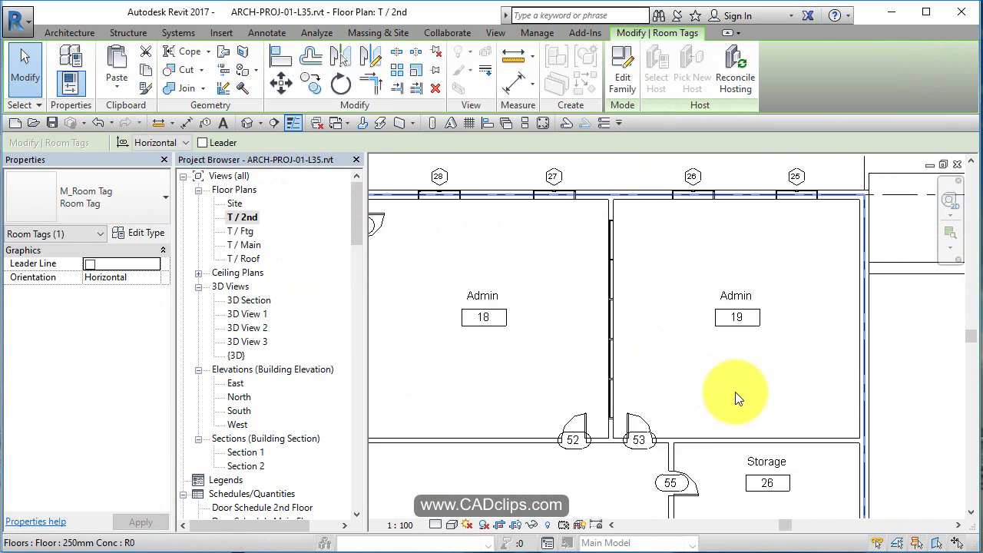
{"action": "middle_click_drag", "start_coordinate": [735, 397], "coordinate": [758, 283]}
{"action": "middle_click_drag", "start_coordinate": [735, 325], "coordinate": [751, 284]}
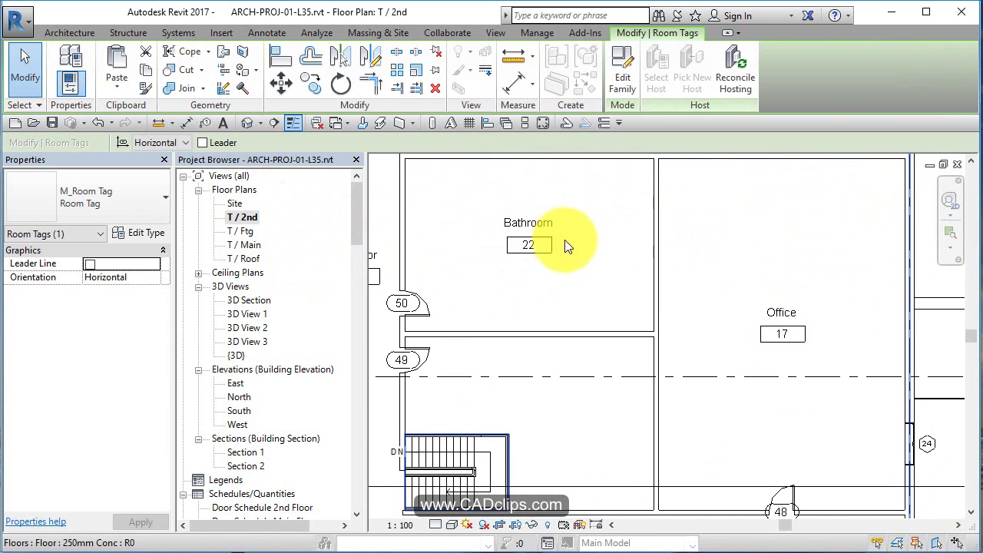
{"action": "middle_click_drag", "start_coordinate": [569, 247], "coordinate": [640, 269]}
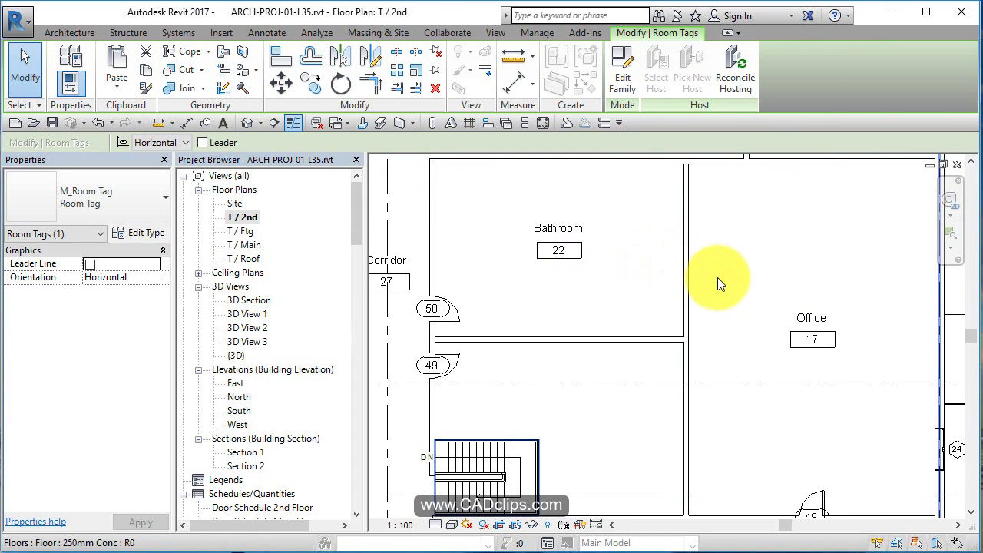
{"action": "middle_click_drag", "start_coordinate": [662, 325], "coordinate": [779, 214]}
{"action": "middle_click_drag", "start_coordinate": [300, 315], "coordinate": [592, 307]}
{"action": "middle_click_drag", "start_coordinate": [569, 380], "coordinate": [875, 374]}
{"action": "middle_click_drag", "start_coordinate": [576, 362], "coordinate": [535, 346]}
Step: Return to T / Main and frame the Sales, HR, Shipping rooms and front entrance
{"action": "double_click", "coordinate": [253, 246]}
{"action": "scroll", "coordinate": [645, 342], "scroll_direction": "down", "scroll_amount": 2}
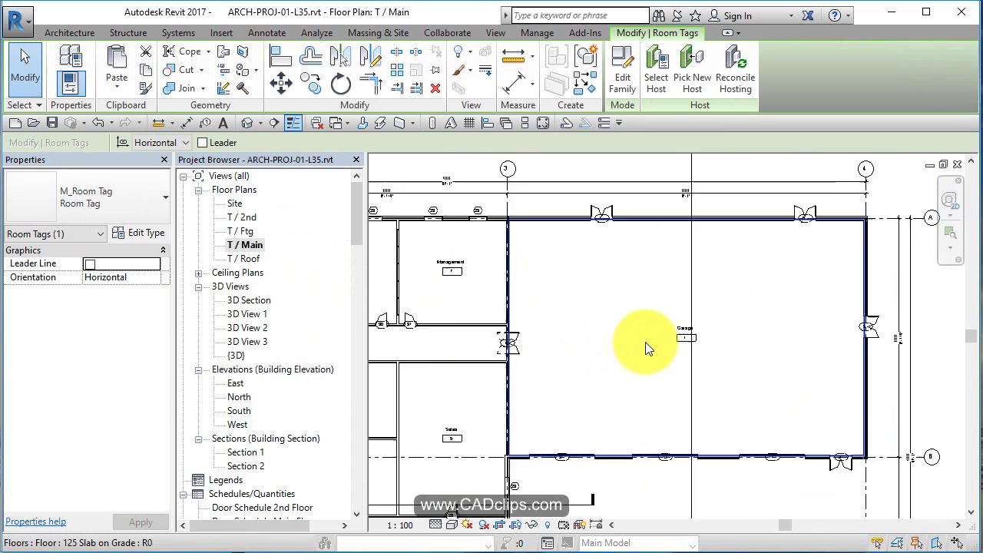
{"action": "middle_click_drag", "start_coordinate": [645, 342], "coordinate": [526, 334]}
{"action": "scroll", "coordinate": [538, 307], "scroll_direction": "up", "scroll_amount": 2}
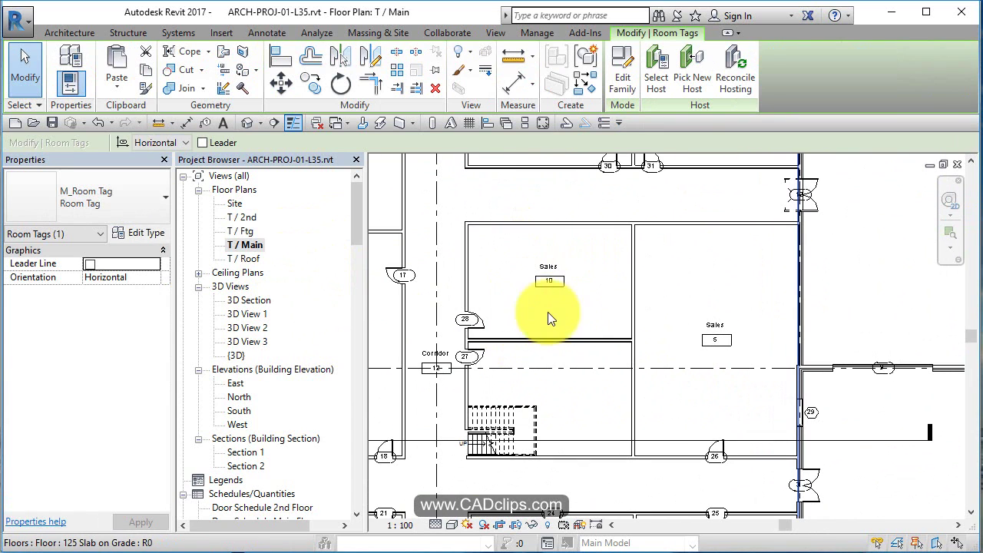
{"action": "middle_click_drag", "start_coordinate": [570, 295], "coordinate": [572, 318]}
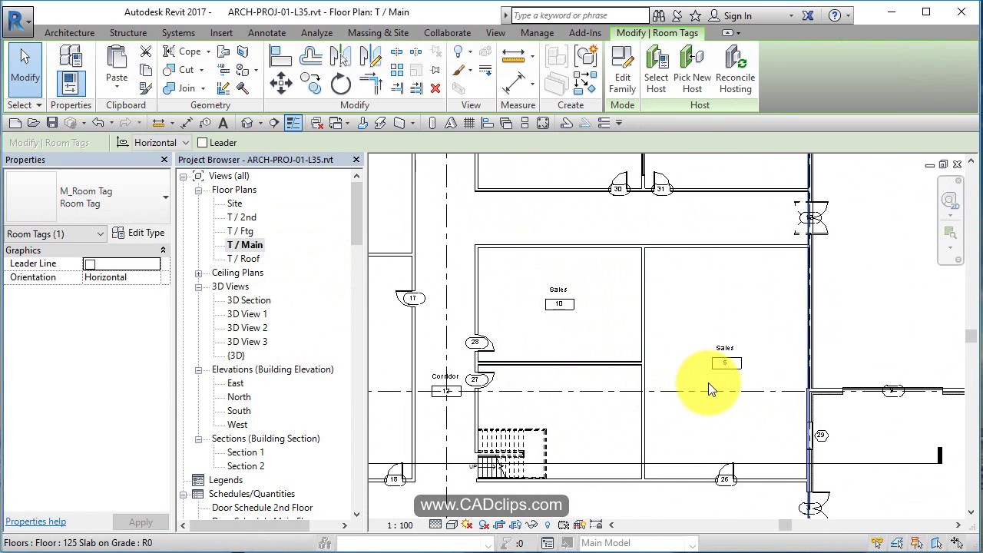
{"action": "scroll", "coordinate": [762, 359], "scroll_direction": "up", "scroll_amount": 2}
{"action": "scroll", "coordinate": [762, 360], "scroll_direction": "down", "scroll_amount": 2}
{"action": "middle_click_drag", "start_coordinate": [756, 415], "coordinate": [665, 375]}
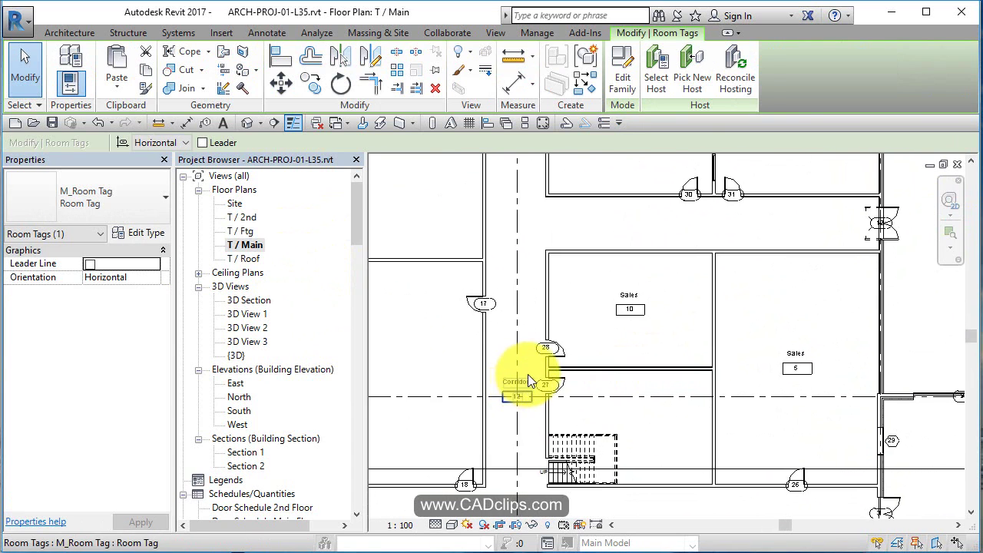
{"action": "middle_click_drag", "start_coordinate": [528, 374], "coordinate": [553, 274]}
{"action": "middle_click_drag", "start_coordinate": [535, 412], "coordinate": [541, 350]}
{"action": "scroll", "coordinate": [569, 417], "scroll_direction": "up", "scroll_amount": 2}
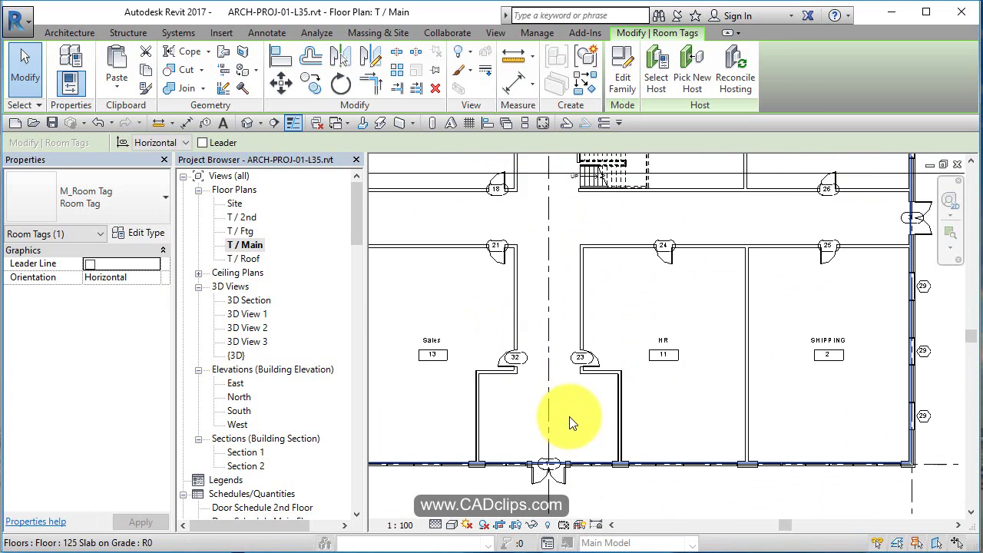
{"action": "scroll", "coordinate": [569, 417], "scroll_direction": "down", "scroll_amount": 1}
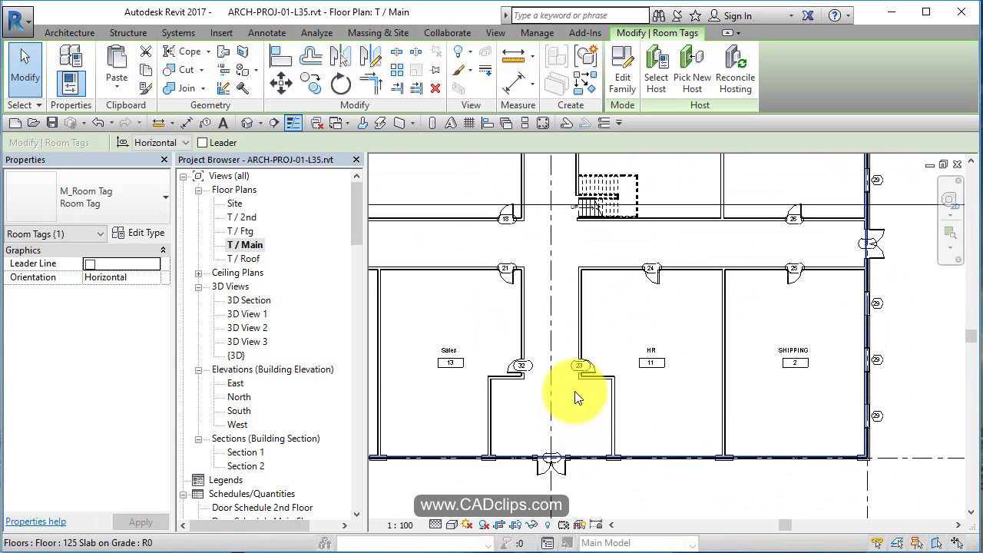
{"action": "middle_click_drag", "start_coordinate": [574, 391], "coordinate": [599, 469]}
{"action": "scroll", "coordinate": [596, 464], "scroll_direction": "up", "scroll_amount": 4}
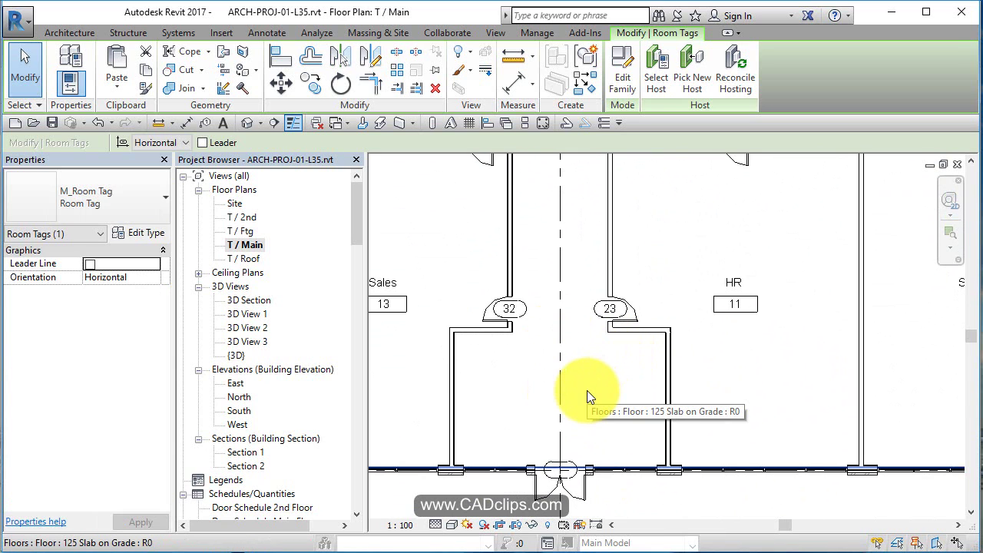
Step: Draw a room separation line across the entrance opening between doors 32 and 23
{"action": "left_click", "coordinate": [71, 32]}
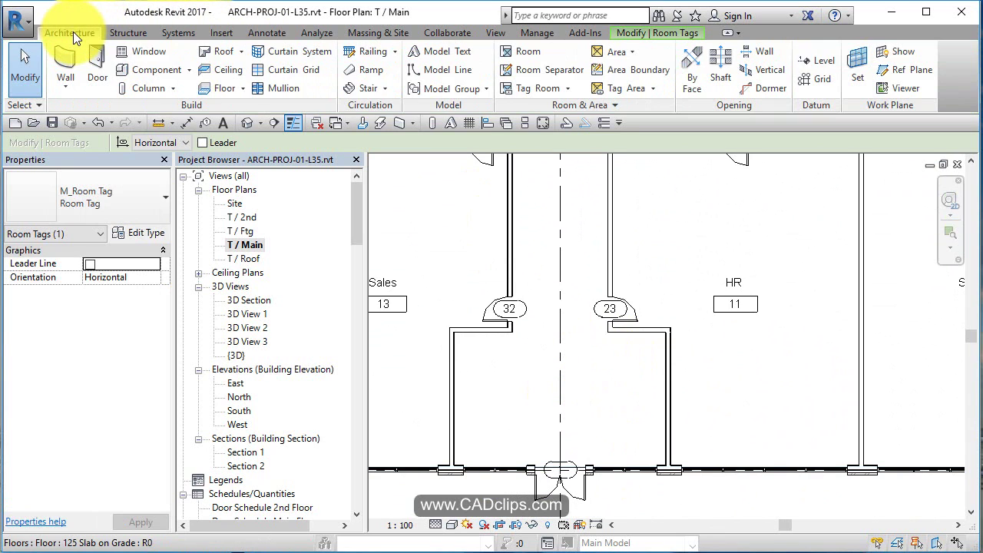
{"action": "left_click", "coordinate": [572, 69]}
{"action": "scroll", "coordinate": [567, 325], "scroll_direction": "up", "scroll_amount": 3}
{"action": "left_click", "coordinate": [470, 333]}
{"action": "scroll", "coordinate": [470, 334], "scroll_direction": "up", "scroll_amount": 1}
{"action": "left_click", "coordinate": [637, 333]}
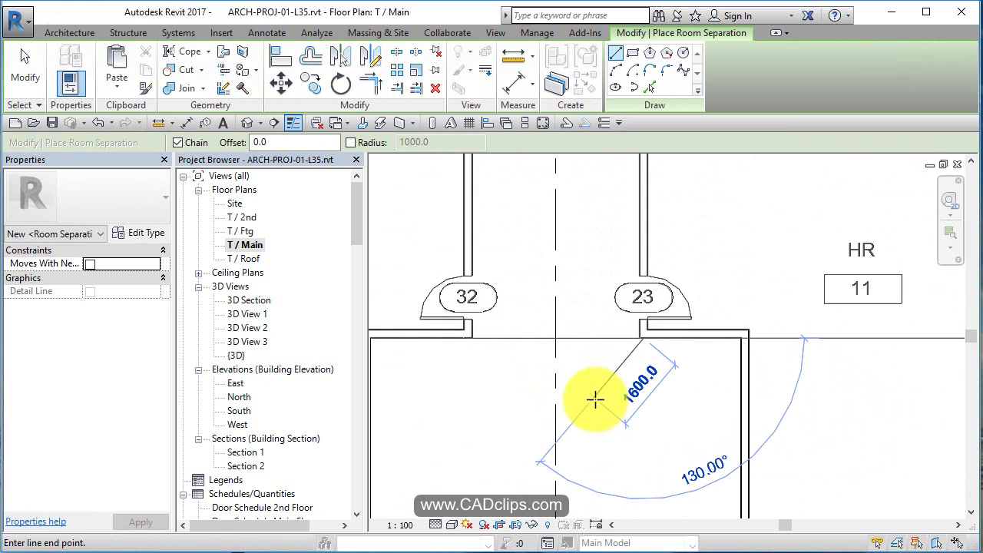
{"action": "key", "text": "Escape"}
{"action": "key", "text": "Escape"}
Step: Place a new room in the small entrance space
{"action": "scroll", "coordinate": [596, 400], "scroll_direction": "down", "scroll_amount": 5}
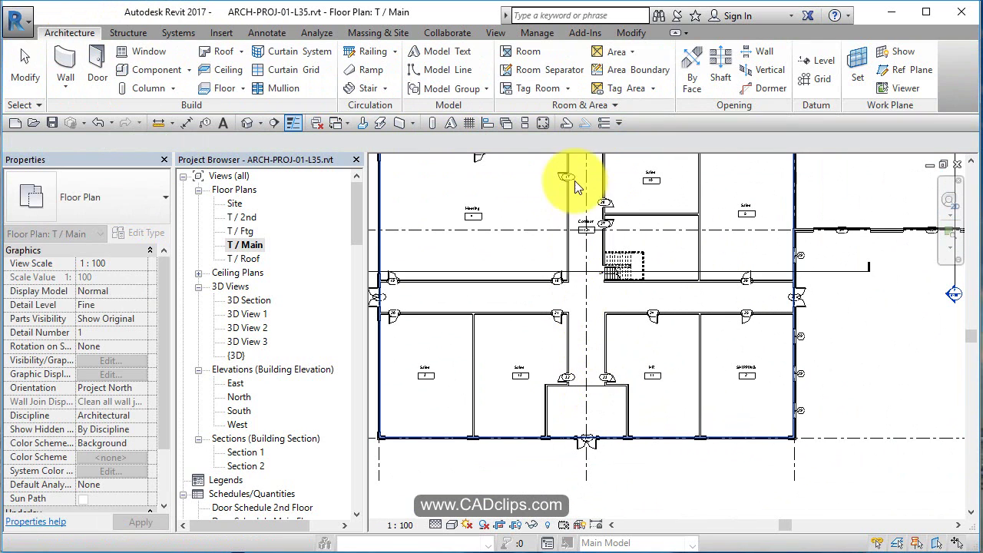
{"action": "scroll", "coordinate": [596, 217], "scroll_direction": "up", "scroll_amount": 2}
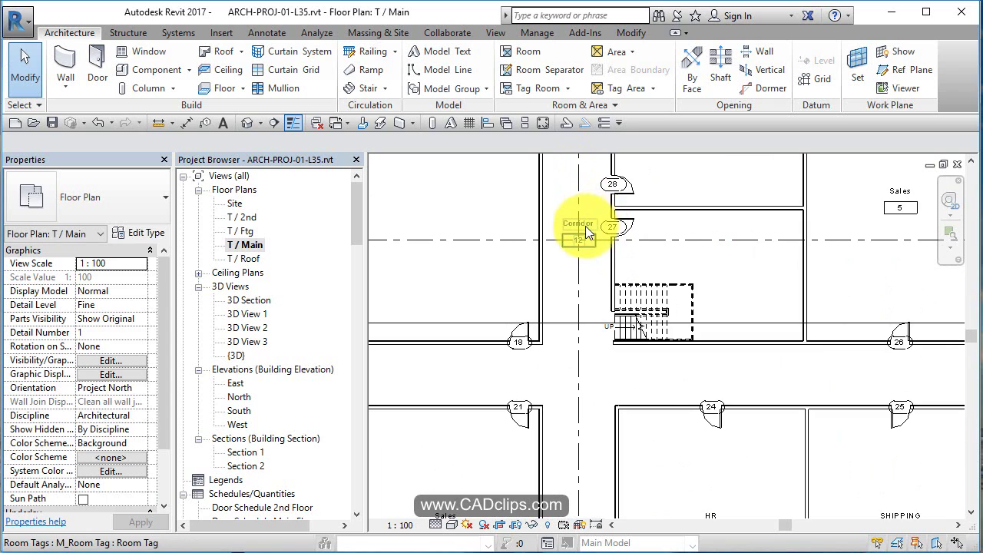
{"action": "left_click", "coordinate": [588, 236]}
{"action": "middle_click_drag", "start_coordinate": [588, 315], "coordinate": [605, 116]}
{"action": "key", "text": "Escape"}
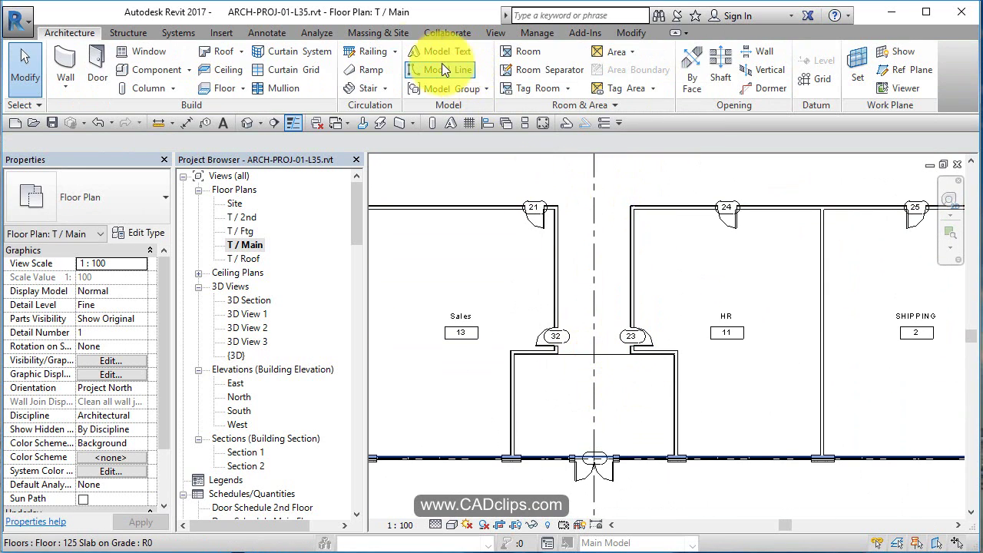
{"action": "left_click", "coordinate": [513, 50]}
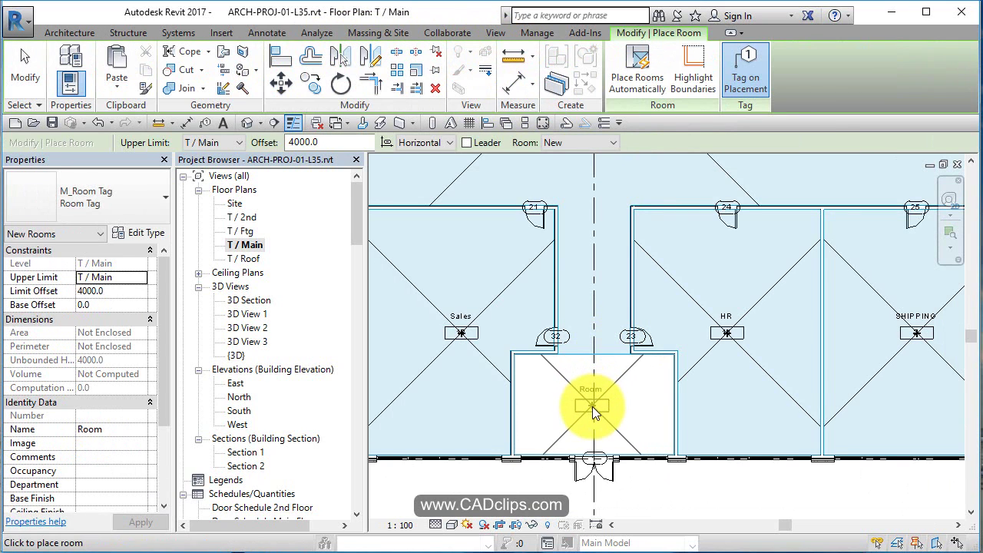
{"action": "left_click", "coordinate": [598, 409]}
{"action": "key", "text": "Escape"}
{"action": "key", "text": "Escape"}
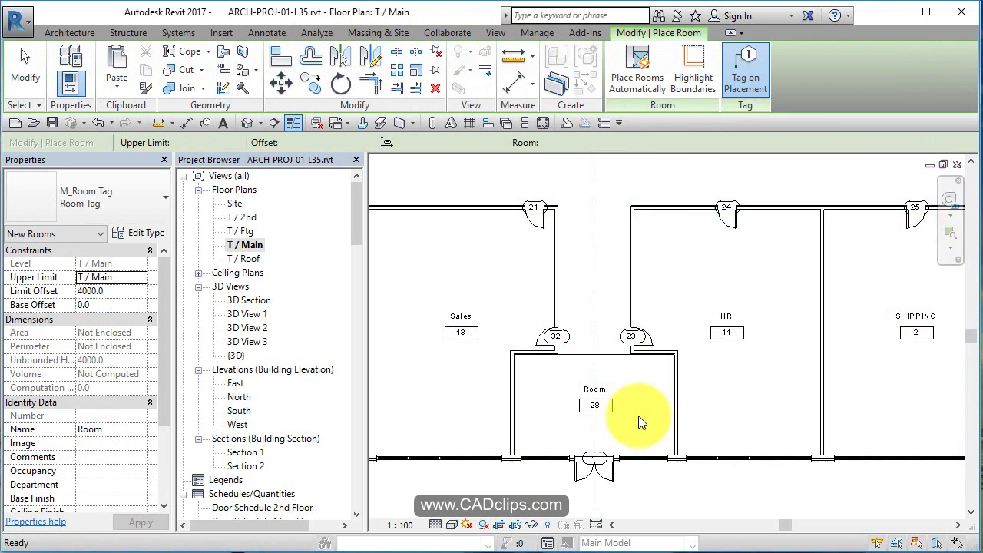
Step: Rename the new room 28 to Vestibule
{"action": "scroll", "coordinate": [603, 397], "scroll_direction": "up", "scroll_amount": 5}
{"action": "double_click", "coordinate": [603, 384]}
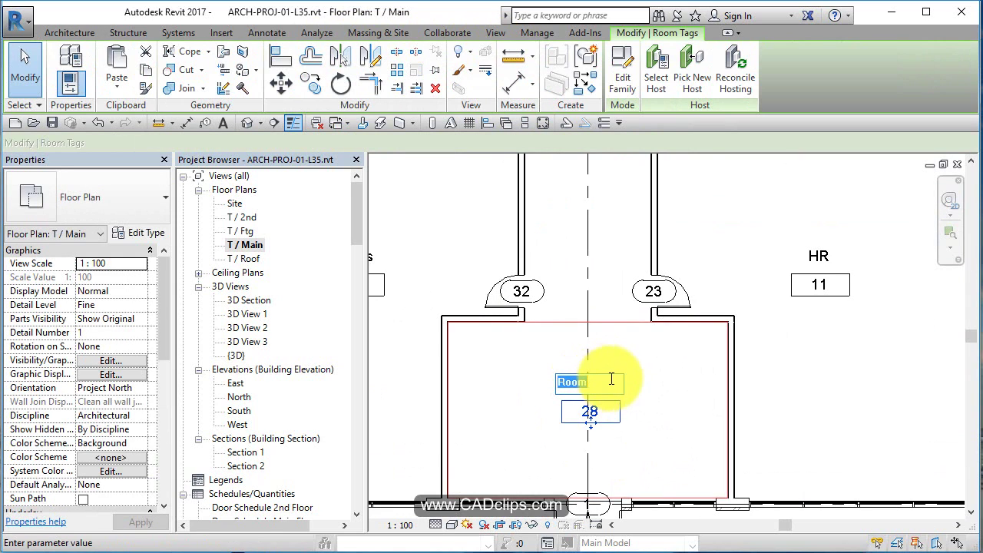
{"action": "type", "text": "Vestibule"}
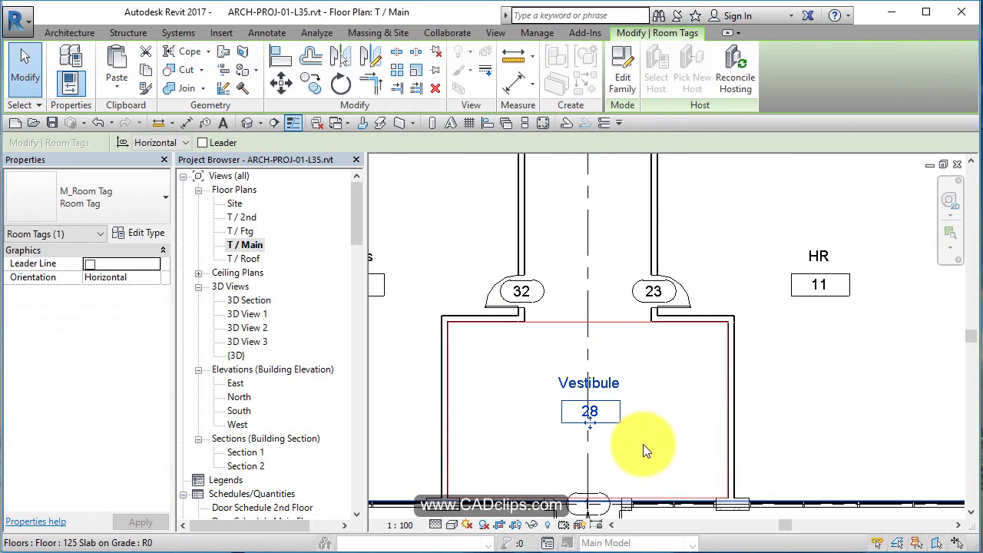
{"action": "left_click", "coordinate": [668, 464]}
{"action": "scroll", "coordinate": [636, 401], "scroll_direction": "down", "scroll_amount": 2}
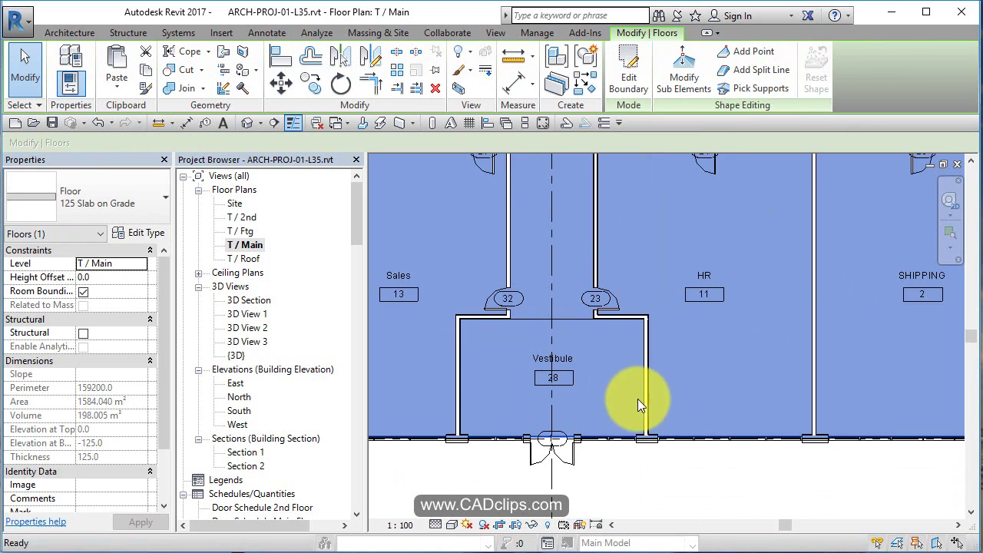
{"action": "key", "text": "Escape"}
{"action": "scroll", "coordinate": [634, 397], "scroll_direction": "down", "scroll_amount": 4}
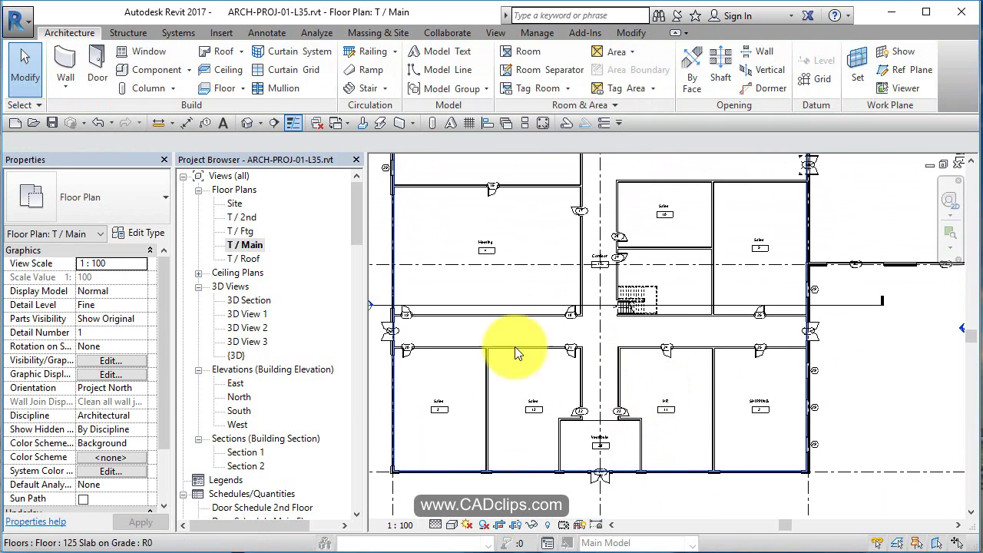
Step: Start an Interior - 150 Stl Studs wall with its location line set to core exterior face
{"action": "scroll", "coordinate": [634, 303], "scroll_direction": "up", "scroll_amount": 5}
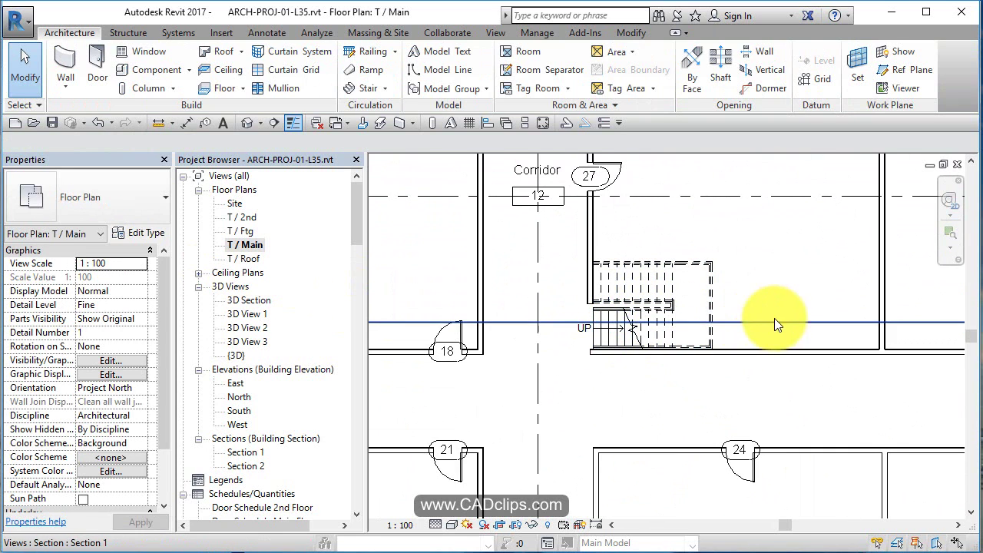
{"action": "scroll", "coordinate": [759, 307], "scroll_direction": "up", "scroll_amount": 1}
{"action": "scroll", "coordinate": [687, 330], "scroll_direction": "up", "scroll_amount": 2}
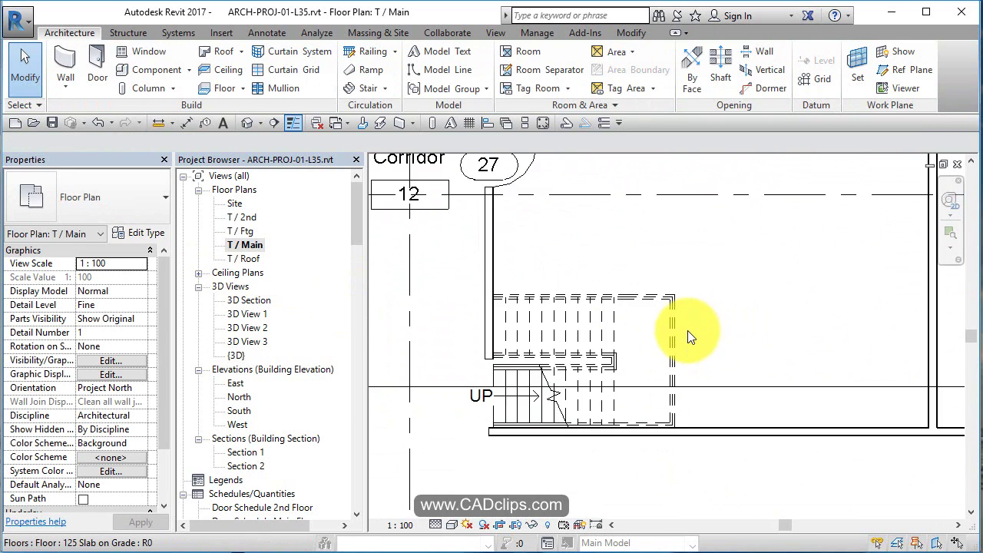
{"action": "left_click", "coordinate": [495, 279]}
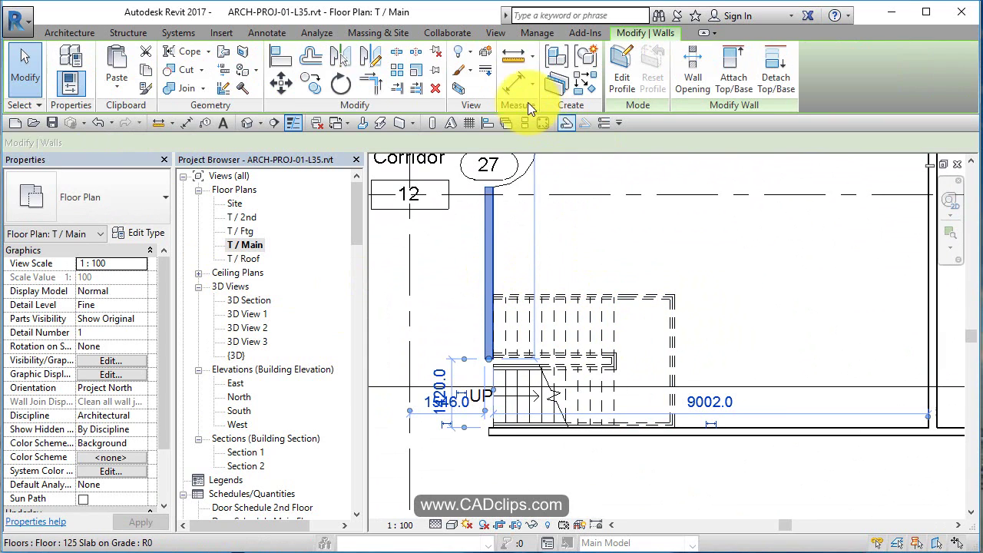
{"action": "left_click", "coordinate": [586, 80]}
{"action": "scroll", "coordinate": [545, 328], "scroll_direction": "up", "scroll_amount": 2}
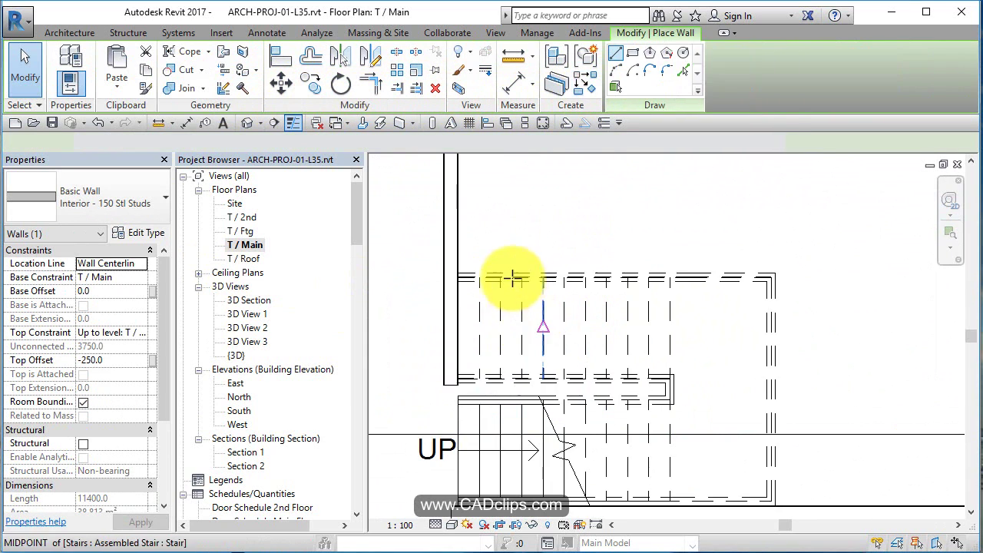
{"action": "left_click", "coordinate": [457, 272]}
{"action": "key", "text": "Escape"}
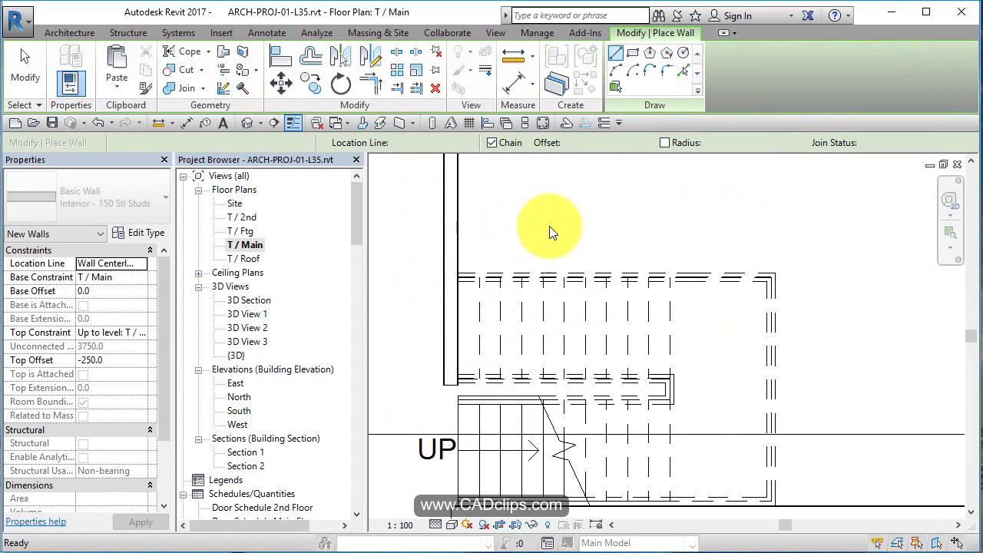
{"action": "left_click", "coordinate": [435, 143]}
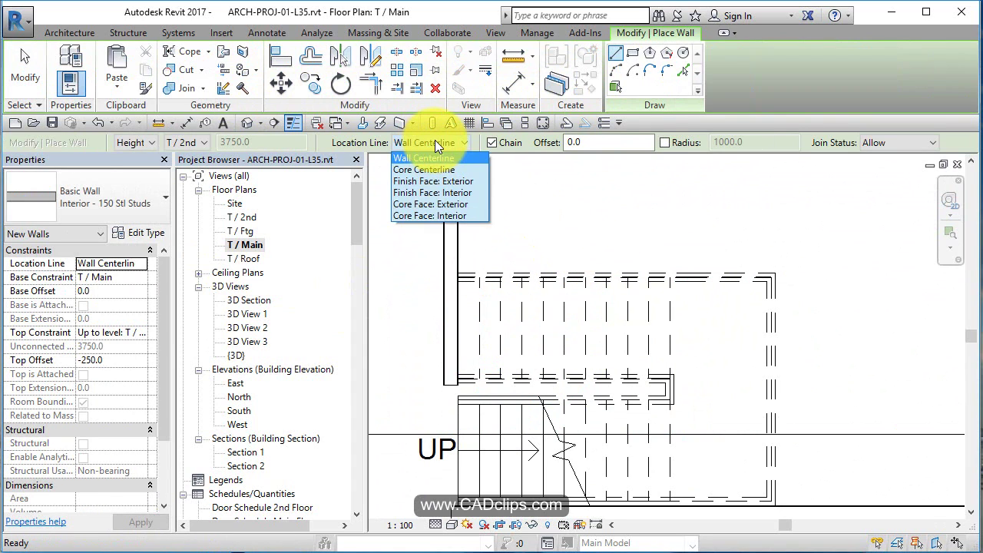
{"action": "left_click", "coordinate": [420, 205]}
Step: Draw a 3660.0 wall between the stair corners
{"action": "scroll", "coordinate": [462, 274], "scroll_direction": "up", "scroll_amount": 2}
{"action": "left_click", "coordinate": [456, 272]}
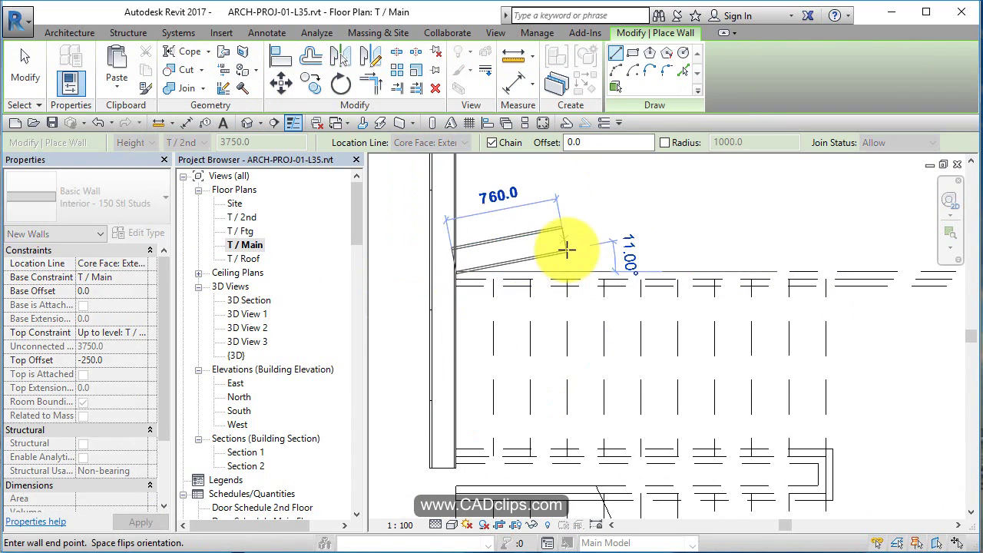
{"action": "scroll", "coordinate": [634, 248], "scroll_direction": "down", "scroll_amount": 1}
{"action": "scroll", "coordinate": [852, 268], "scroll_direction": "up", "scroll_amount": 3}
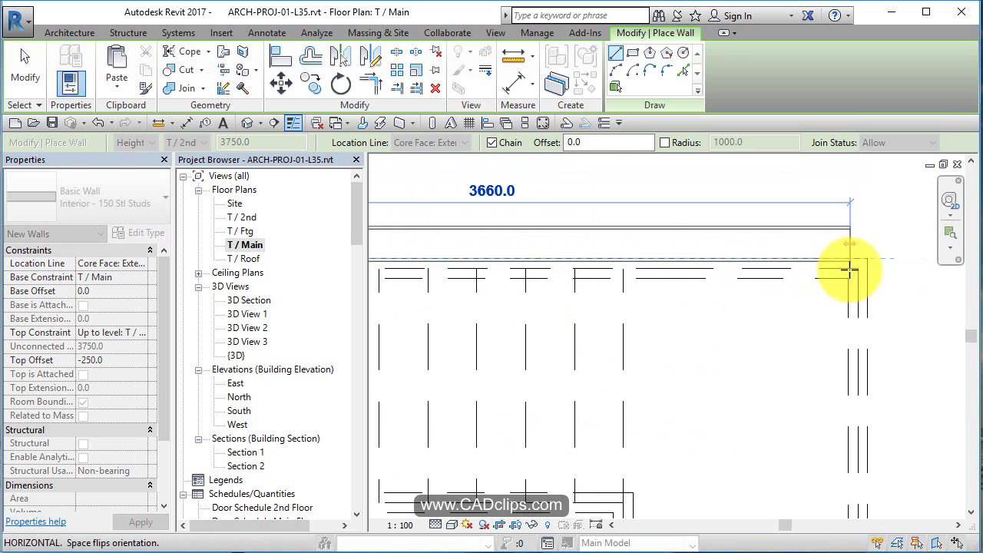
{"action": "left_click", "coordinate": [849, 268]}
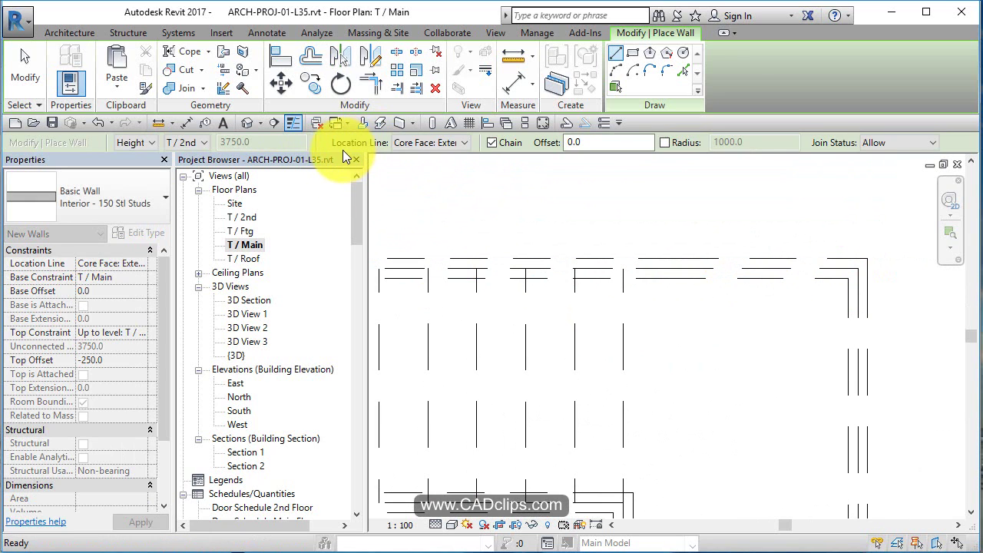
Step: With interior finish face alignment, draw the 3750 horizontal and 2750 vertical walls around the stair
{"action": "left_click", "coordinate": [399, 142]}
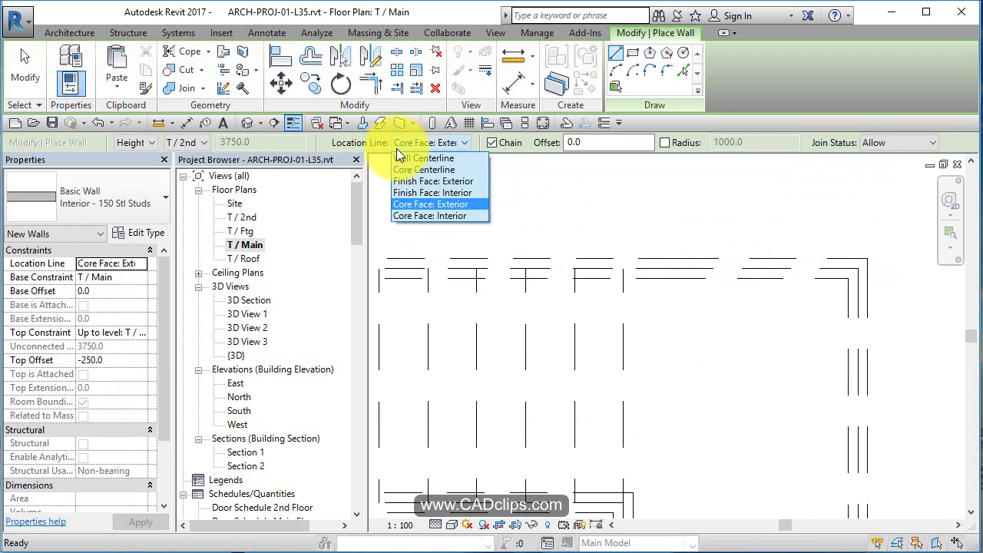
{"action": "left_click", "coordinate": [409, 194]}
{"action": "middle_click_drag", "start_coordinate": [577, 268], "coordinate": [757, 282]}
{"action": "left_click", "coordinate": [535, 280]}
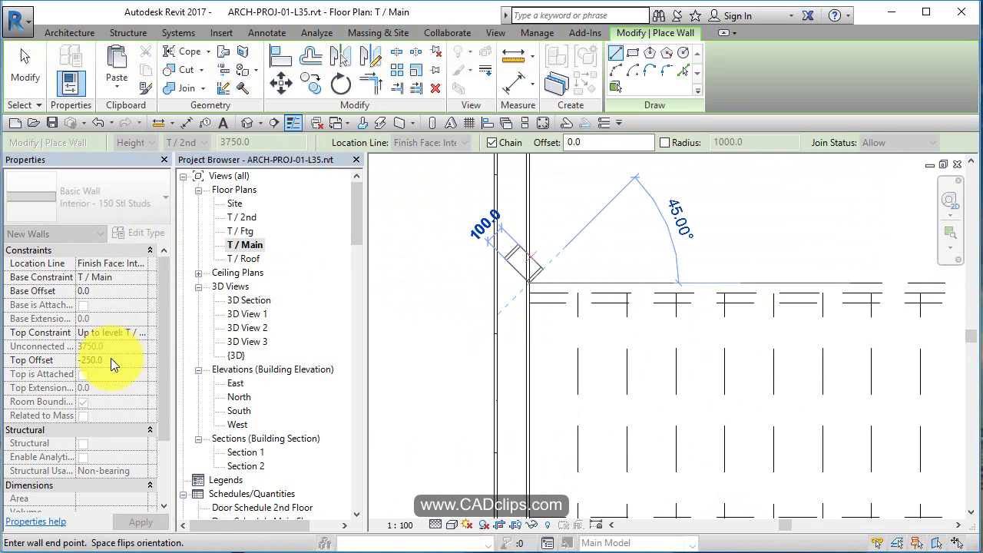
{"action": "scroll", "coordinate": [111, 358], "scroll_direction": "down", "scroll_amount": 3}
{"action": "middle_click_drag", "start_coordinate": [519, 373], "coordinate": [444, 284]}
{"action": "scroll", "coordinate": [444, 284], "scroll_direction": "down", "scroll_amount": 2}
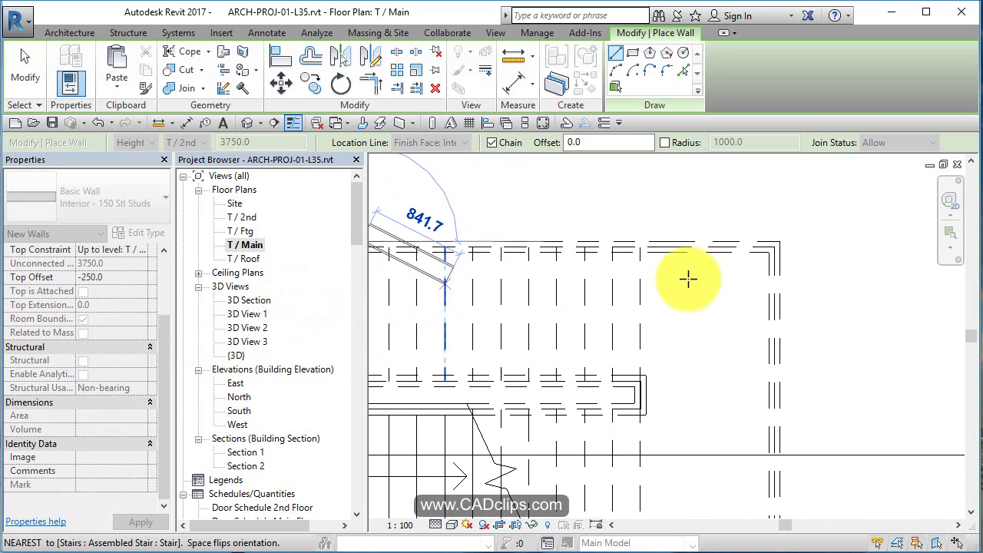
{"action": "left_click", "coordinate": [800, 284]}
{"action": "middle_click_drag", "start_coordinate": [794, 333], "coordinate": [830, 219]}
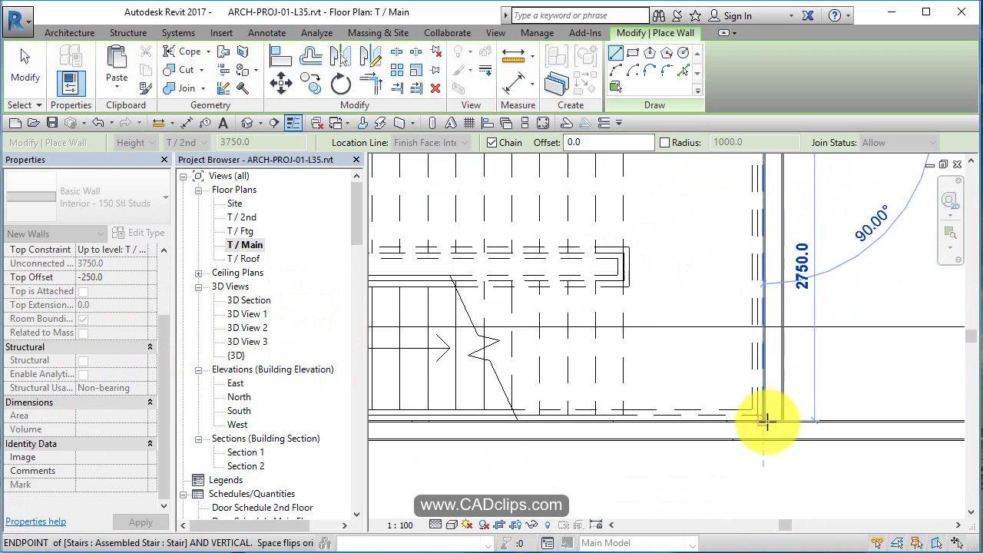
{"action": "left_click", "coordinate": [818, 422]}
{"action": "key", "text": "Escape"}
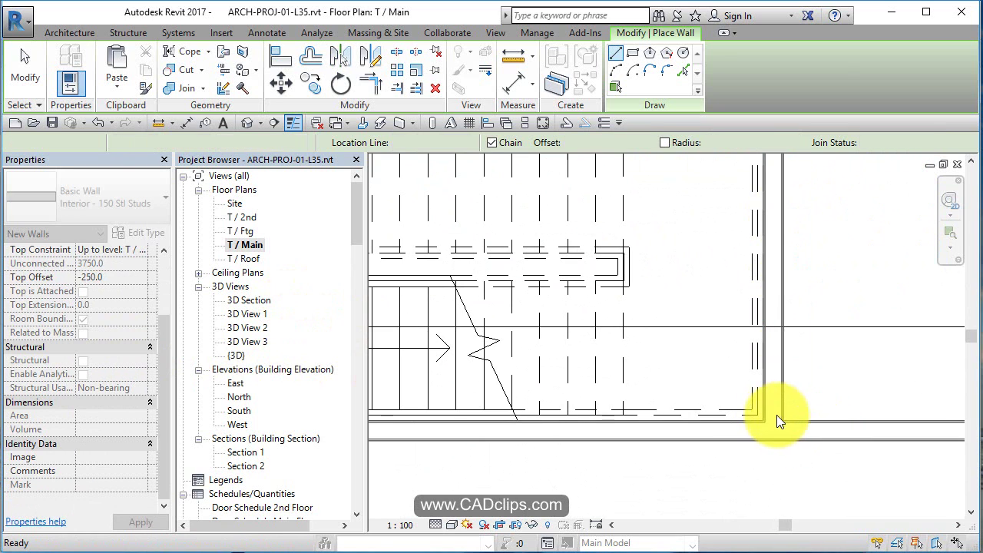
{"action": "scroll", "coordinate": [752, 405], "scroll_direction": "down", "scroll_amount": 2}
{"action": "key", "text": "Escape"}
Step: Nudge the wall beside the stair three increments to the right
{"action": "scroll", "coordinate": [587, 361], "scroll_direction": "up", "scroll_amount": 1}
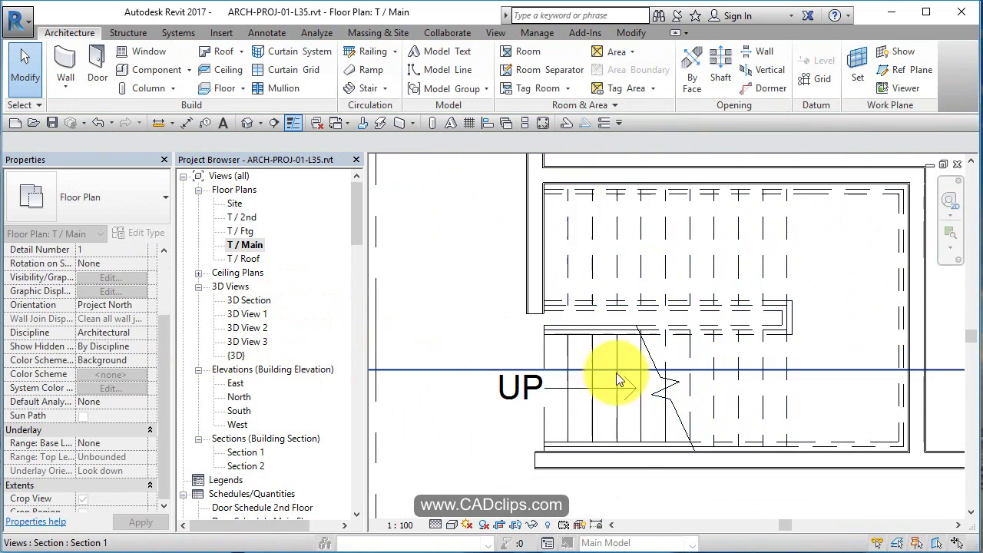
{"action": "middle_click_drag", "start_coordinate": [622, 374], "coordinate": [474, 362]}
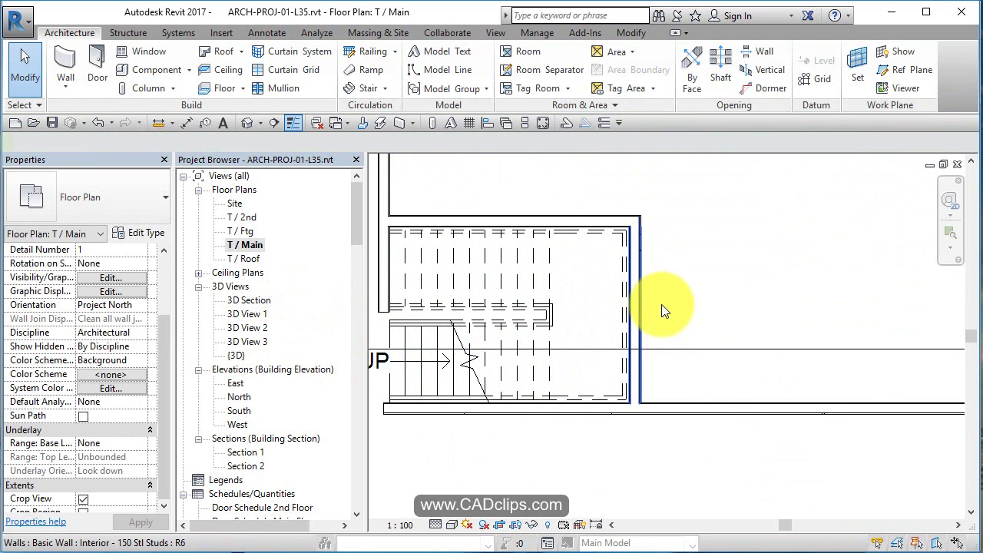
{"action": "left_click", "coordinate": [644, 297]}
{"action": "key", "text": "Right"}
{"action": "key", "text": "Right"}
{"action": "key", "text": "Right"}
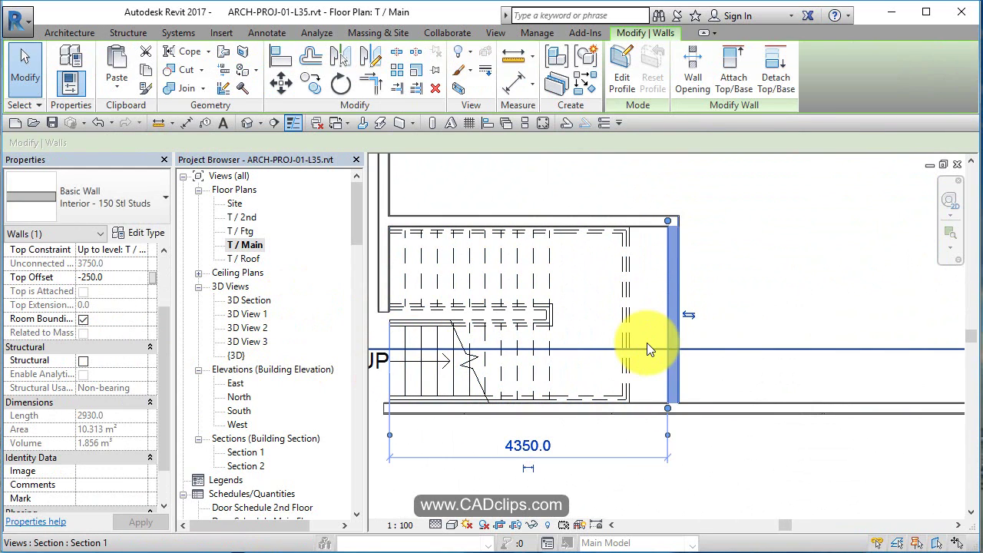
{"action": "key", "text": "Right"}
{"action": "key", "text": "Right"}
{"action": "key", "text": "Right"}
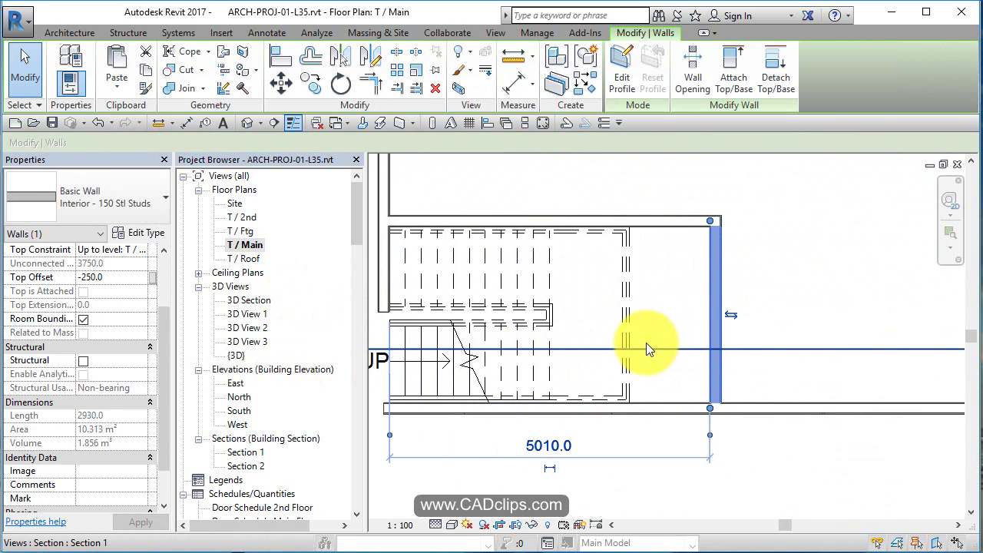
{"action": "key", "text": "Right"}
Step: Align the stair enclosure wall to the reference wall face
{"action": "left_click", "coordinate": [281, 58]}
{"action": "scroll", "coordinate": [715, 249], "scroll_direction": "up", "scroll_amount": 4}
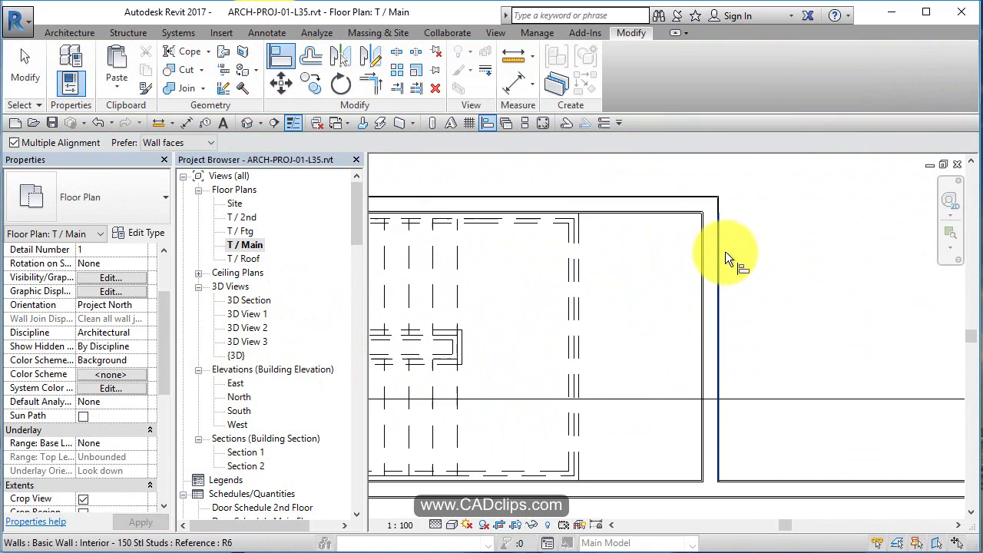
{"action": "left_click", "coordinate": [696, 246]}
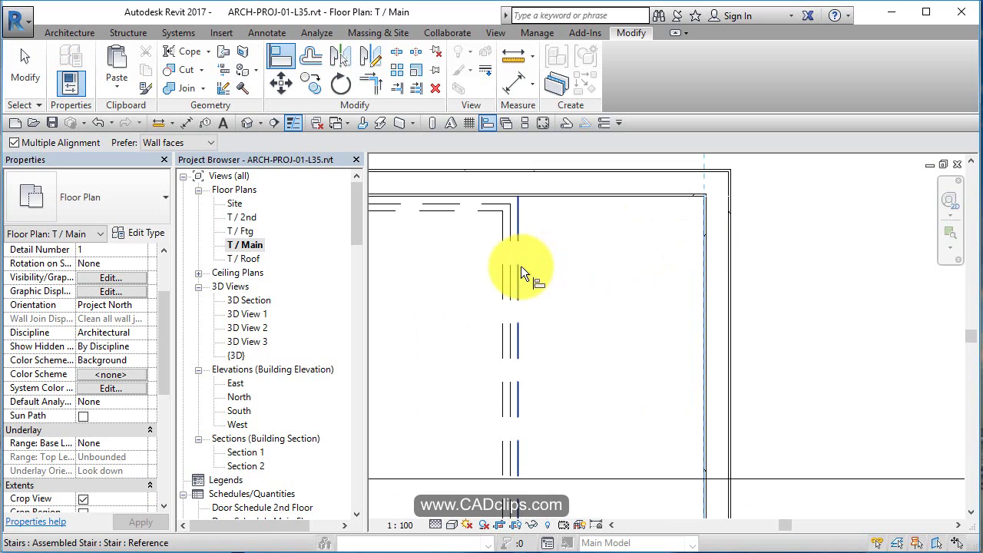
{"action": "left_click", "coordinate": [642, 319]}
{"action": "scroll", "coordinate": [634, 327], "scroll_direction": "down", "scroll_amount": 3}
{"action": "middle_click_drag", "start_coordinate": [637, 334], "coordinate": [719, 351]}
{"action": "scroll", "coordinate": [705, 354], "scroll_direction": "down", "scroll_amount": 2}
Step: Trim/extend the vertical wall and bottom wall into a closed corner with TR
{"action": "key", "text": "t"}
{"action": "key", "text": "r"}
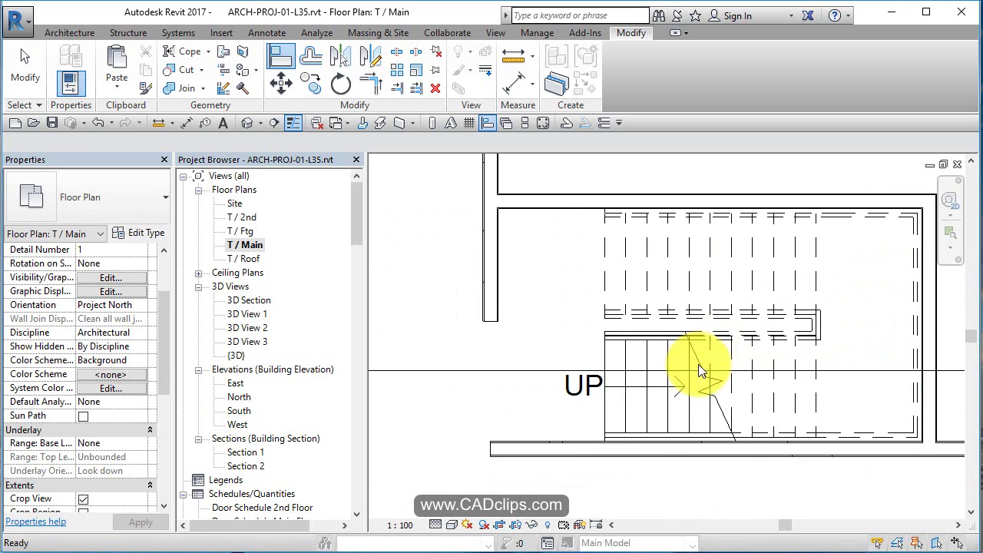
{"action": "left_click", "coordinate": [486, 351]}
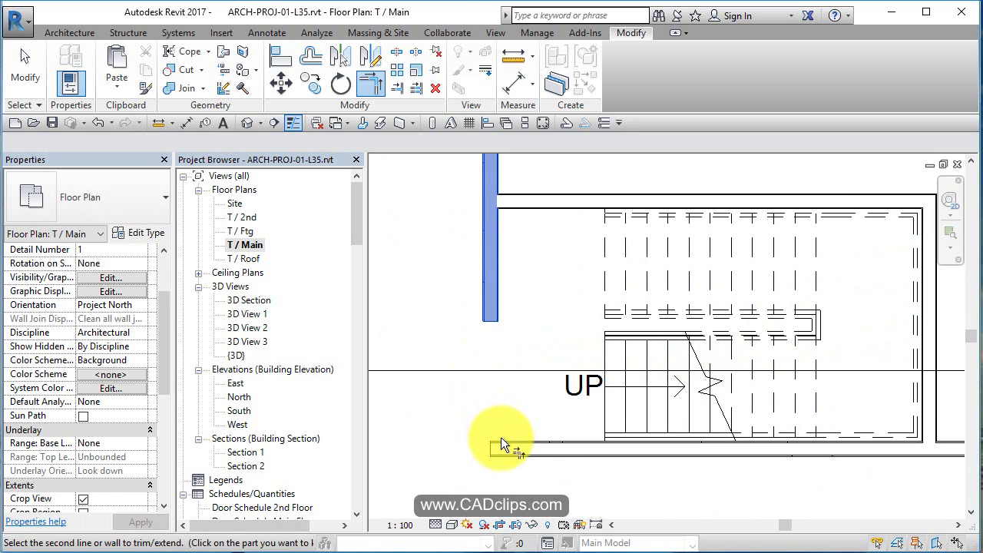
{"action": "left_click", "coordinate": [428, 453]}
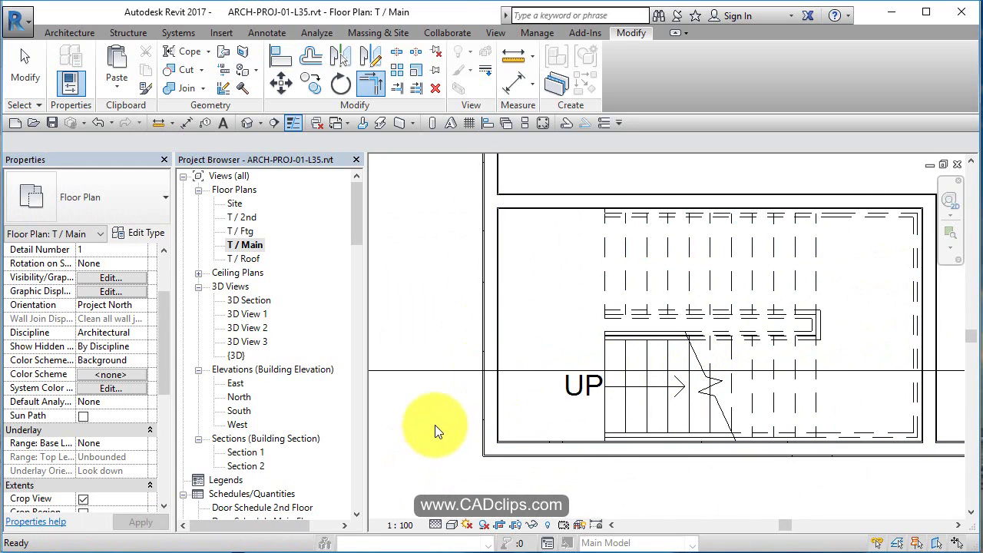
Step: Place a door like door 27 in the left stair wall using Create Similar
{"action": "scroll", "coordinate": [437, 421], "scroll_direction": "down", "scroll_amount": 3}
{"action": "key", "text": "Escape"}
{"action": "key", "text": "Escape"}
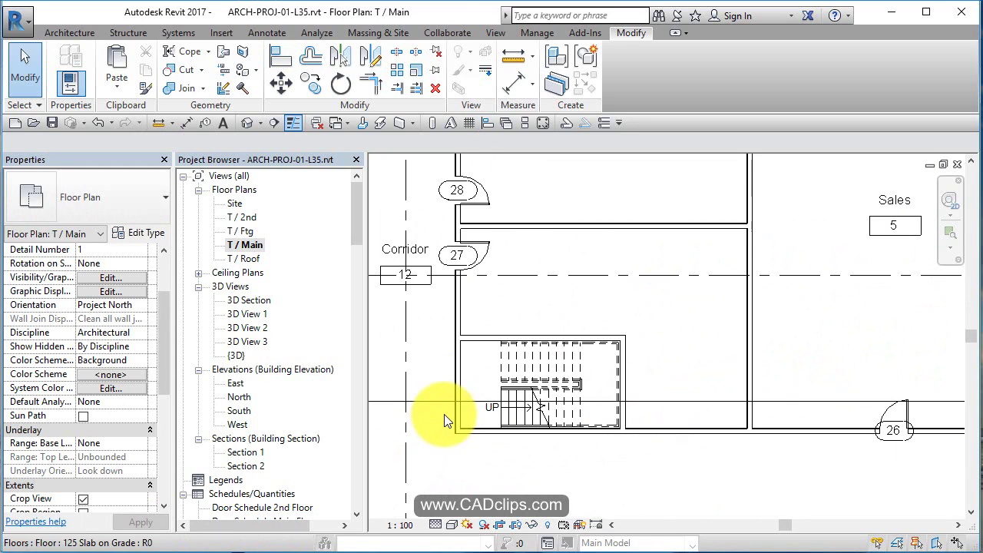
{"action": "left_click", "coordinate": [487, 239]}
{"action": "key", "text": "c"}
{"action": "key", "text": "s"}
{"action": "scroll", "coordinate": [523, 396], "scroll_direction": "up", "scroll_amount": 2}
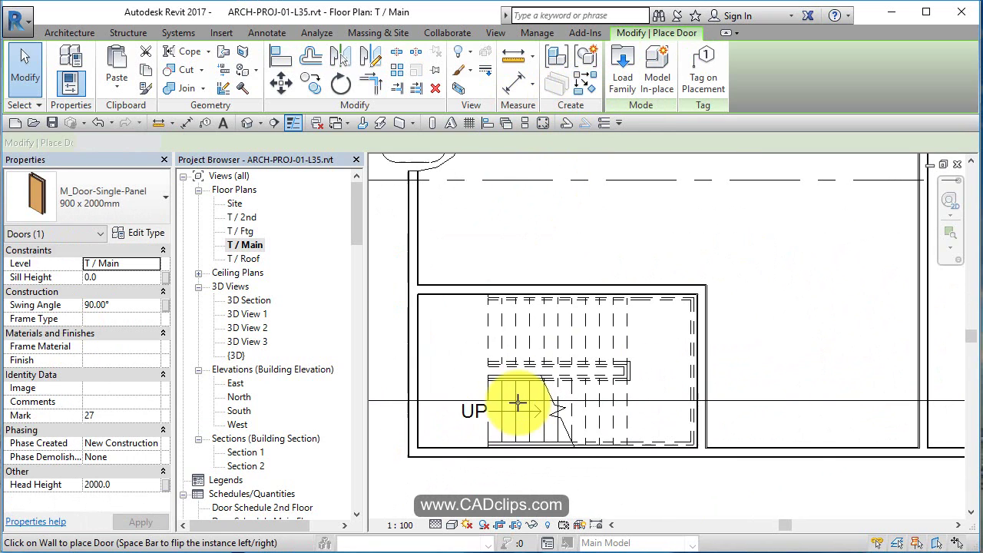
{"action": "left_click", "coordinate": [420, 402]}
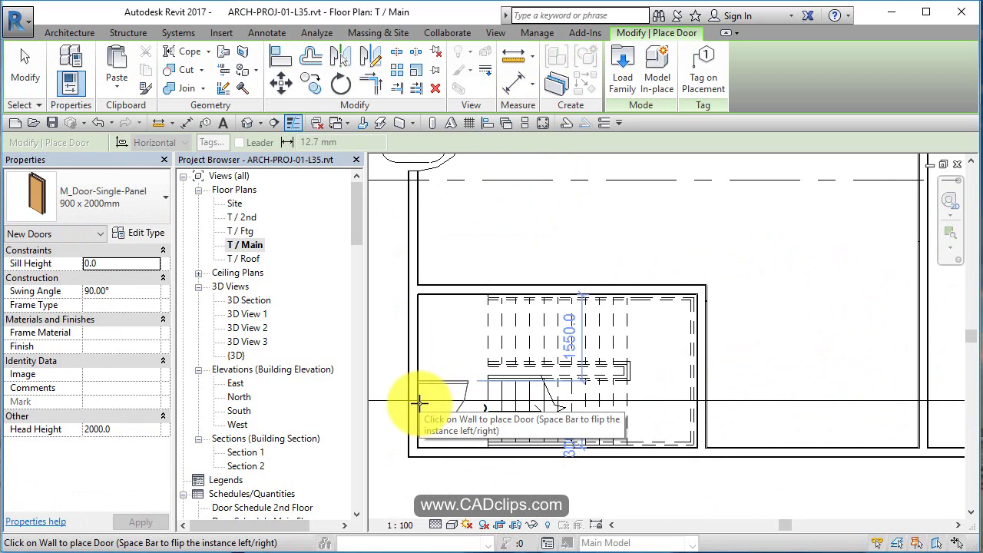
Step: Tag the new stair door as 57, copying door tag 27
{"action": "middle_click_drag", "start_coordinate": [607, 421], "coordinate": [511, 179]}
{"action": "key", "text": "Escape"}
{"action": "key", "text": "Escape"}
{"action": "left_click", "coordinate": [510, 179]}
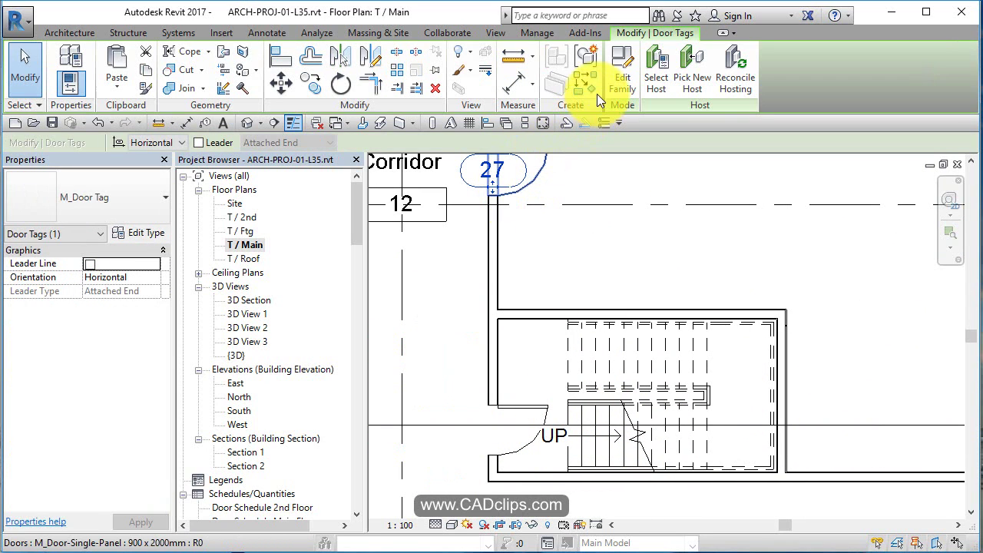
{"action": "key", "text": "t"}
{"action": "key", "text": "g"}
{"action": "left_click", "coordinate": [549, 409]}
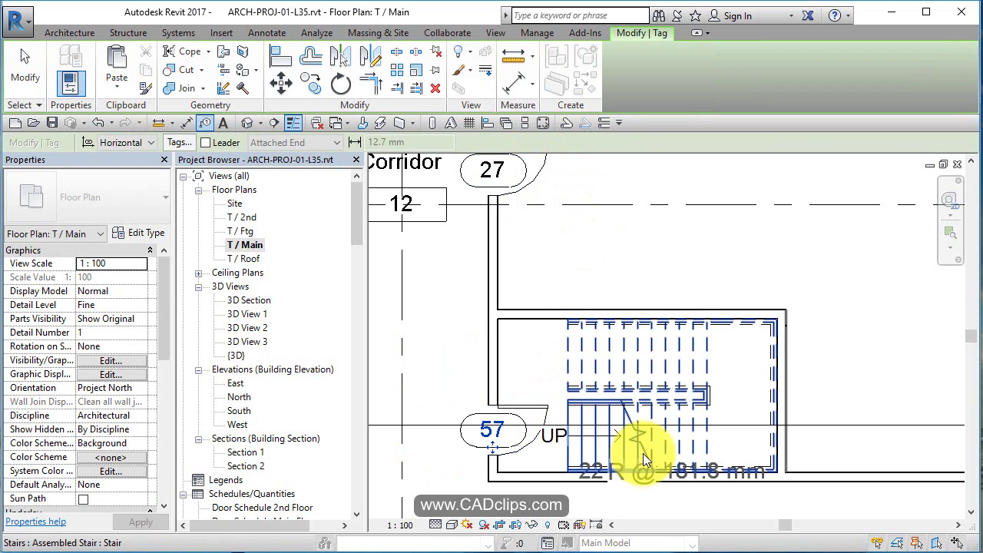
{"action": "key", "text": "Escape"}
{"action": "key", "text": "Escape"}
{"action": "scroll", "coordinate": [643, 453], "scroll_direction": "down", "scroll_amount": 2}
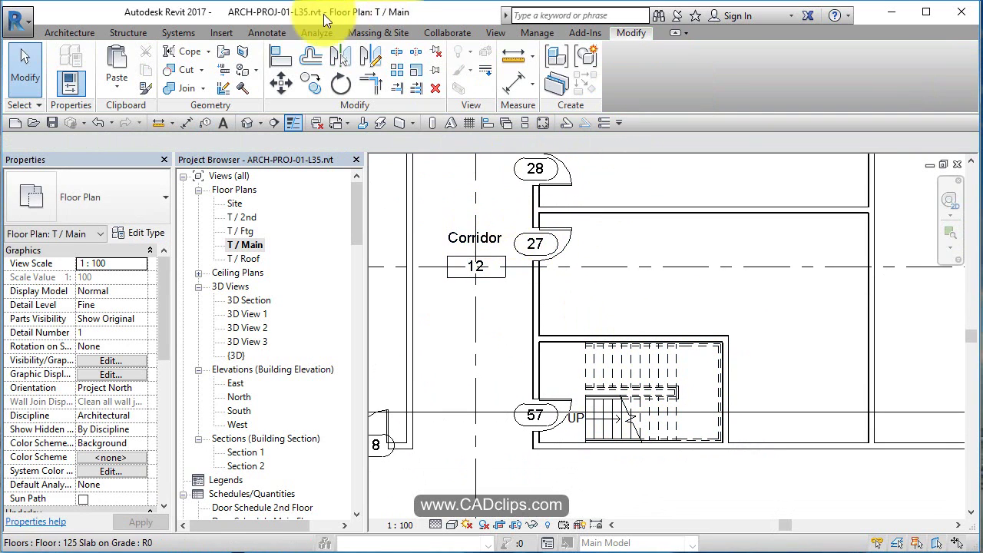
Step: Place room 30 in the upper empty space of the Main floor plan
{"action": "left_click", "coordinate": [69, 32]}
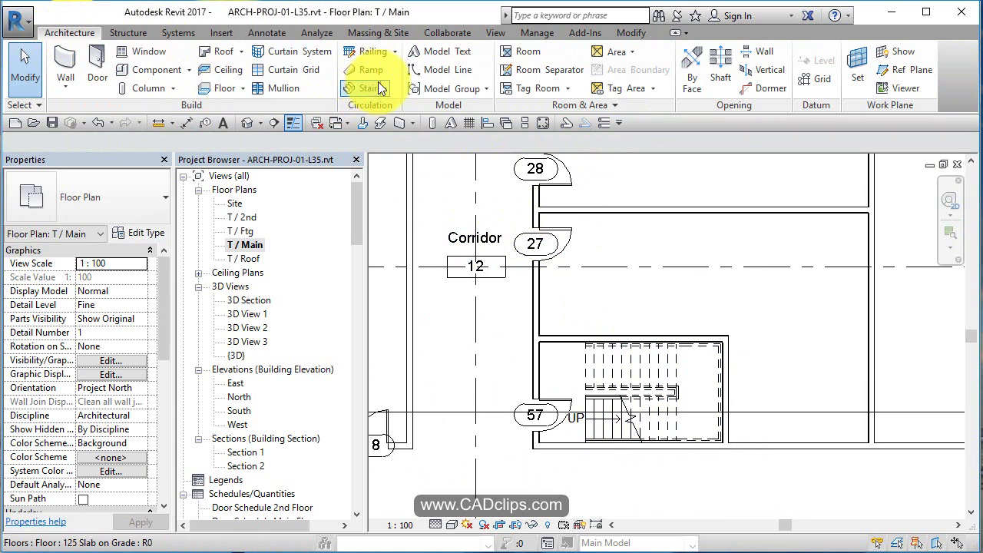
{"action": "left_click", "coordinate": [535, 59]}
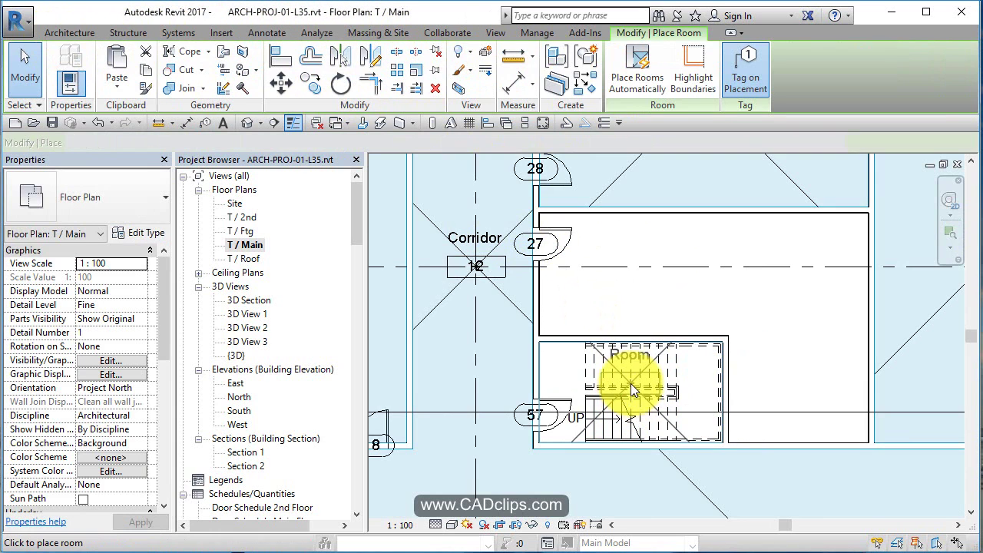
{"action": "scroll", "coordinate": [636, 384], "scroll_direction": "up", "scroll_amount": 2}
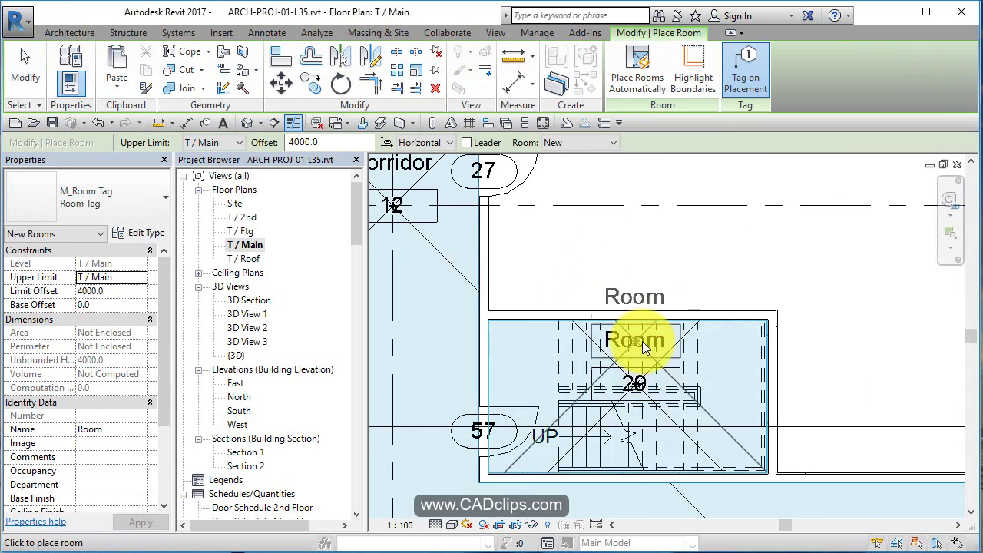
{"action": "scroll", "coordinate": [642, 341], "scroll_direction": "down", "scroll_amount": 3}
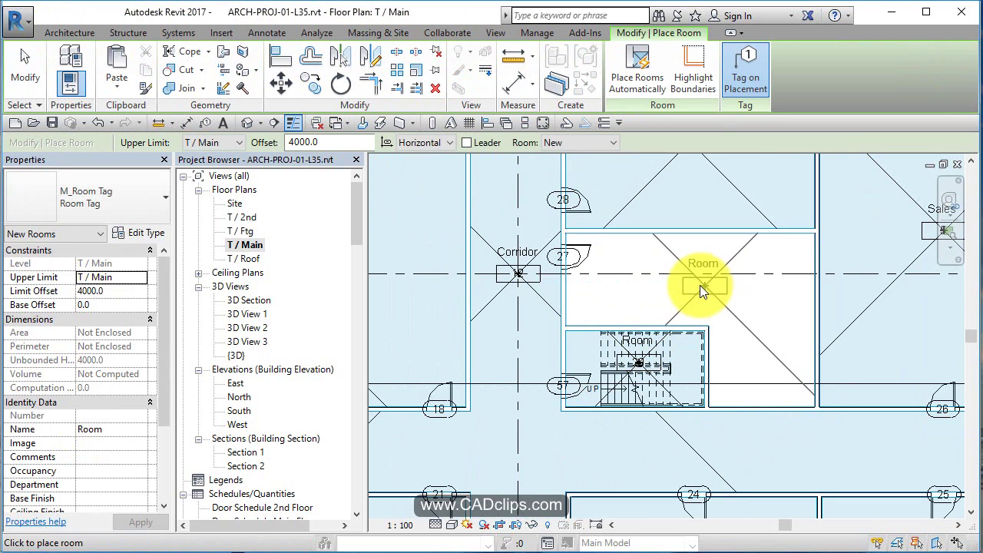
{"action": "left_click", "coordinate": [700, 284]}
{"action": "key", "text": "Escape"}
{"action": "key", "text": "Escape"}
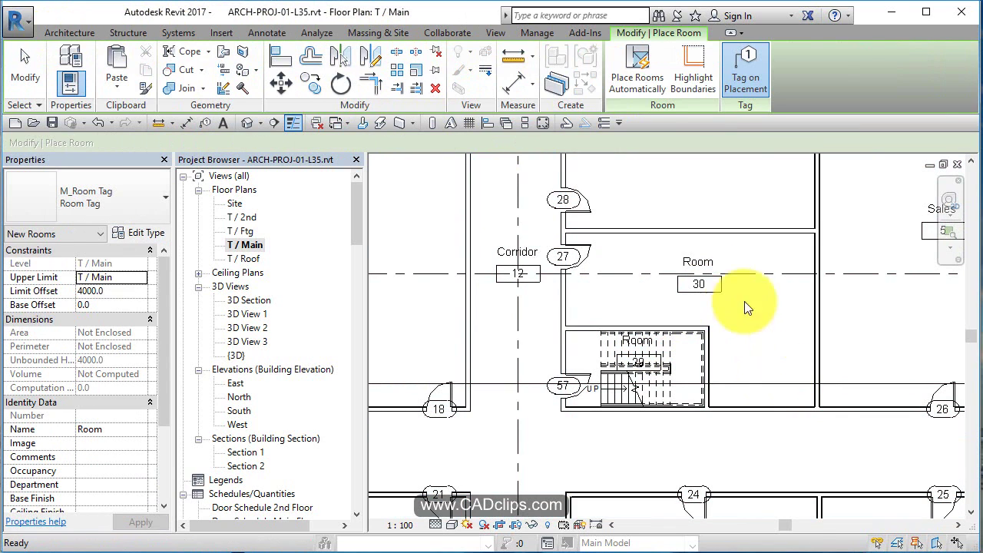
Step: Rename room 6 to 'Mechanical'
{"action": "scroll", "coordinate": [724, 351], "scroll_direction": "down", "scroll_amount": 2}
{"action": "middle_click_drag", "start_coordinate": [724, 351], "coordinate": [694, 527]}
{"action": "scroll", "coordinate": [722, 299], "scroll_direction": "up", "scroll_amount": 1}
{"action": "middle_click_drag", "start_coordinate": [719, 299], "coordinate": [717, 395]}
{"action": "scroll", "coordinate": [544, 338], "scroll_direction": "up", "scroll_amount": 2}
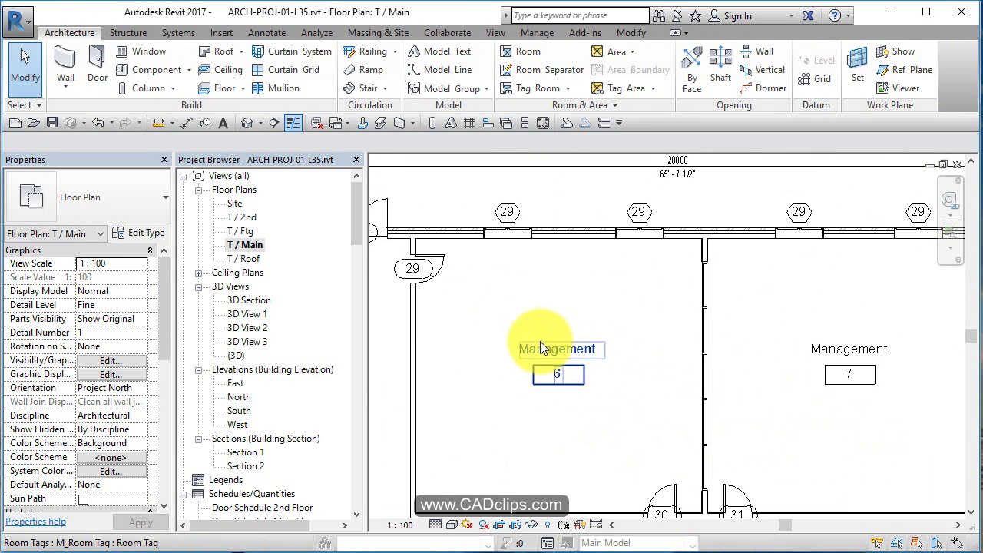
{"action": "double_click", "coordinate": [543, 343]}
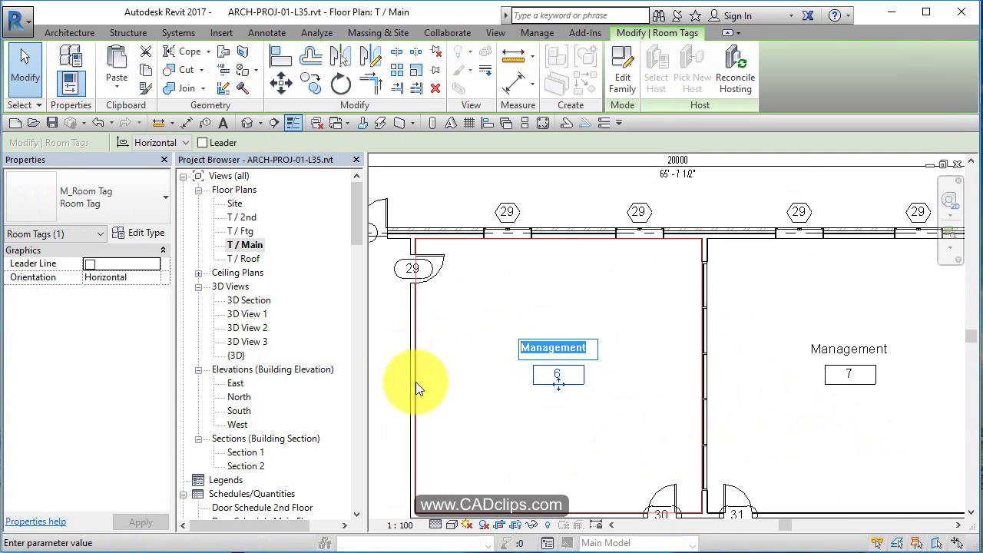
{"action": "type", "text": "Mechani"}
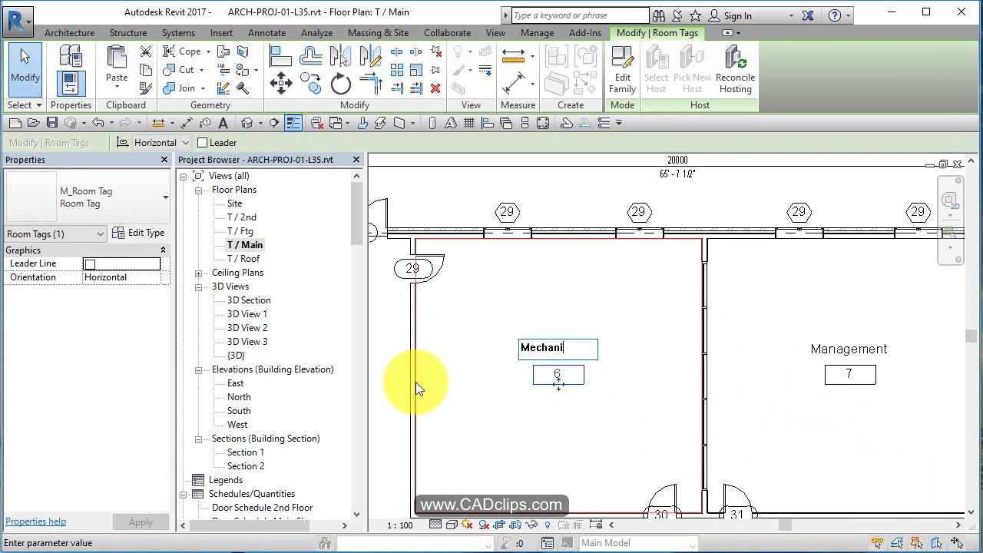
{"action": "type", "text": "cal"}
{"action": "left_click", "coordinate": [632, 325]}
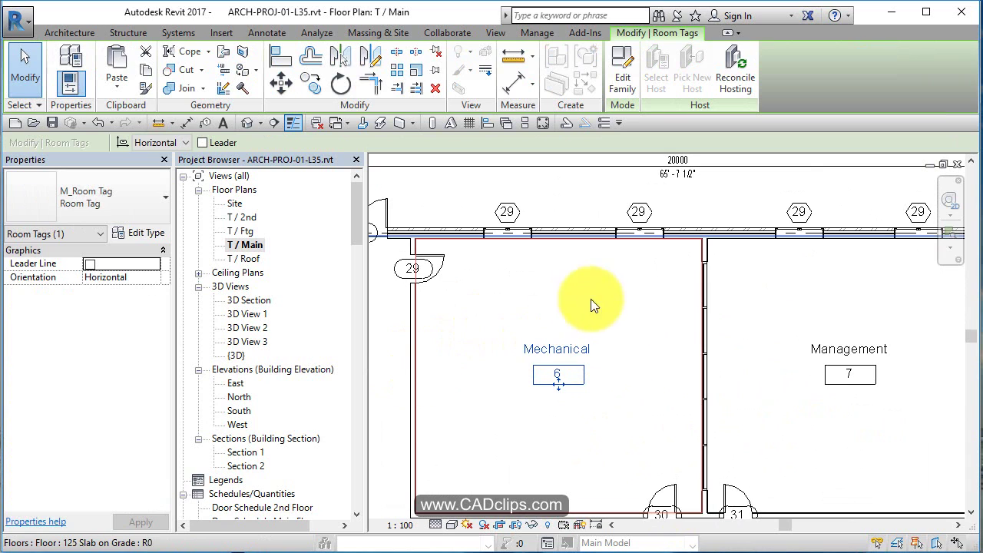
Step: Name room 30 'Storage'
{"action": "scroll", "coordinate": [632, 384], "scroll_direction": "down", "scroll_amount": 2}
{"action": "scroll", "coordinate": [621, 376], "scroll_direction": "down", "scroll_amount": 5, "text": "ctrl"}
{"action": "scroll", "coordinate": [623, 329], "scroll_direction": "up", "scroll_amount": 3}
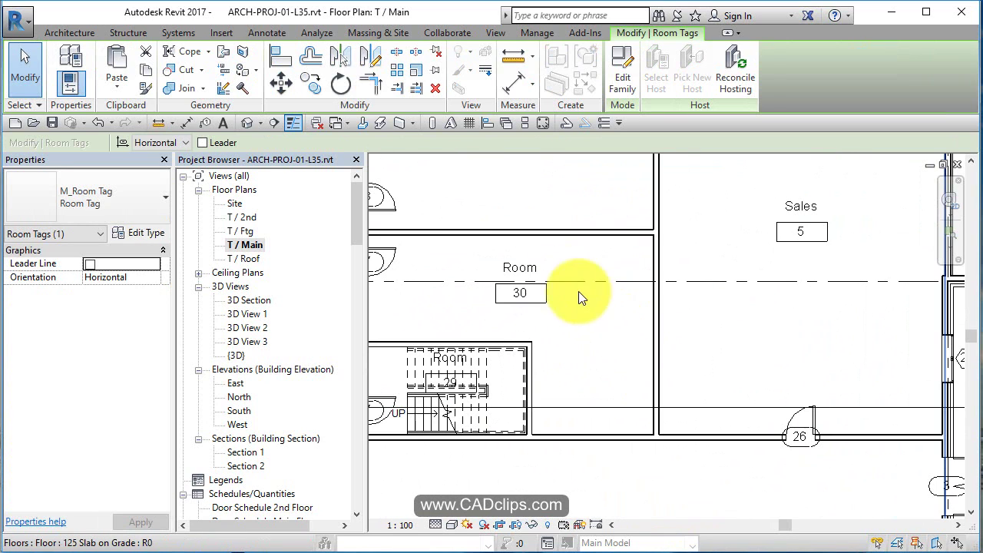
{"action": "left_click", "coordinate": [535, 264]}
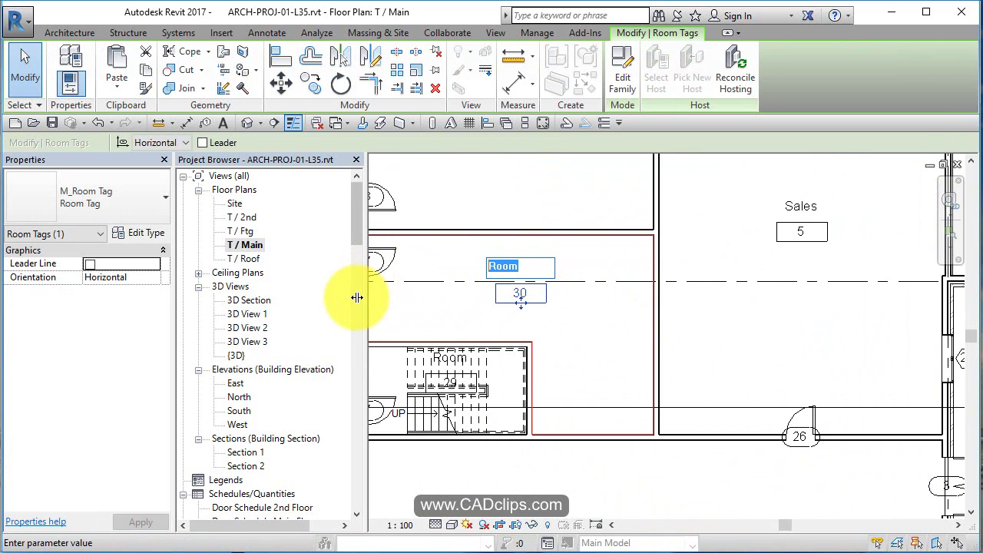
{"action": "type", "text": "Storage"}
{"action": "left_click", "coordinate": [579, 345]}
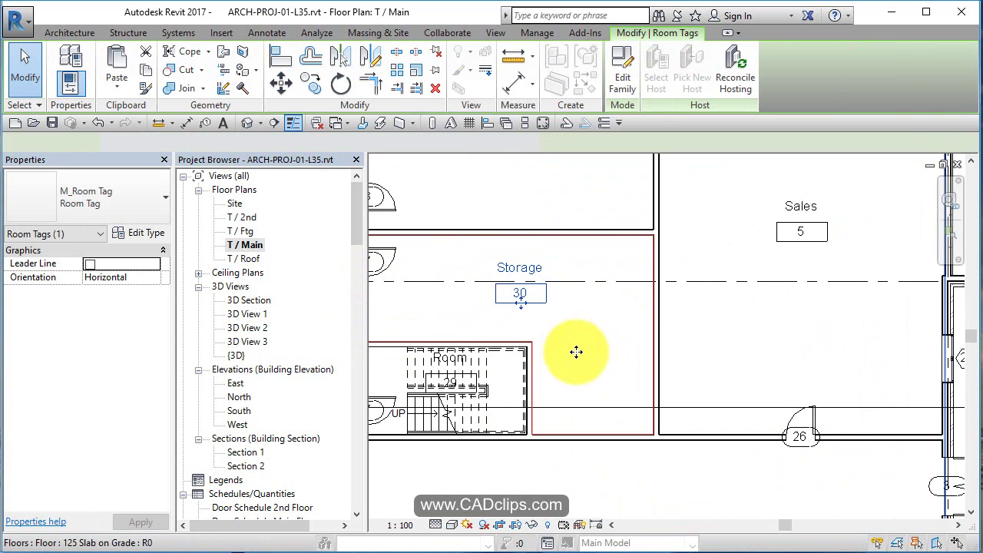
Step: Clear the selection and open the T / 2nd floor plan, zoomed out to the whole floor
{"action": "left_click", "coordinate": [607, 388]}
{"action": "scroll", "coordinate": [614, 361], "scroll_direction": "down", "scroll_amount": 3}
{"action": "key", "text": "Escape"}
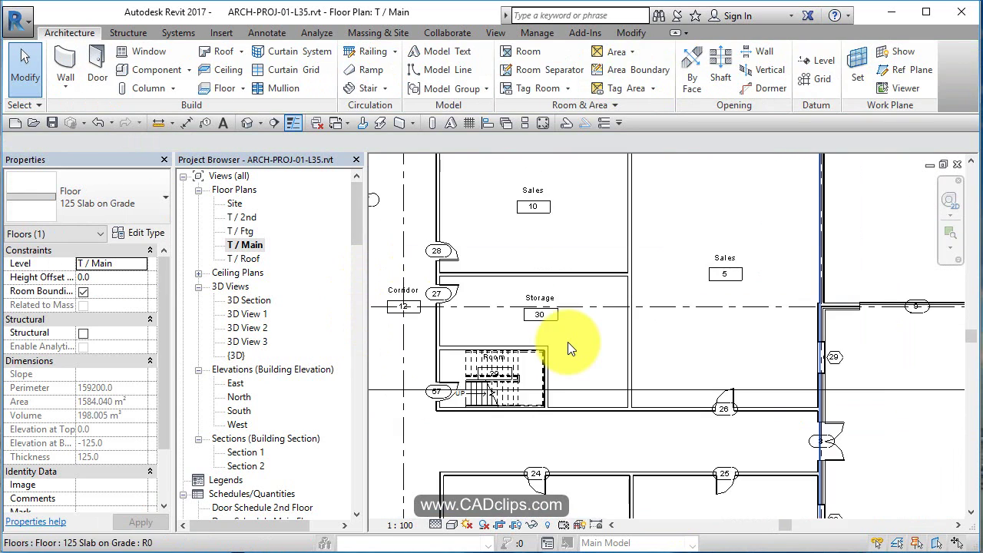
{"action": "scroll", "coordinate": [552, 366], "scroll_direction": "down", "scroll_amount": 4}
{"action": "middle_click_drag", "start_coordinate": [552, 366], "coordinate": [613, 380]}
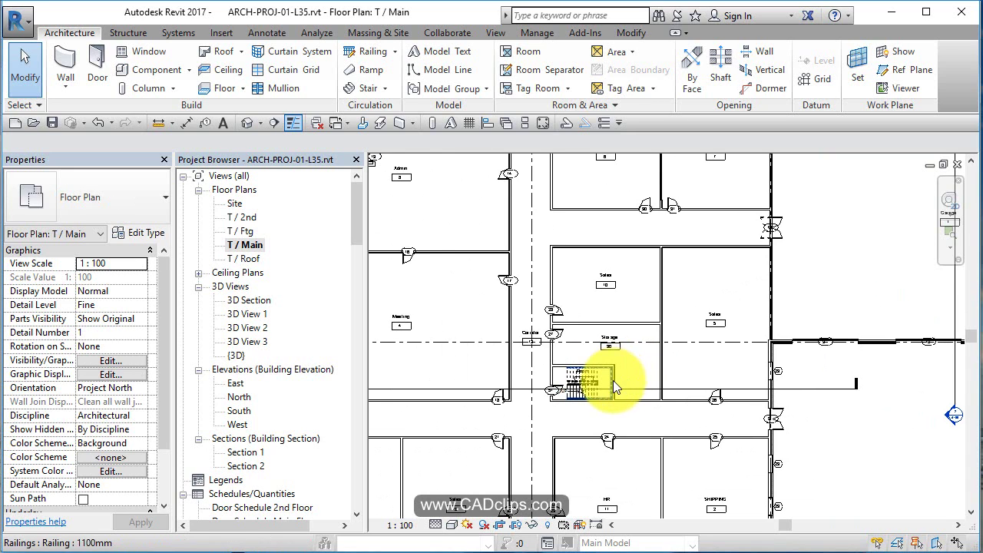
{"action": "double_click", "coordinate": [253, 215]}
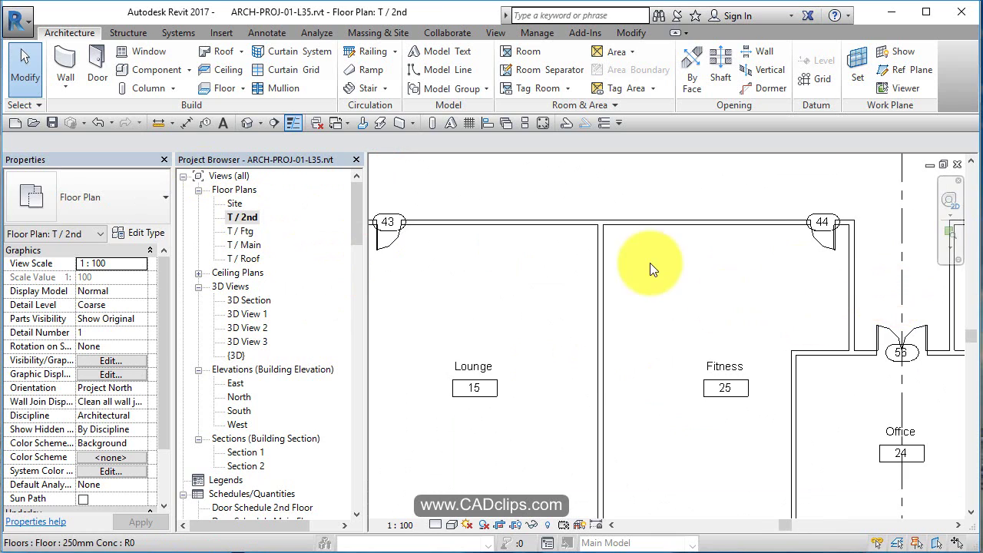
{"action": "scroll", "coordinate": [717, 246], "scroll_direction": "down", "scroll_amount": 5}
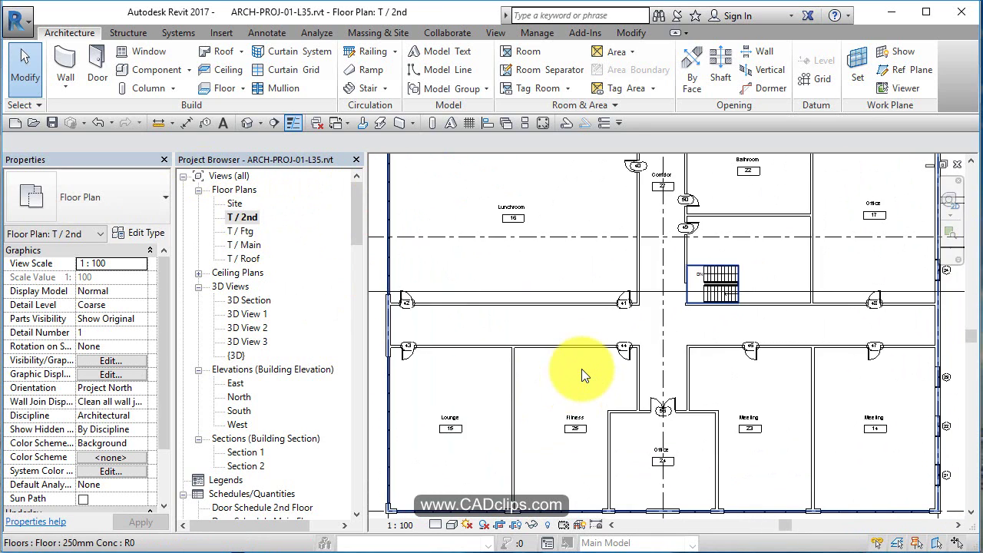
{"action": "scroll", "coordinate": [581, 369], "scroll_direction": "down", "scroll_amount": 1}
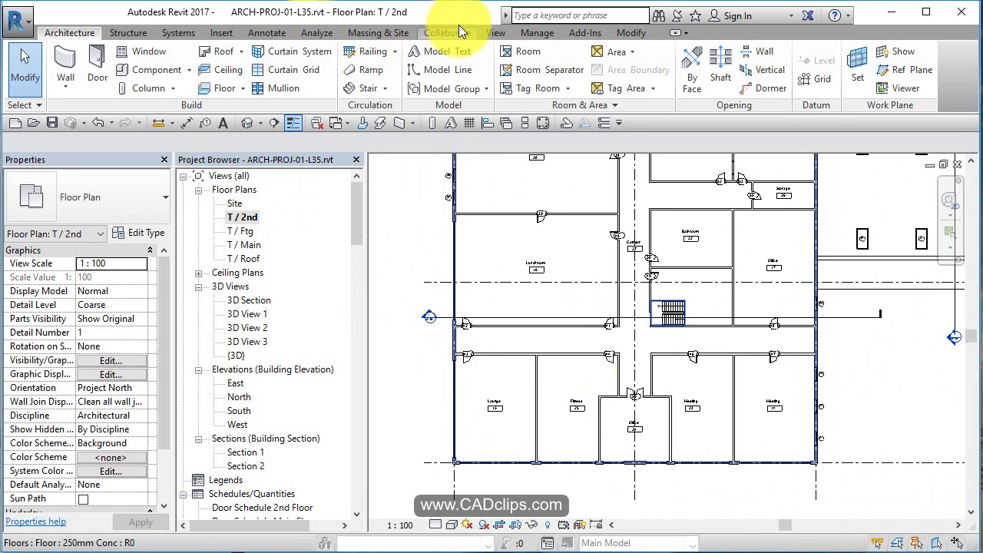
Step: Start a new Schedule/Quantities schedule from the View tab
{"action": "left_click", "coordinate": [495, 33]}
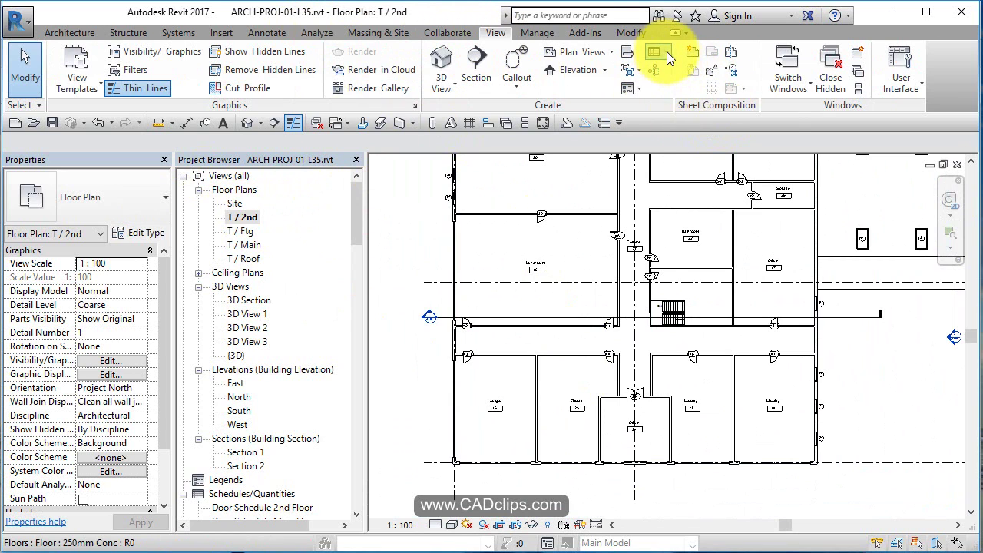
{"action": "left_click", "coordinate": [669, 59]}
{"action": "left_click", "coordinate": [720, 71]}
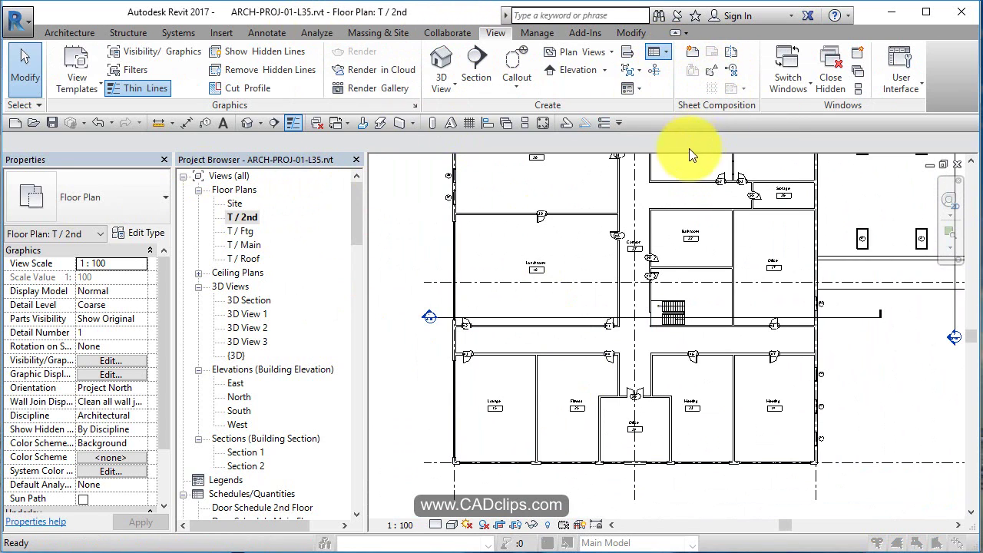
Step: Create a Rooms schedule and add the Area, Level, Number and Name fields
{"action": "scroll", "coordinate": [376, 268], "scroll_direction": "down", "scroll_amount": 1}
{"action": "left_click", "coordinate": [384, 273]}
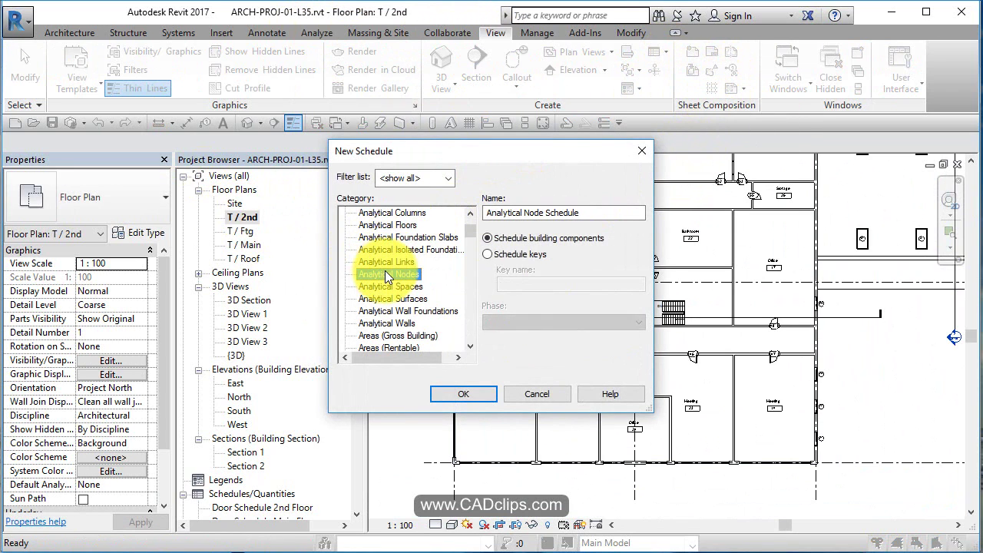
{"action": "scroll", "coordinate": [385, 270], "scroll_direction": "down", "scroll_amount": 10}
{"action": "left_click", "coordinate": [394, 296]}
{"action": "scroll", "coordinate": [413, 349], "scroll_direction": "down", "scroll_amount": 1}
{"action": "left_click", "coordinate": [381, 310]}
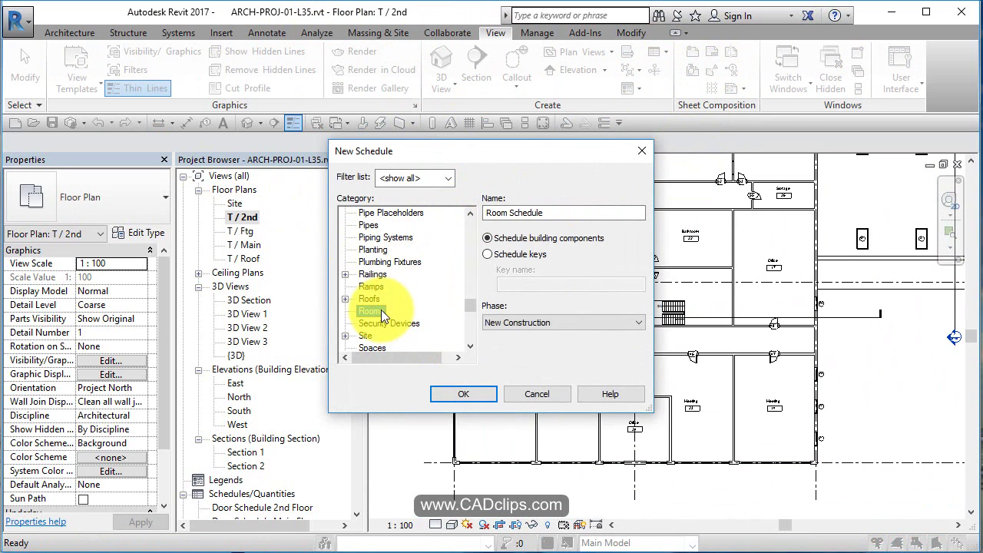
{"action": "double_click", "coordinate": [381, 309]}
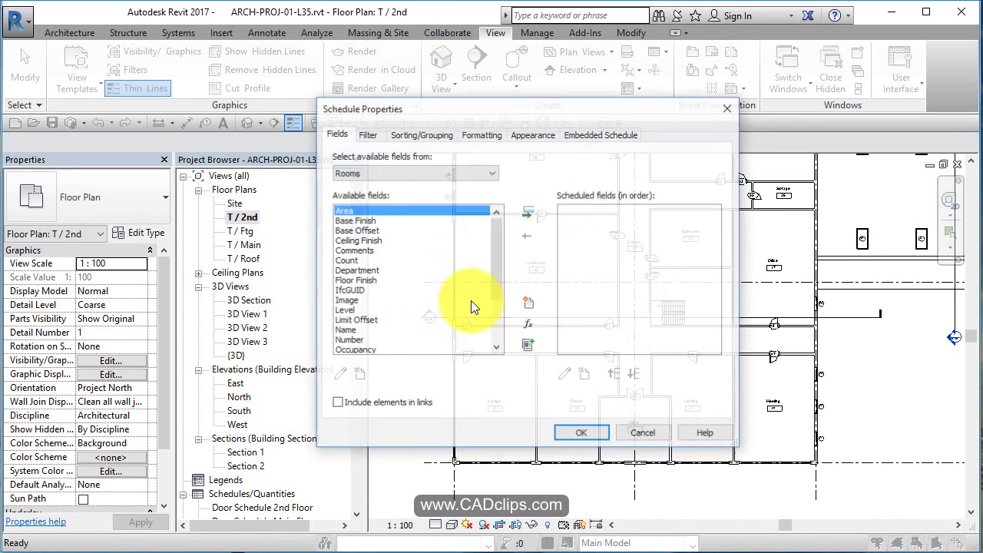
{"action": "double_click", "coordinate": [367, 206]}
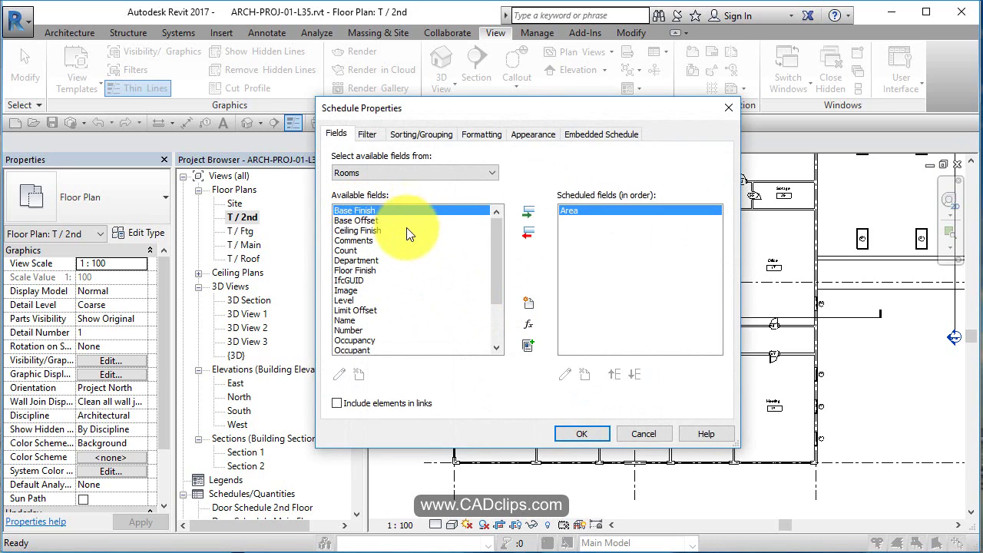
{"action": "double_click", "coordinate": [344, 304]}
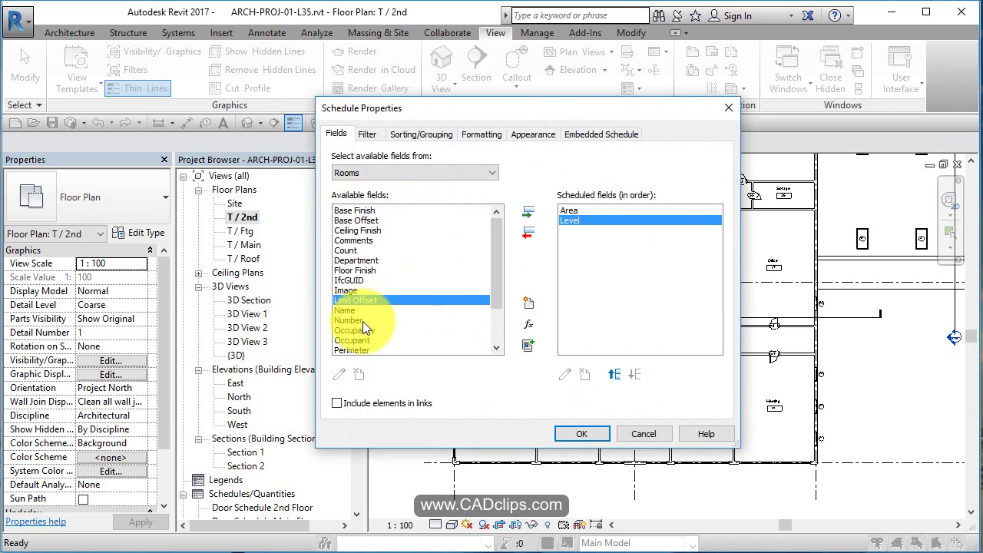
{"action": "double_click", "coordinate": [363, 321]}
{"action": "double_click", "coordinate": [360, 313]}
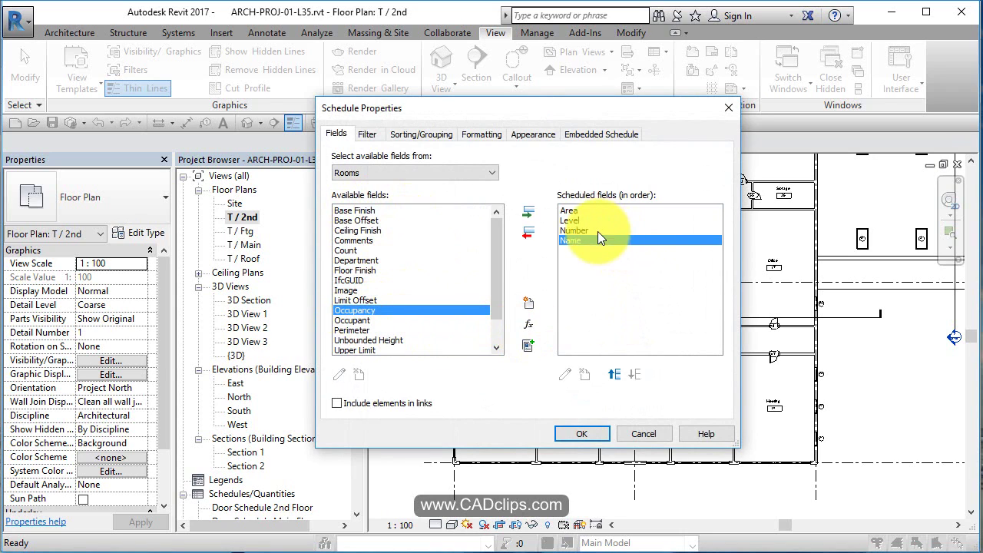
Step: Reorder the fields to Number, Name, Area, Level and create the schedule
{"action": "scroll", "coordinate": [390, 324], "scroll_direction": "down", "scroll_amount": 1}
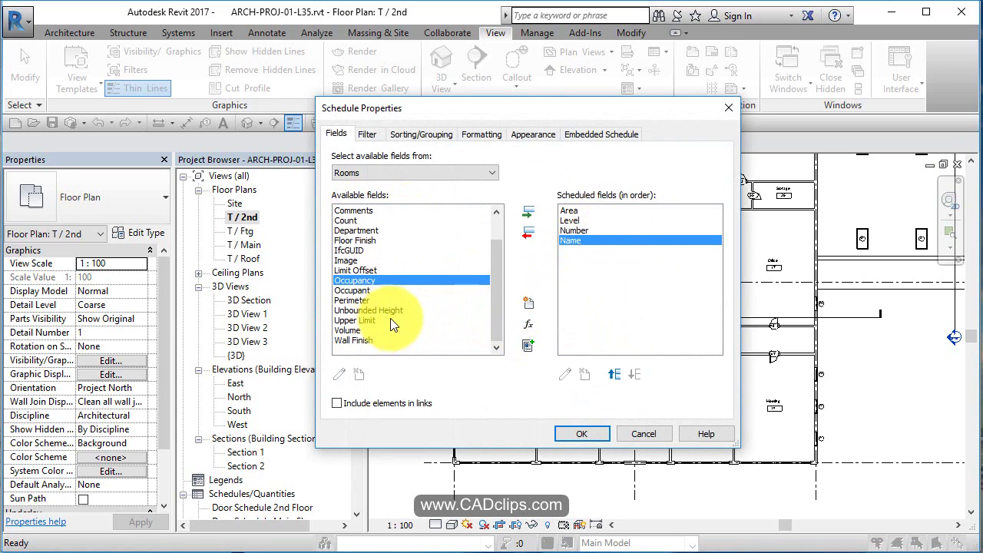
{"action": "left_click", "coordinate": [566, 231]}
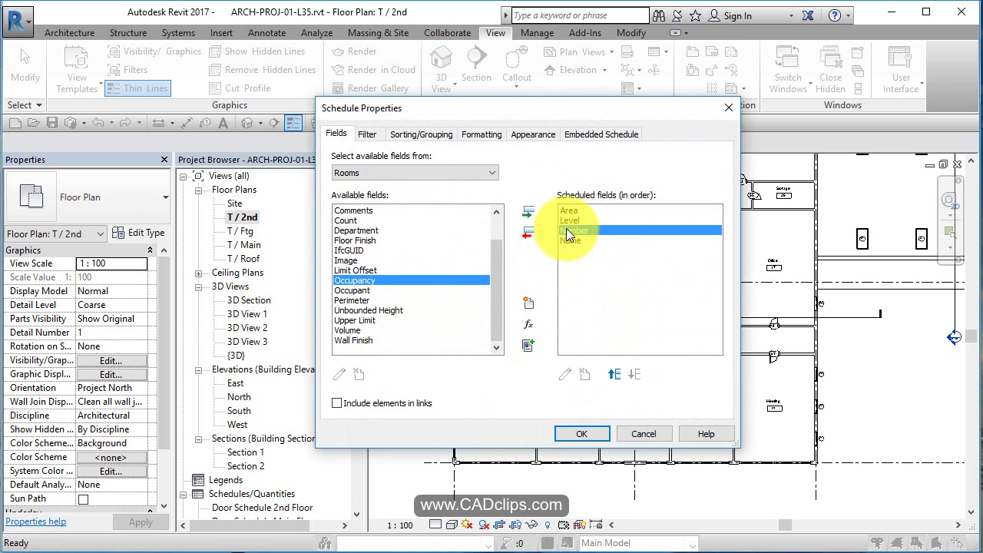
{"action": "left_click", "coordinate": [615, 373]}
{"action": "left_click", "coordinate": [616, 373]}
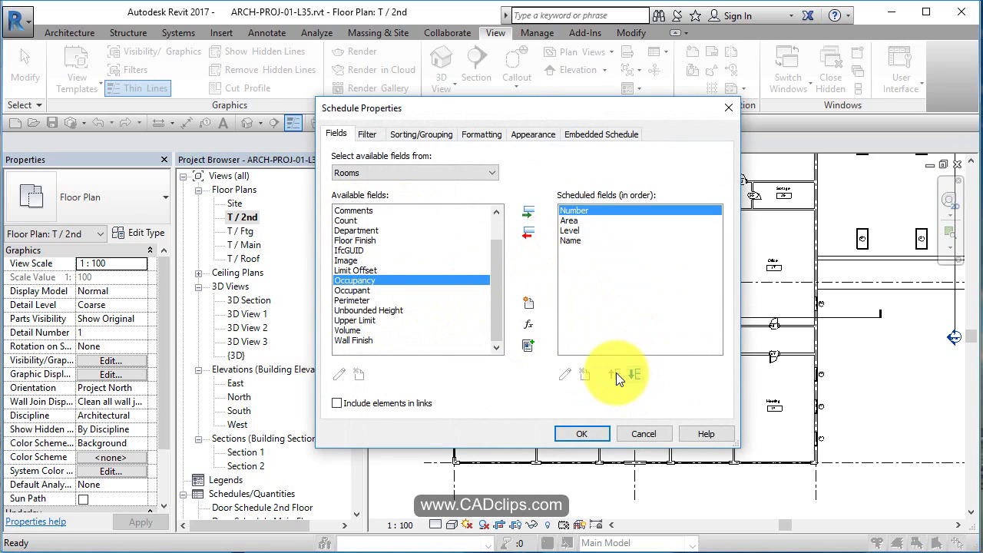
{"action": "left_click", "coordinate": [576, 242]}
{"action": "left_click", "coordinate": [615, 373]}
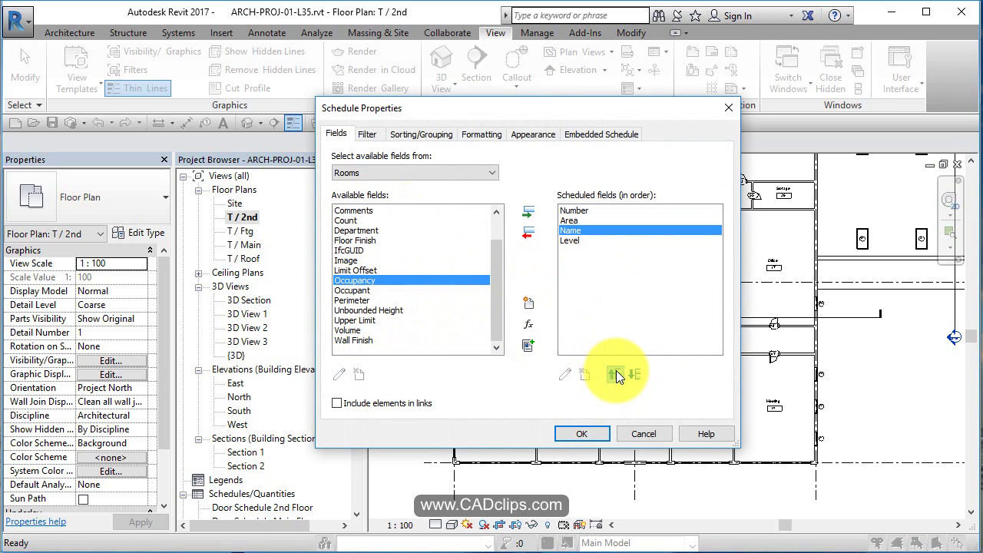
{"action": "left_click", "coordinate": [614, 374]}
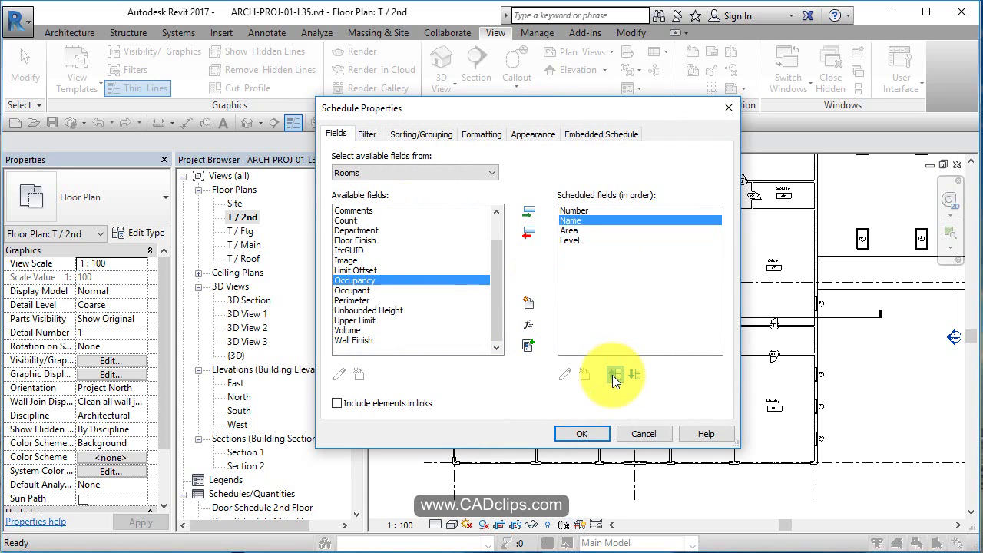
{"action": "left_click", "coordinate": [584, 434]}
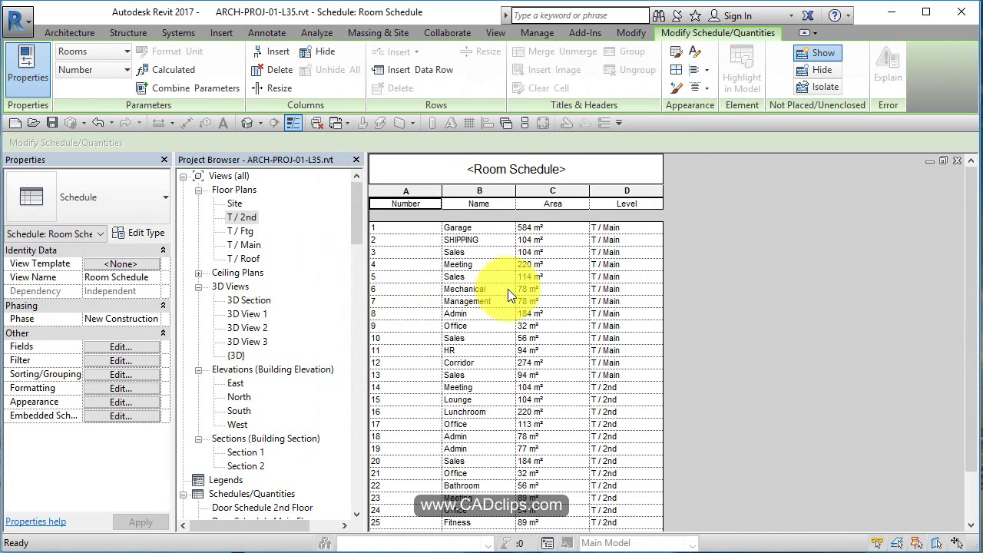
Step: Sort the Room Schedule by Number
{"action": "left_click", "coordinate": [144, 372]}
{"action": "left_click", "coordinate": [455, 157]}
{"action": "left_click", "coordinate": [446, 185]}
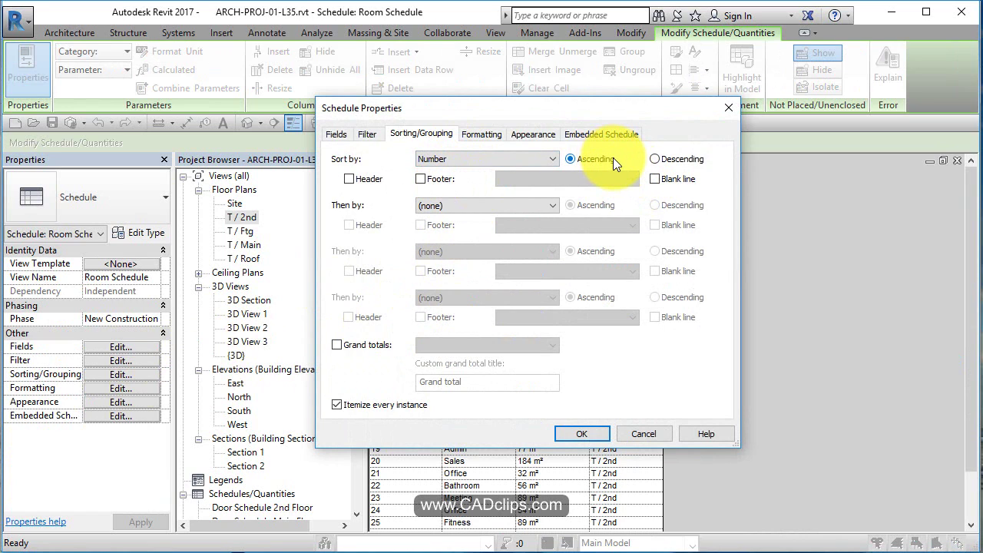
Step: Filter the schedule to Level equals T / Main and apply
{"action": "left_click", "coordinate": [351, 133]}
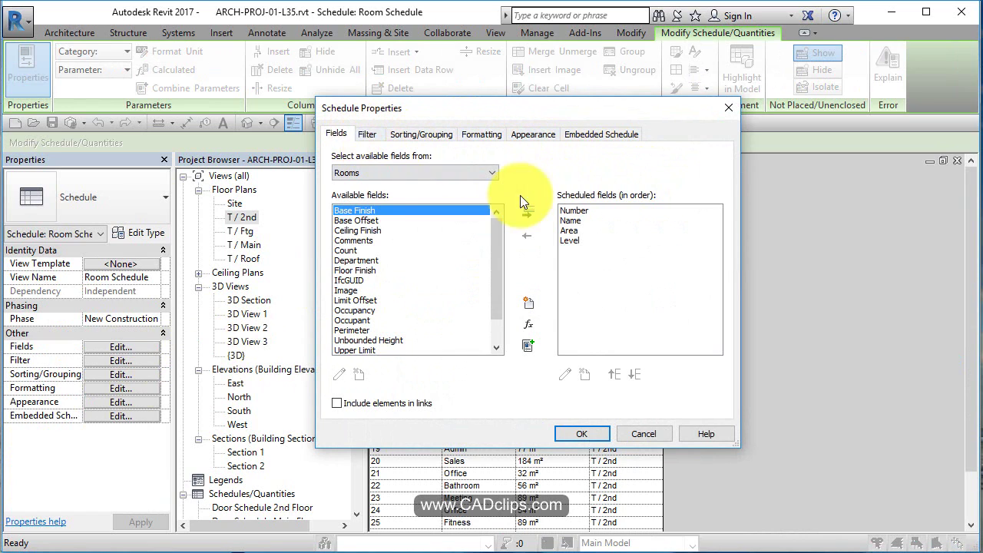
{"action": "left_click", "coordinate": [363, 134]}
{"action": "left_click", "coordinate": [417, 160]}
{"action": "left_click", "coordinate": [417, 211]}
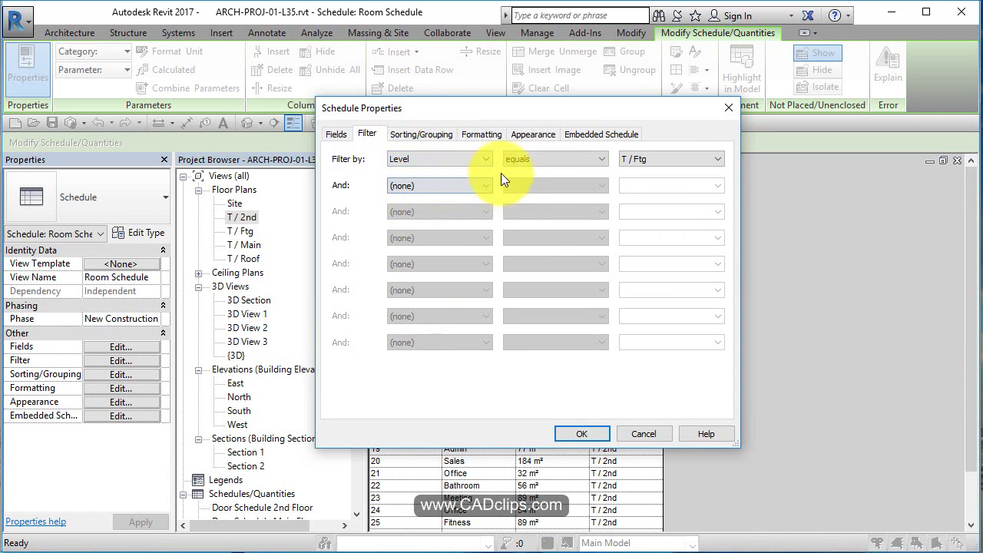
{"action": "left_click", "coordinate": [674, 158]}
{"action": "left_click", "coordinate": [662, 185]}
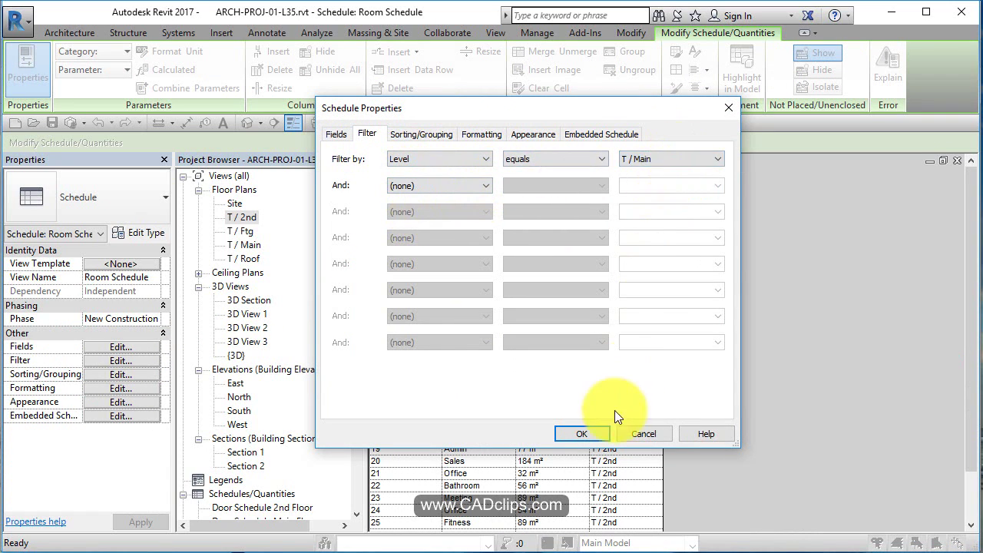
{"action": "left_click", "coordinate": [596, 432]}
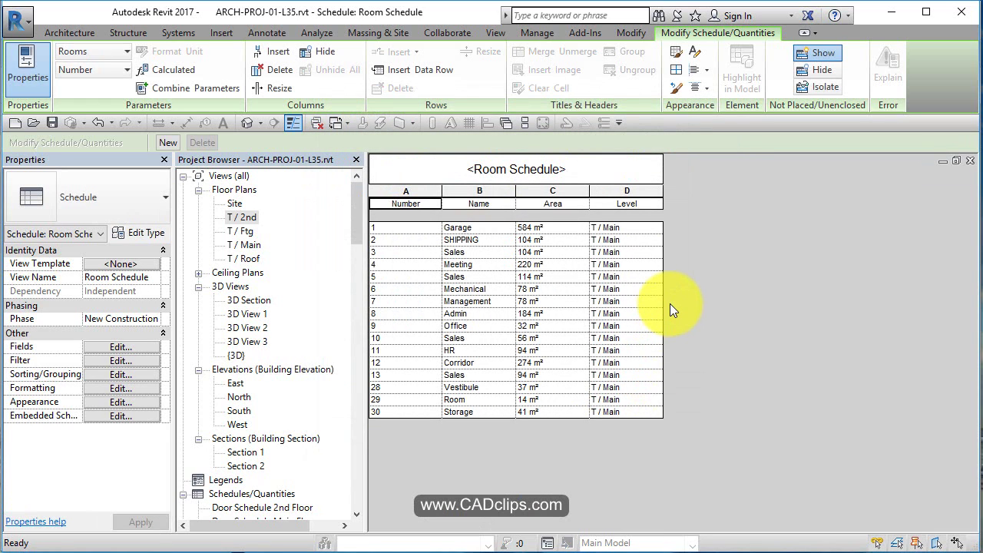
{"action": "scroll", "coordinate": [258, 463], "scroll_direction": "down", "scroll_amount": 3}
Step: Rename the Room Schedule to 'Room Schedule Main Floor'
{"action": "right_click", "coordinate": [260, 405]}
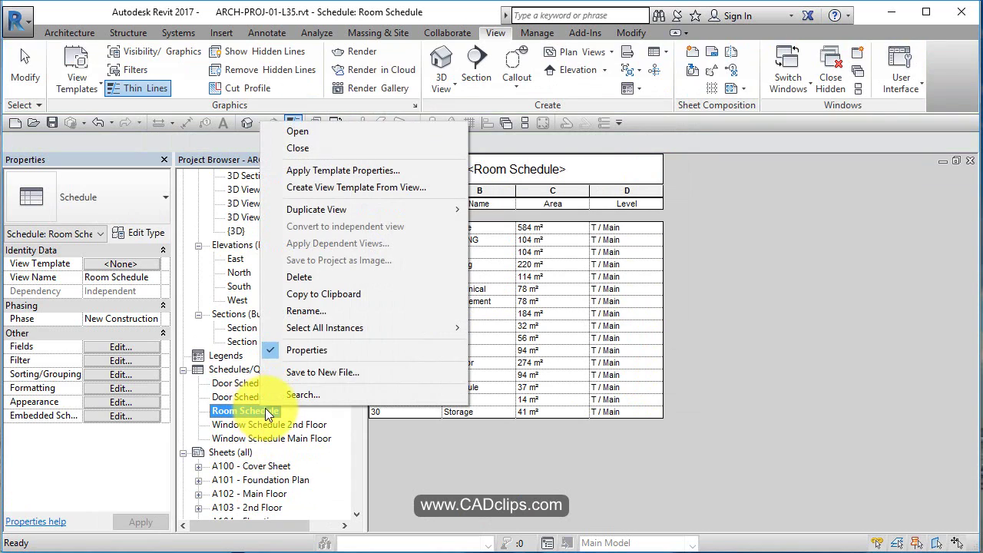
{"action": "left_click", "coordinate": [319, 313]}
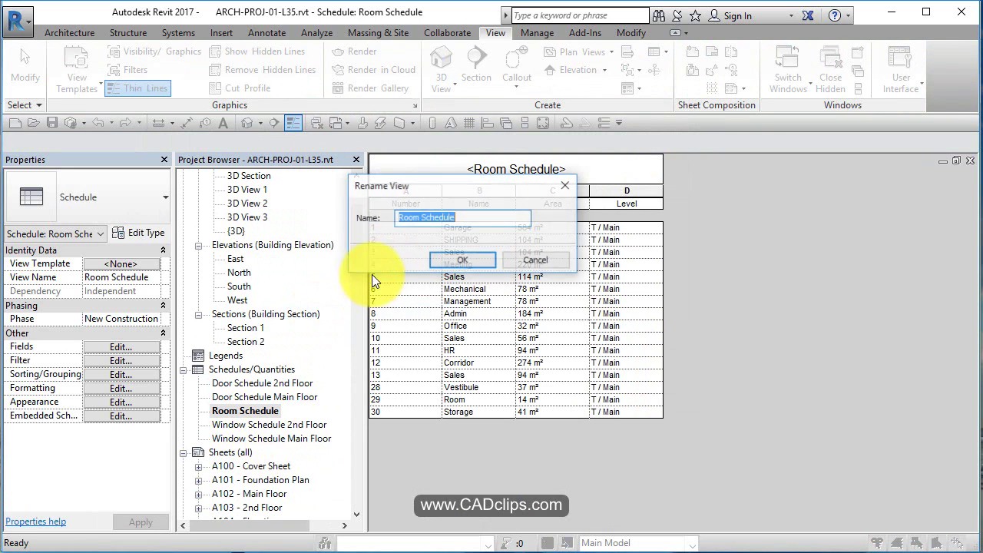
{"action": "left_click", "coordinate": [474, 217]}
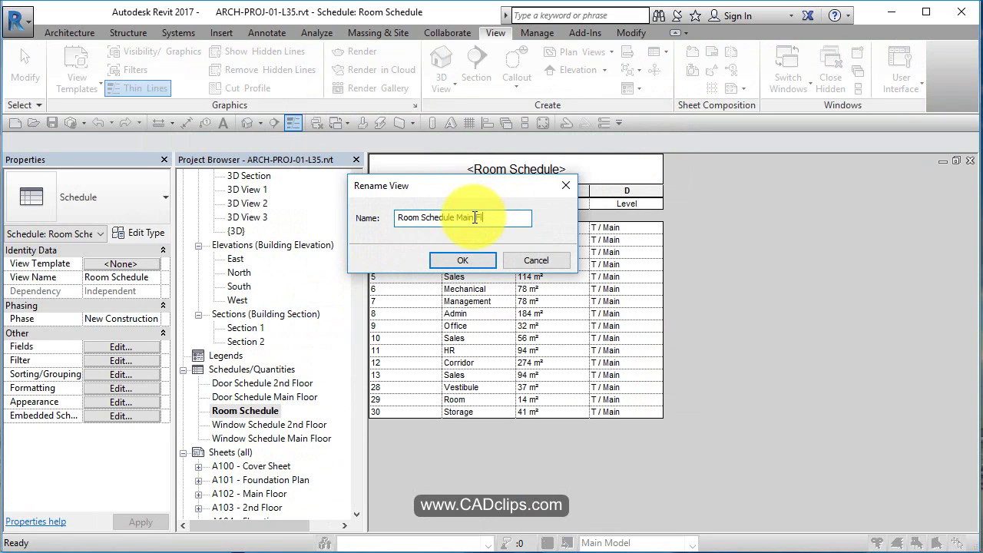
{"action": "type", "text": "oor"}
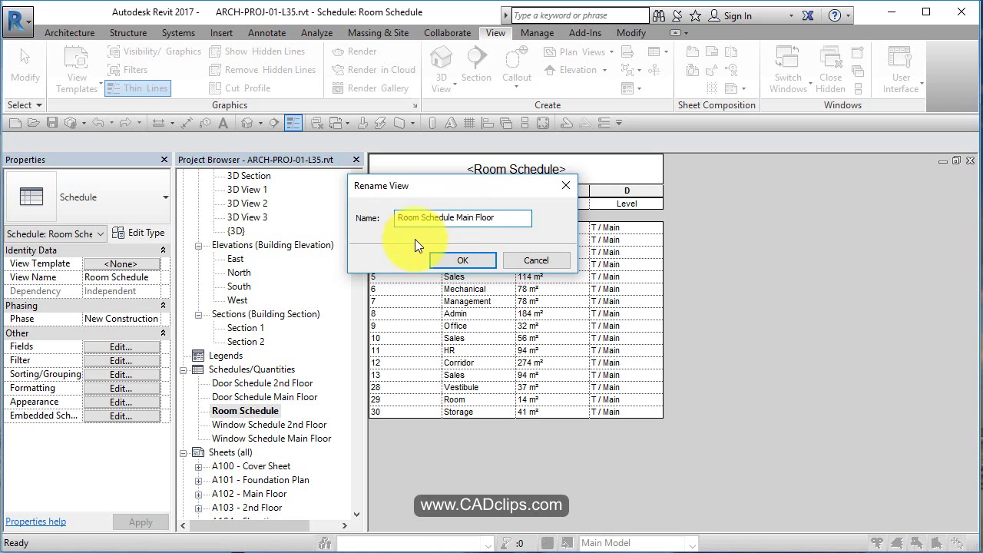
{"action": "left_click", "coordinate": [464, 261]}
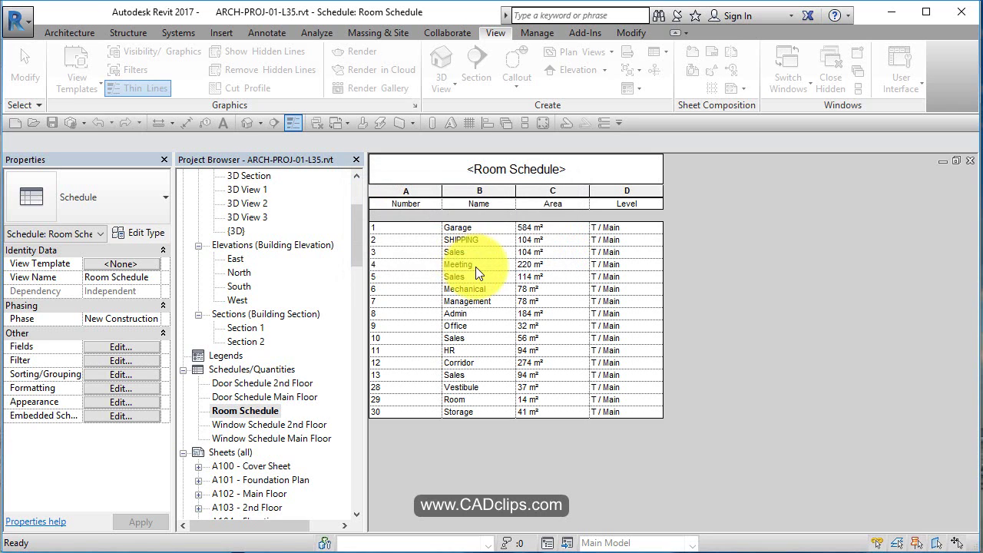
Step: Duplicate the main-floor schedule and name the copy 'Room Schedule 2nd Floor'
{"action": "right_click", "coordinate": [294, 408]}
{"action": "mouse_move", "coordinate": [347, 210]}
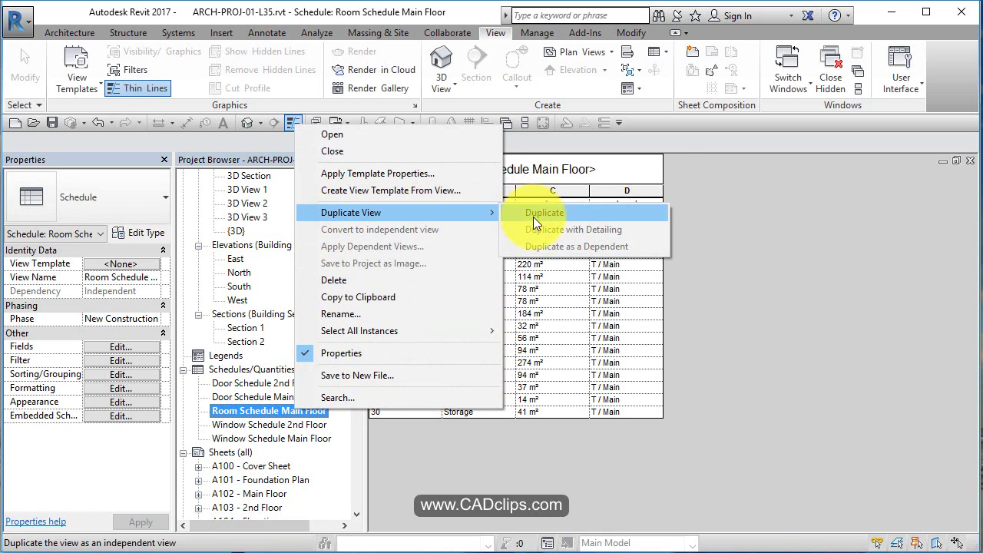
{"action": "left_click", "coordinate": [533, 212]}
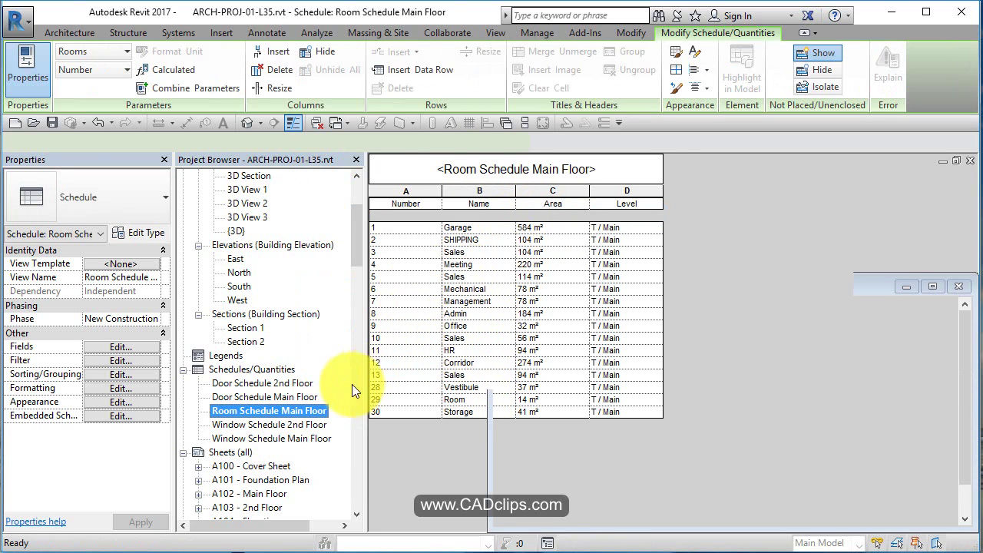
{"action": "right_click", "coordinate": [320, 423]}
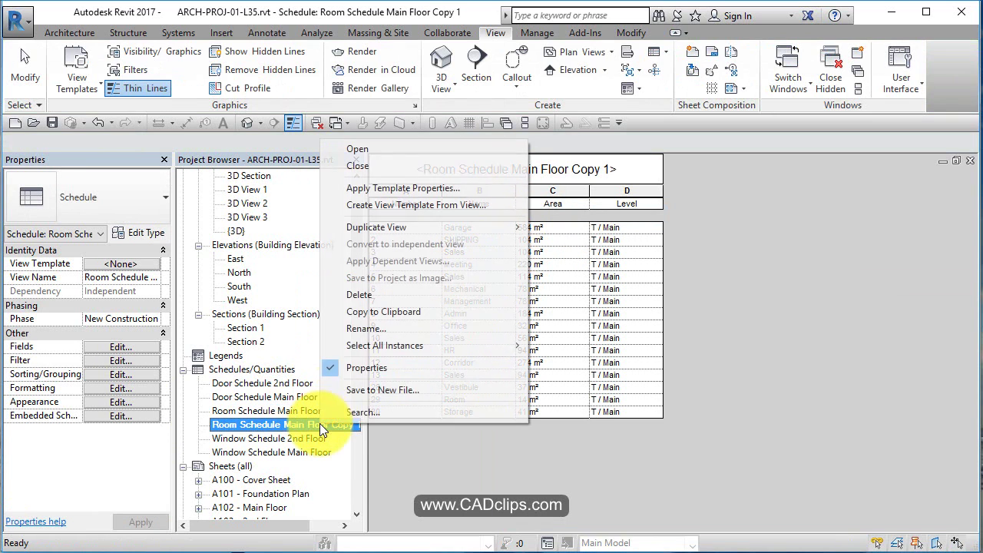
{"action": "left_click", "coordinate": [367, 327]}
{"action": "left_click", "coordinate": [527, 221]}
{"action": "key", "text": "BackSpace"}
{"action": "key", "text": "BackSpace"}
{"action": "key", "text": "BackSpace"}
{"action": "key", "text": "BackSpace"}
{"action": "key", "text": "BackSpace"}
{"action": "key", "text": "BackSpace"}
{"action": "key", "text": "BackSpace"}
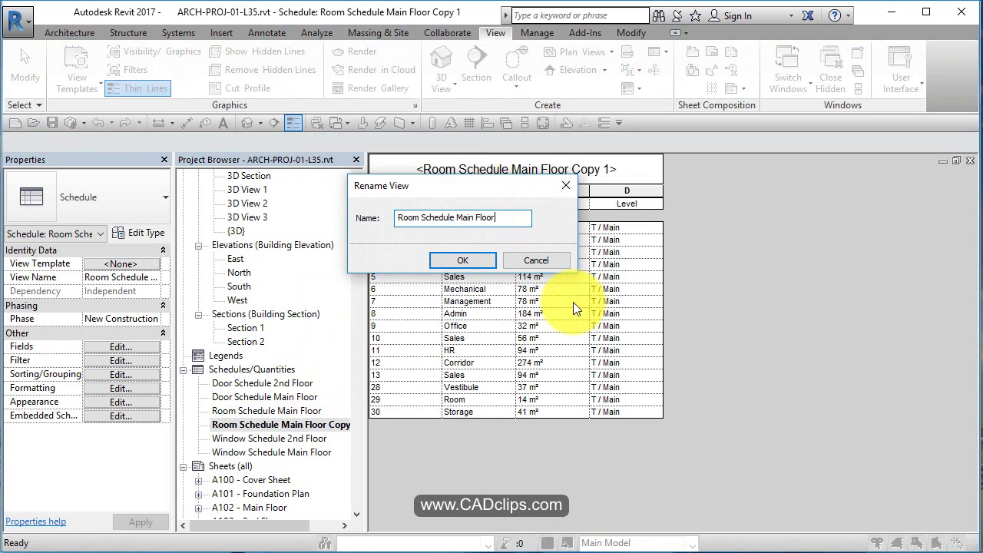
{"action": "key", "text": "BackSpace"}
{"action": "key", "text": "BackSpace"}
{"action": "key", "text": "BackSpace"}
{"action": "key", "text": "BackSpace"}
{"action": "key", "text": "BackSpace"}
{"action": "type", "text": "2nd"}
{"action": "left_click", "coordinate": [492, 261]}
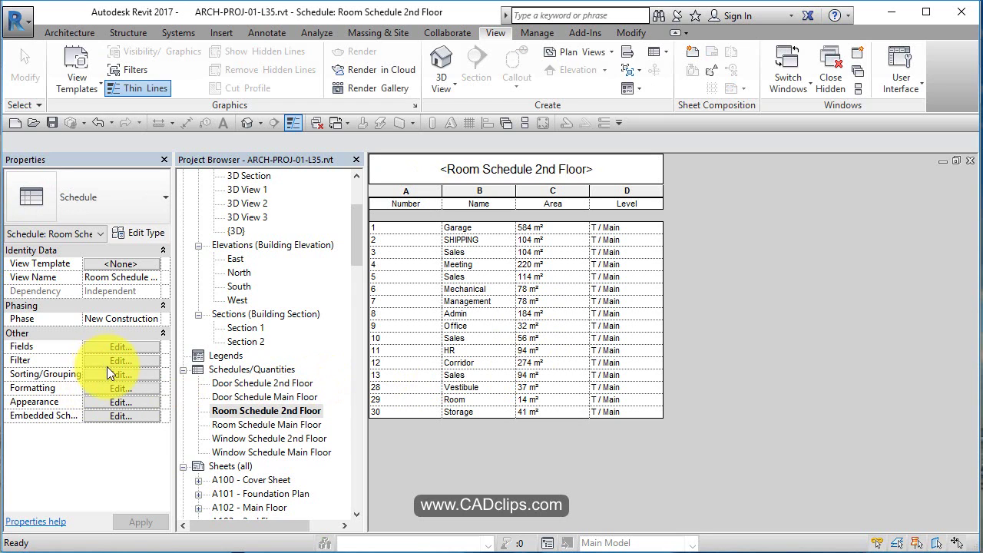
Step: Change the copy's Level filter to T / 2nd
{"action": "left_click", "coordinate": [665, 159]}
{"action": "left_click", "coordinate": [643, 197]}
{"action": "left_click", "coordinate": [581, 434]}
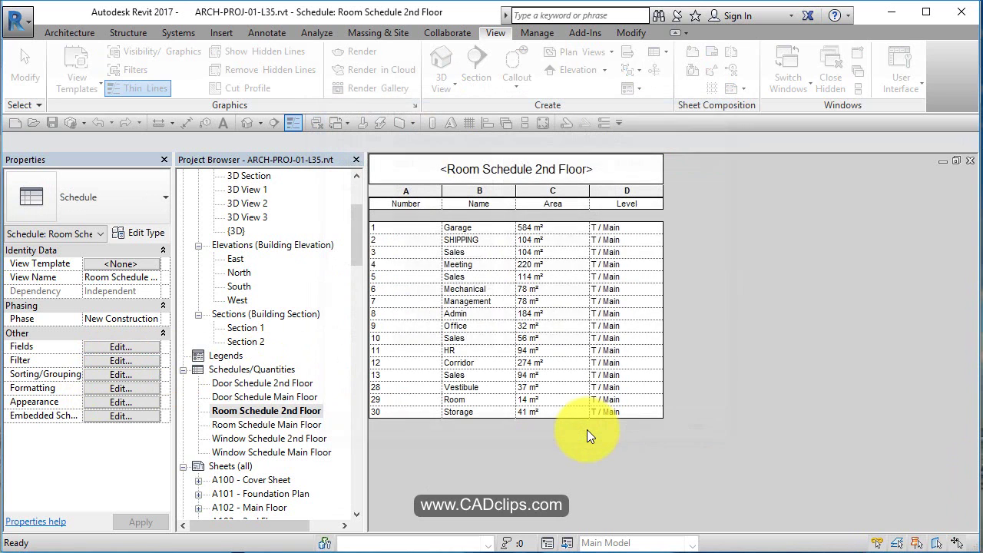
Step: Open sheet A102 - Main Floor and drop Room Schedule Main Floor onto it
{"action": "scroll", "coordinate": [221, 366], "scroll_direction": "down", "scroll_amount": 2}
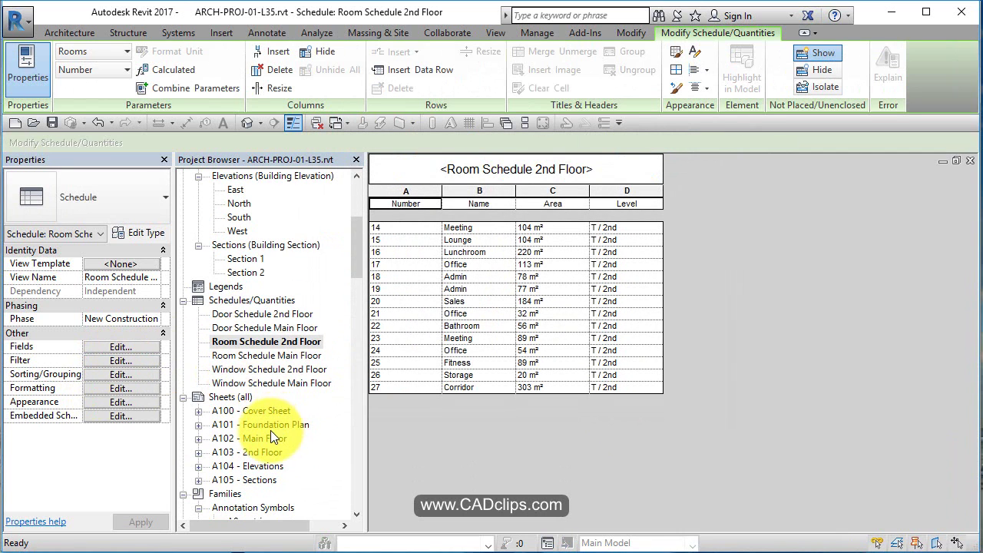
{"action": "double_click", "coordinate": [265, 437]}
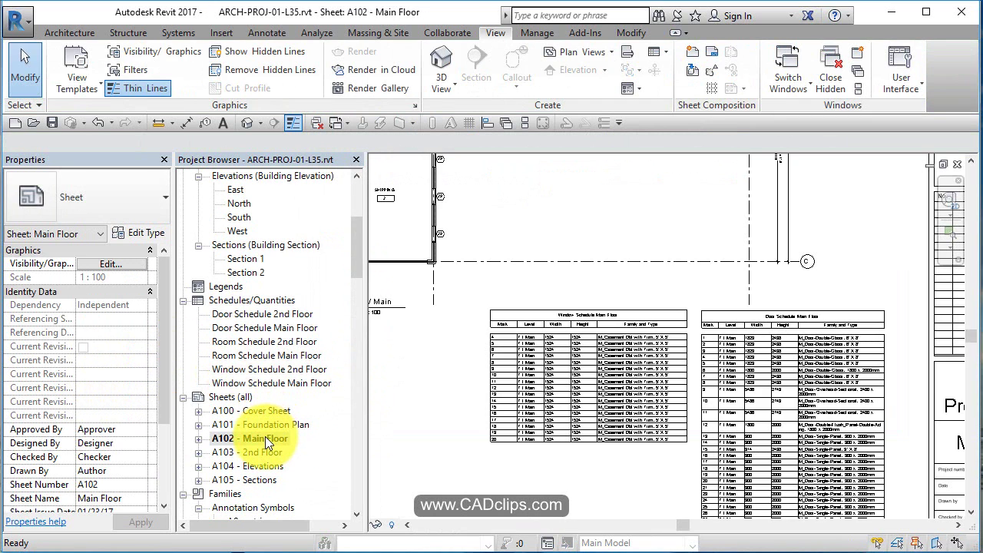
{"action": "middle_click_drag", "start_coordinate": [649, 324], "coordinate": [806, 269]}
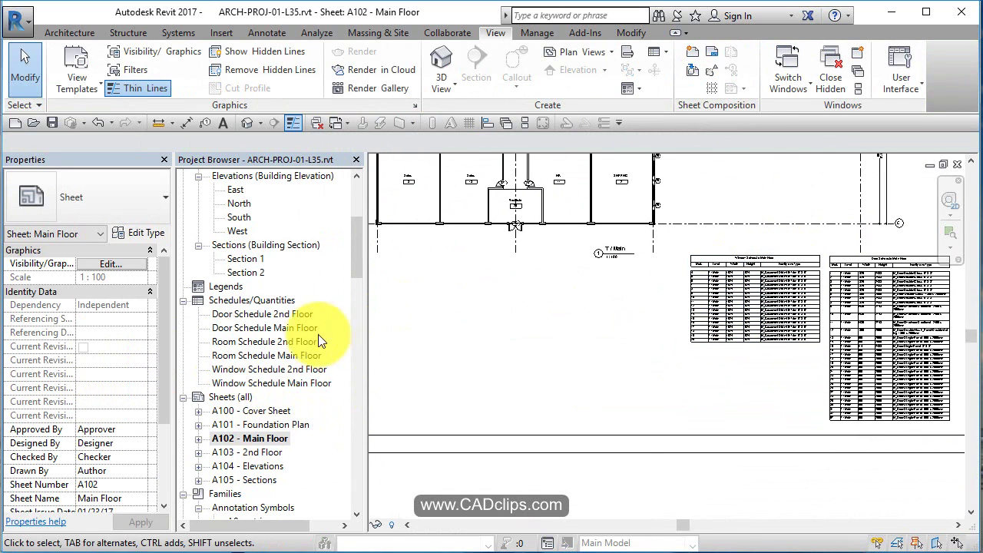
{"action": "left_click", "coordinate": [266, 355]}
{"action": "left_click_drag", "start_coordinate": [581, 336], "coordinate": [625, 334]}
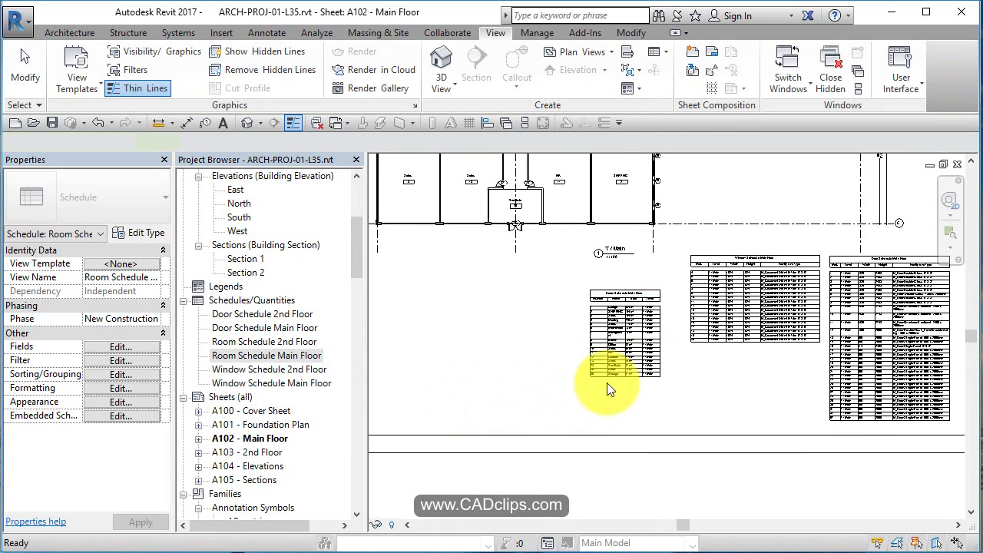
Step: Widen the schedule's Level and Name columns so names fit on one line
{"action": "scroll", "coordinate": [643, 333], "scroll_direction": "up", "scroll_amount": 5}
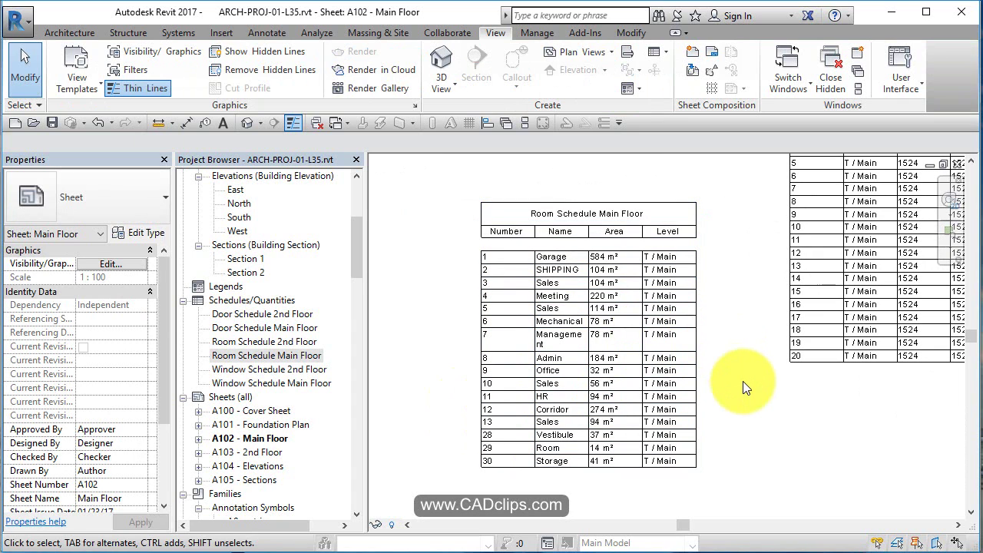
{"action": "left_click", "coordinate": [665, 291]}
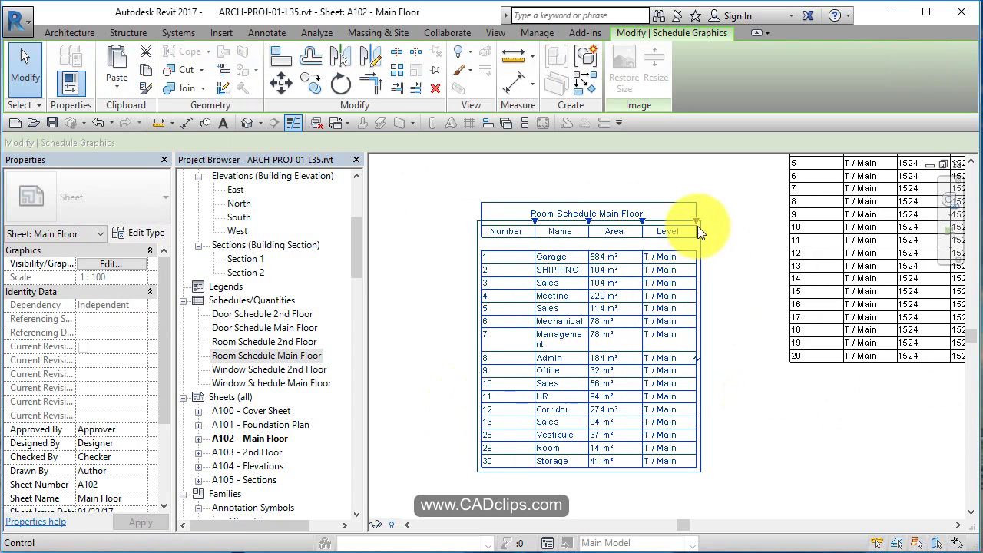
{"action": "left_click_drag", "start_coordinate": [695, 223], "coordinate": [705, 217]}
{"action": "left_click_drag", "start_coordinate": [596, 221], "coordinate": [611, 224]}
{"action": "left_click", "coordinate": [718, 421]}
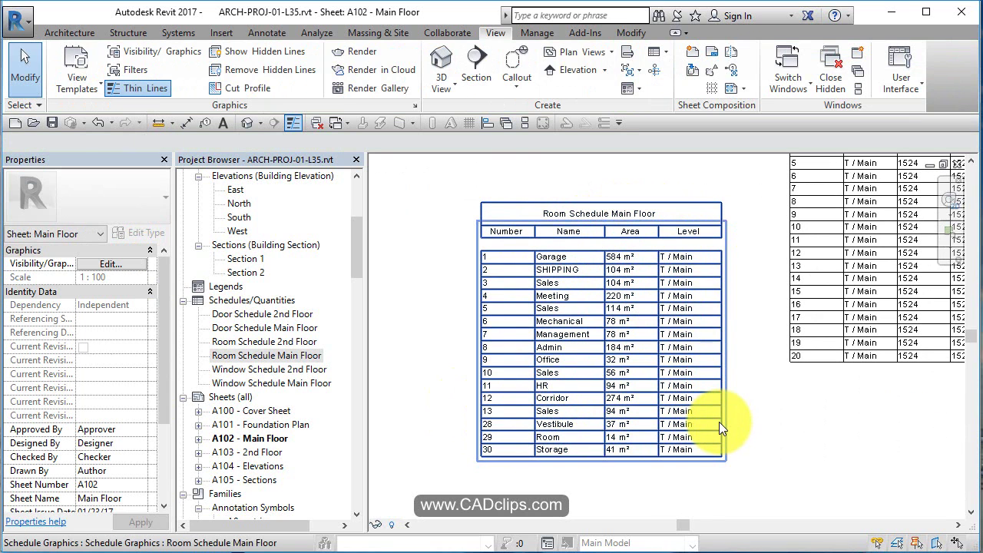
Step: Open sheet A103 - 2nd Floor and place Room Schedule 2nd Floor left of the window schedule
{"action": "double_click", "coordinate": [265, 452]}
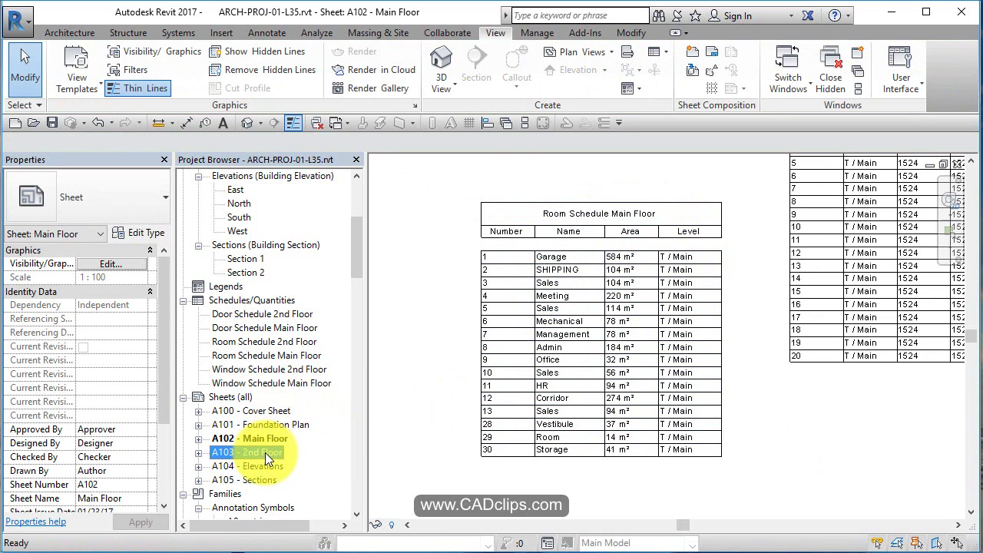
{"action": "middle_click_drag", "start_coordinate": [610, 404], "coordinate": [642, 235]}
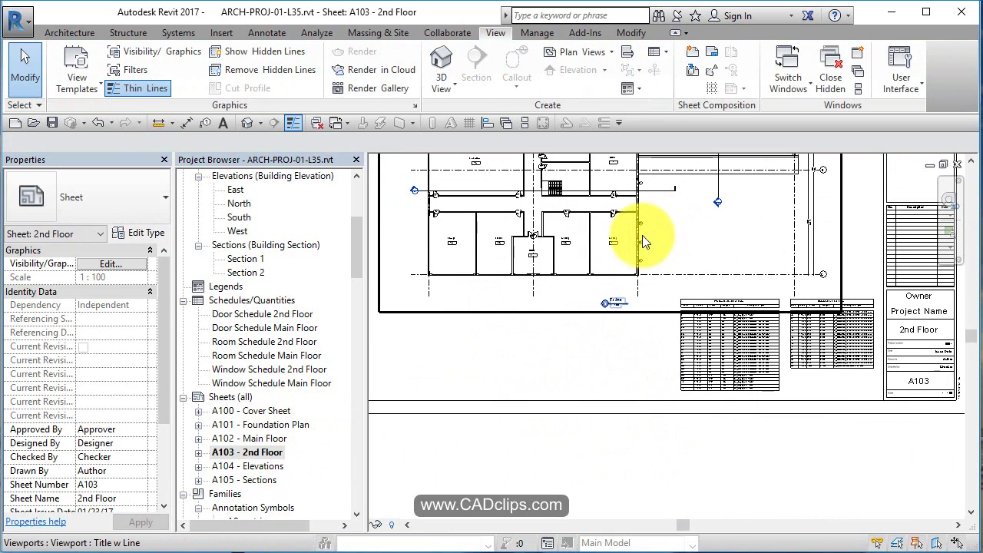
{"action": "left_click", "coordinate": [266, 342]}
{"action": "left_click_drag", "start_coordinate": [600, 396], "coordinate": [623, 352]}
{"action": "left_click", "coordinate": [667, 374]}
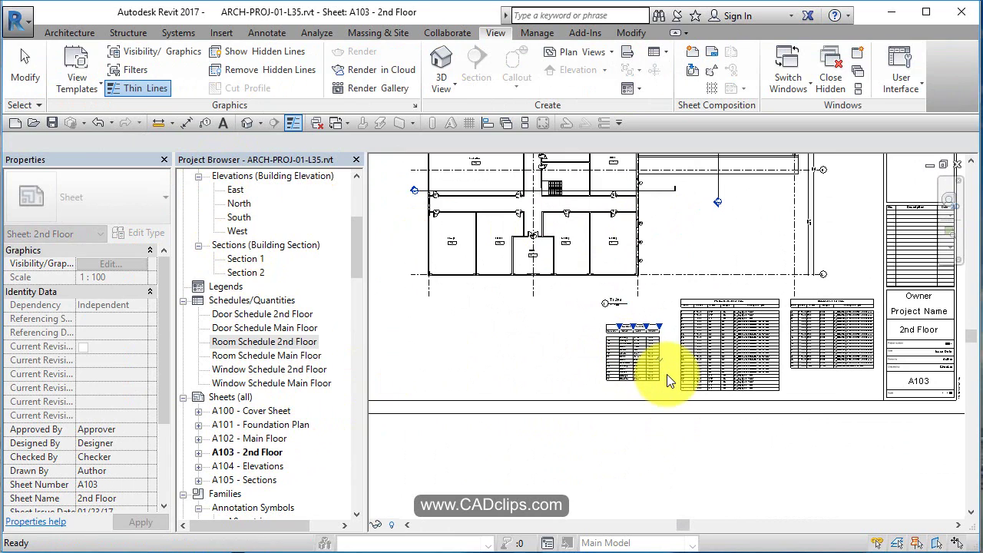
{"action": "scroll", "coordinate": [666, 374], "scroll_direction": "up", "scroll_amount": 5}
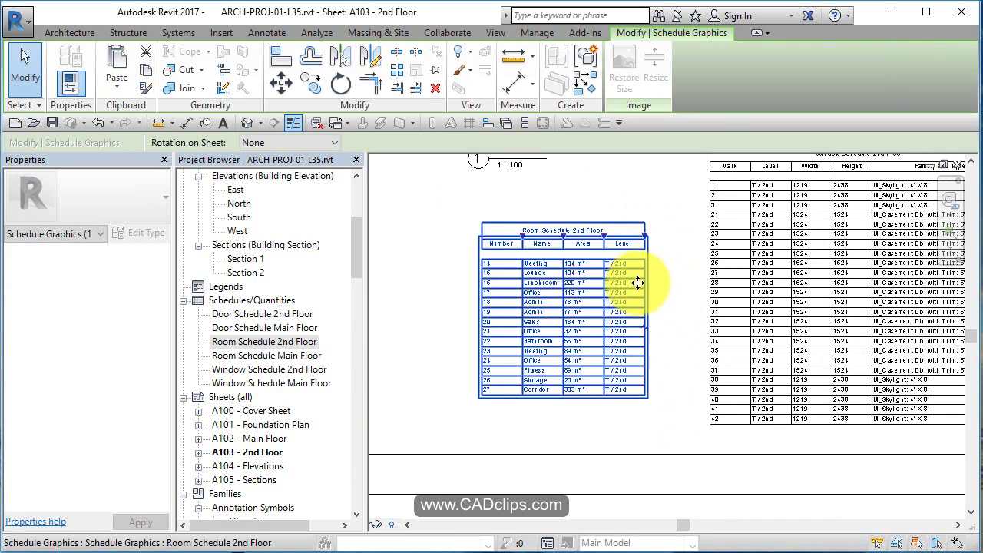
{"action": "key", "text": "Escape"}
{"action": "scroll", "coordinate": [536, 298], "scroll_direction": "up", "scroll_amount": 3}
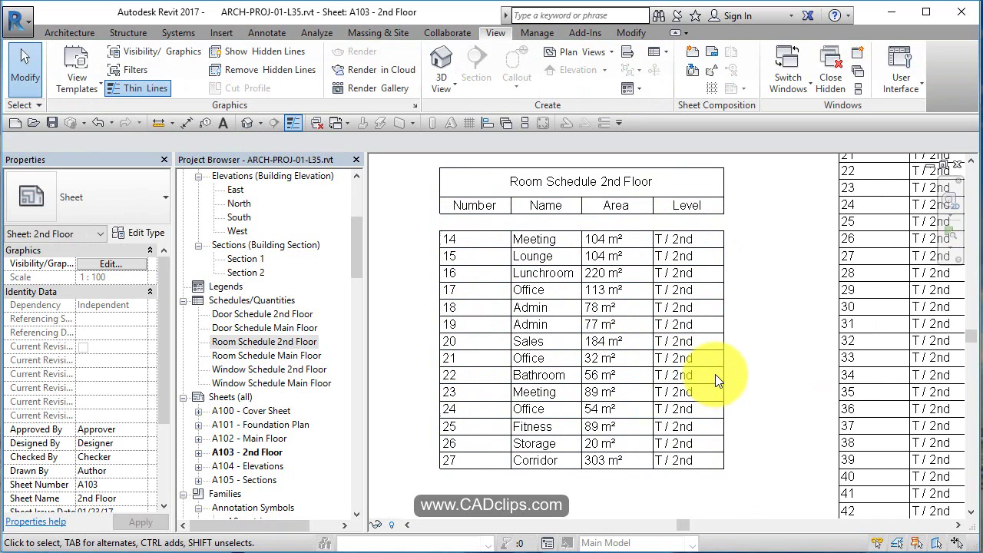
{"action": "scroll", "coordinate": [704, 367], "scroll_direction": "down", "scroll_amount": 3}
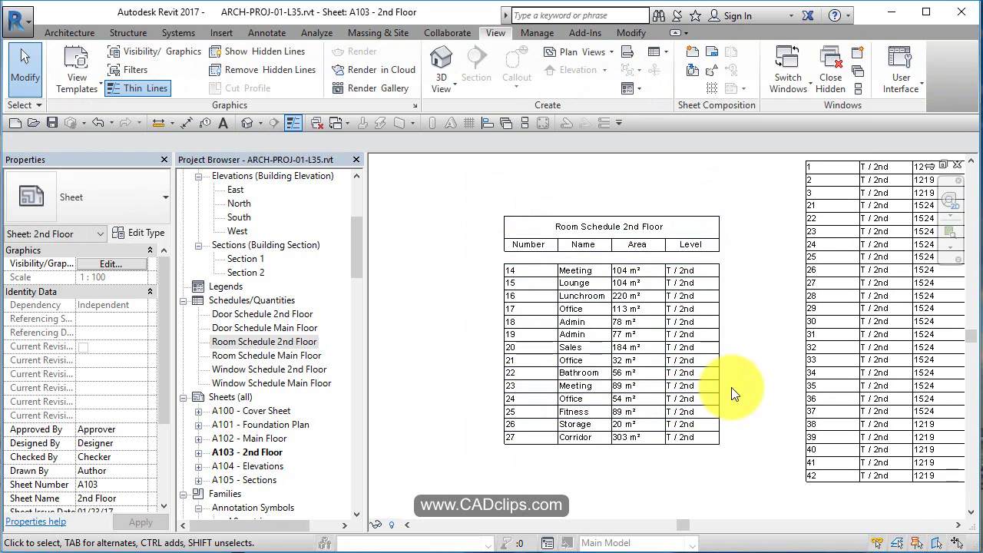
Step: Open Room Schedule 2nd Floor's properties and turn on grand totals in Sorting/Grouping
{"action": "double_click", "coordinate": [260, 341]}
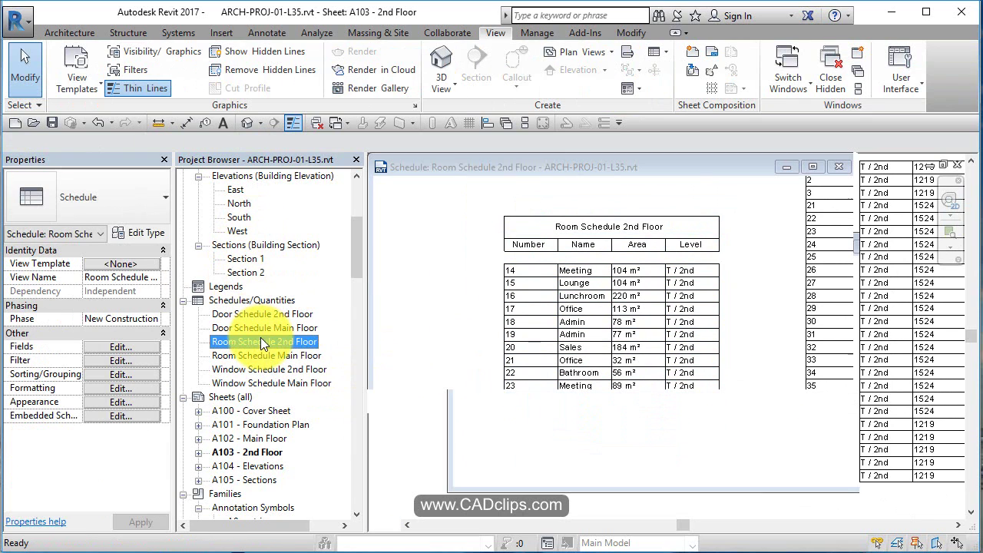
{"action": "left_click", "coordinate": [120, 346]}
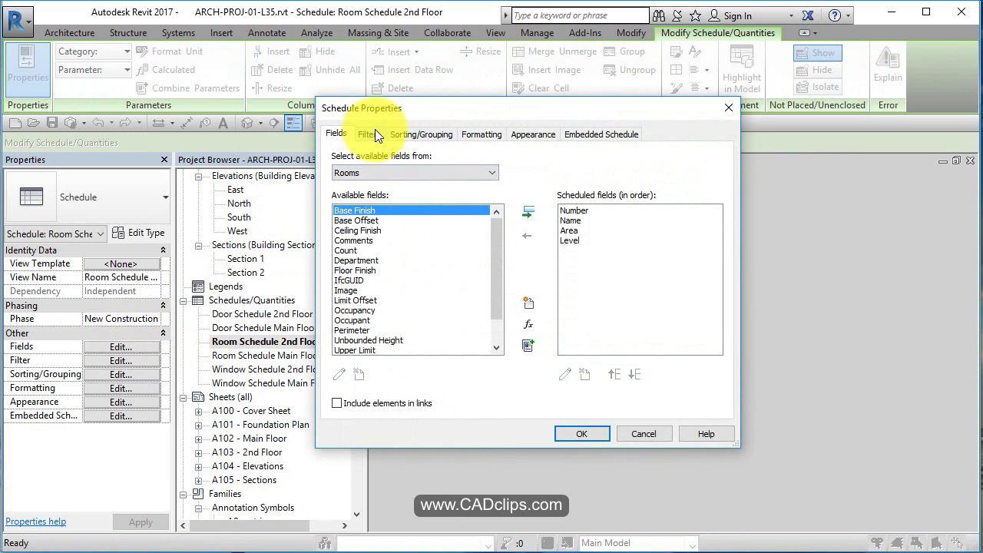
{"action": "left_click", "coordinate": [405, 137]}
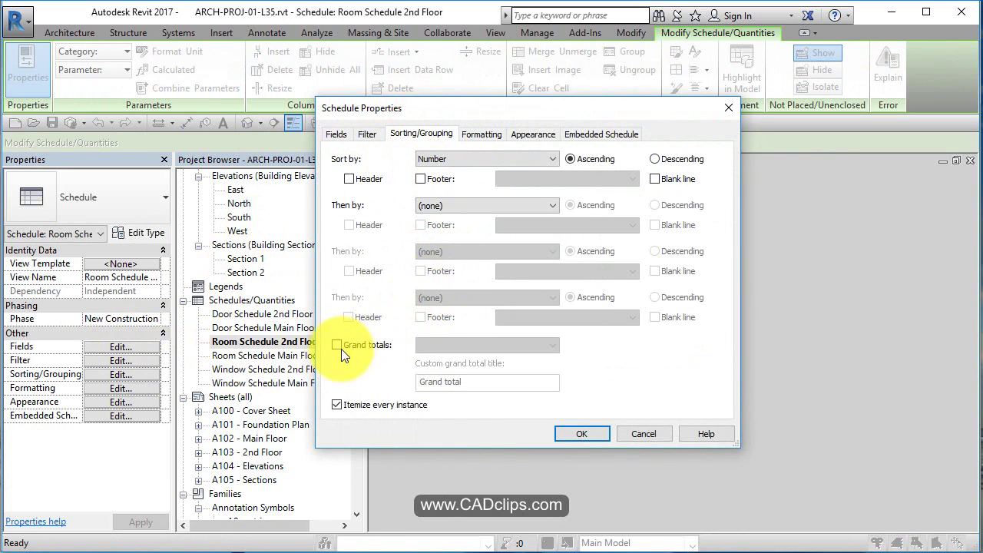
{"action": "left_click", "coordinate": [336, 344]}
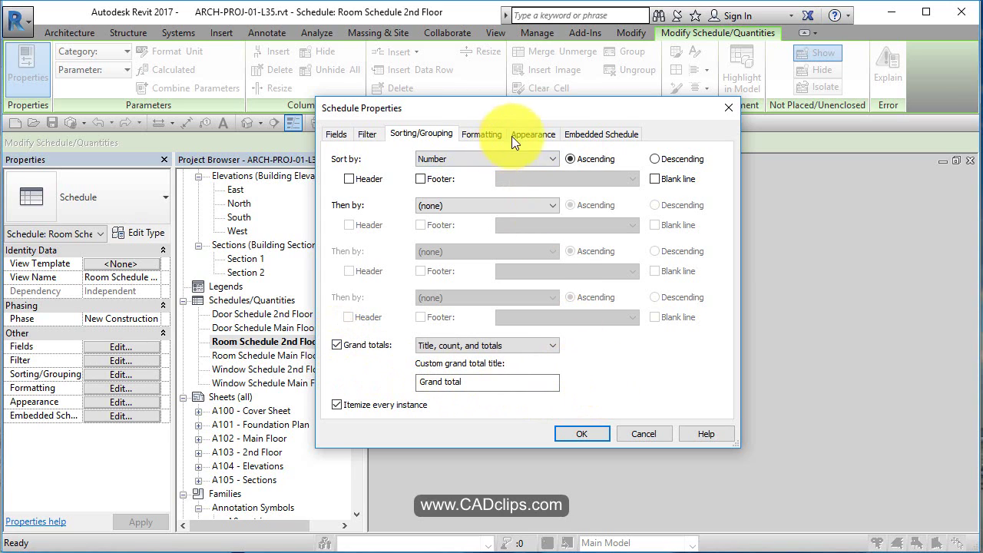
Step: Set the Area field to Calculate totals and confirm the schedule properties
{"action": "left_click", "coordinate": [549, 135]}
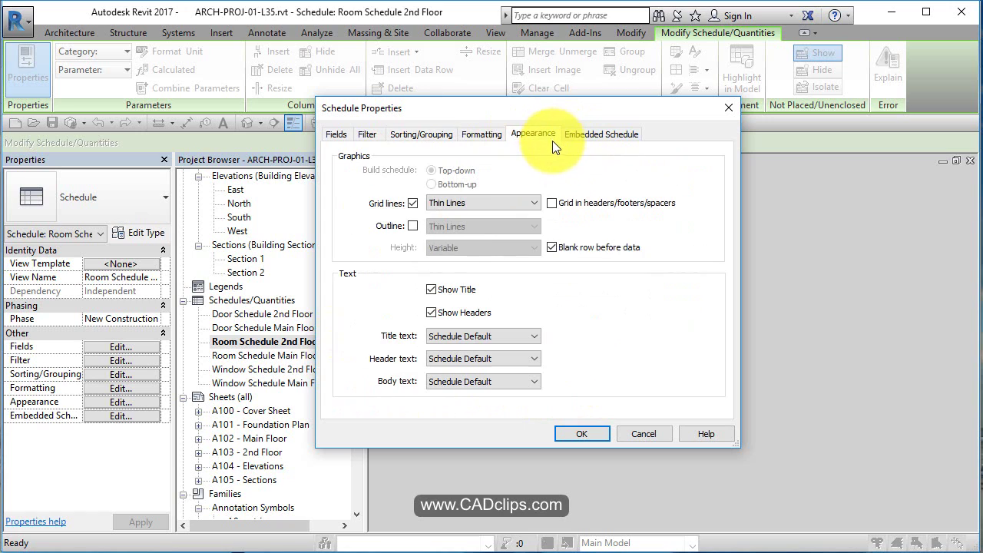
{"action": "left_click", "coordinate": [338, 135]}
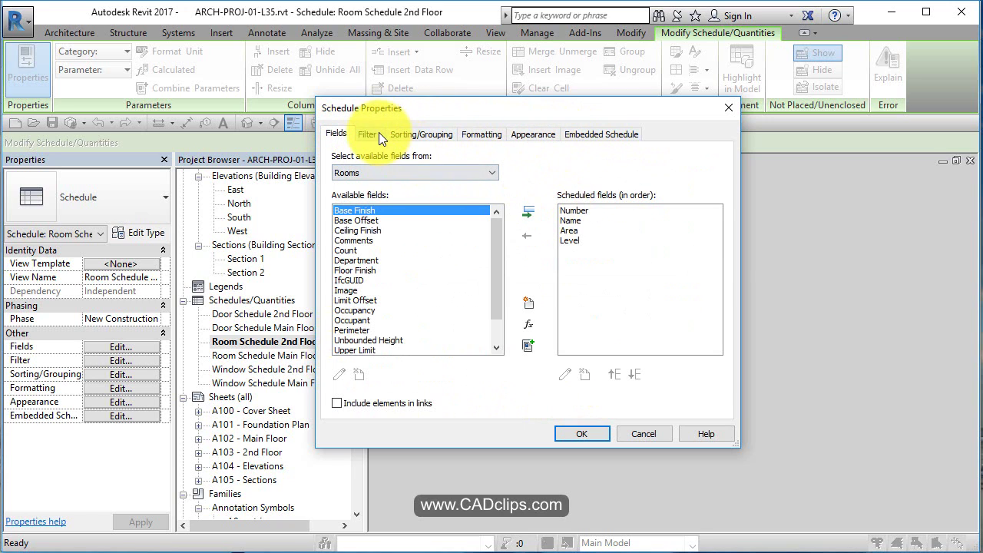
{"action": "left_click", "coordinate": [425, 135]}
{"action": "left_click", "coordinate": [485, 133]}
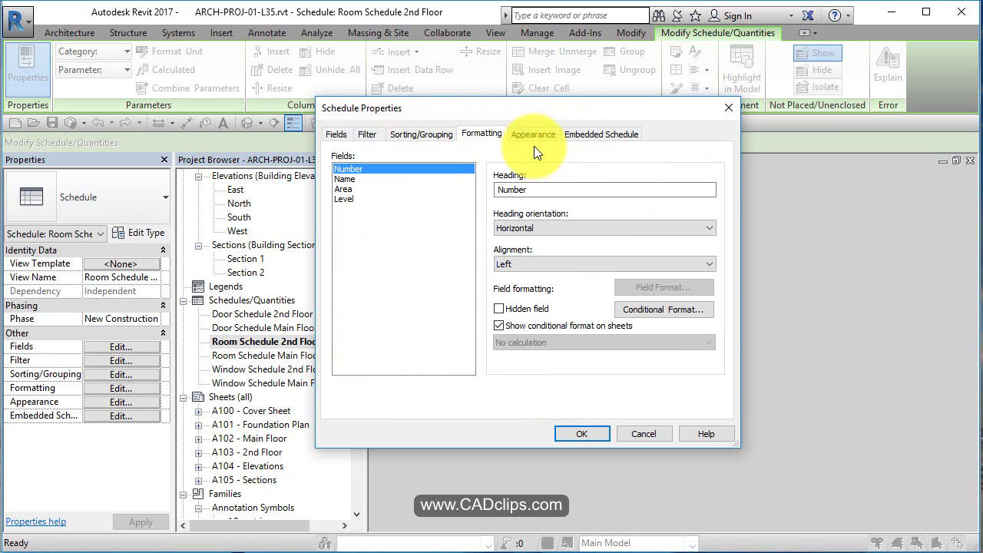
{"action": "left_click", "coordinate": [355, 189]}
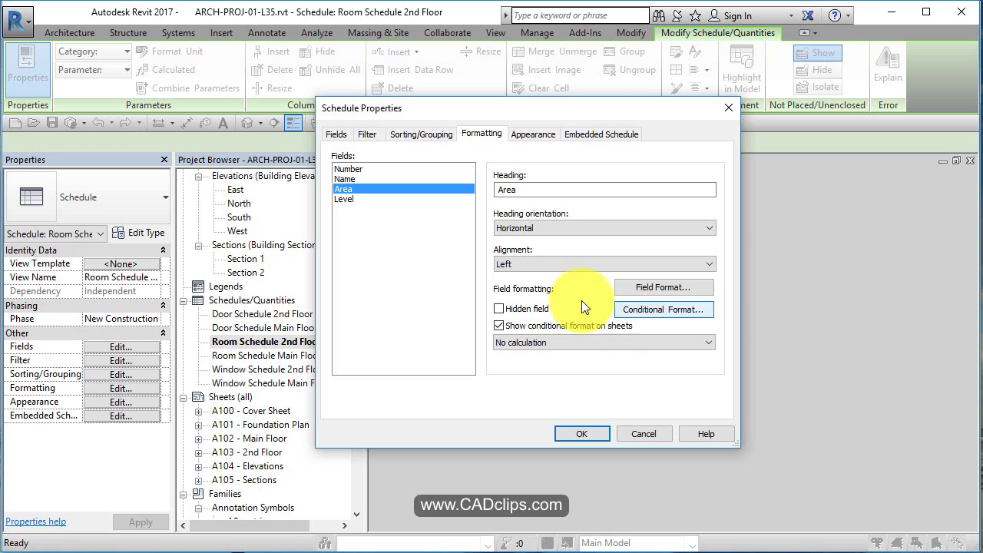
{"action": "left_click", "coordinate": [339, 188]}
{"action": "left_click", "coordinate": [527, 342]}
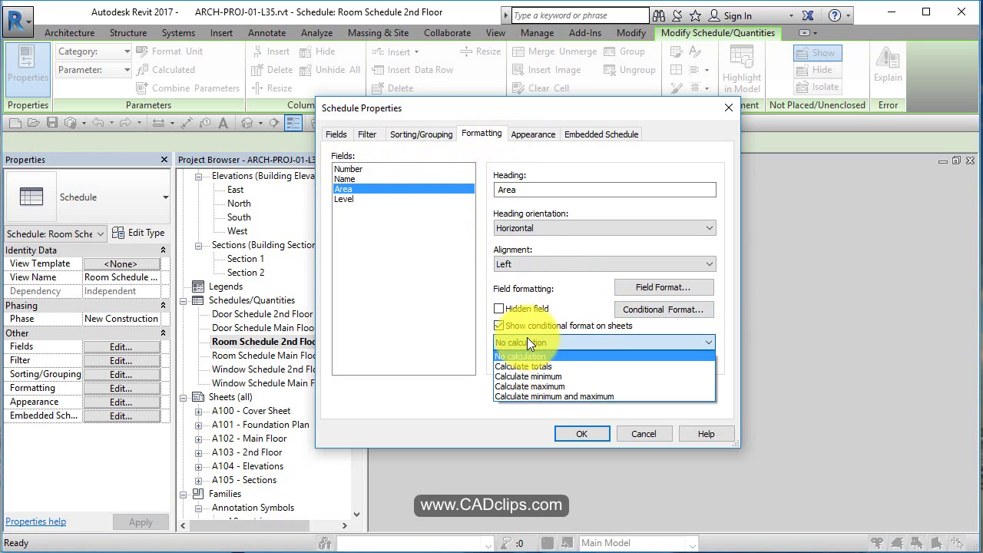
{"action": "left_click", "coordinate": [549, 365]}
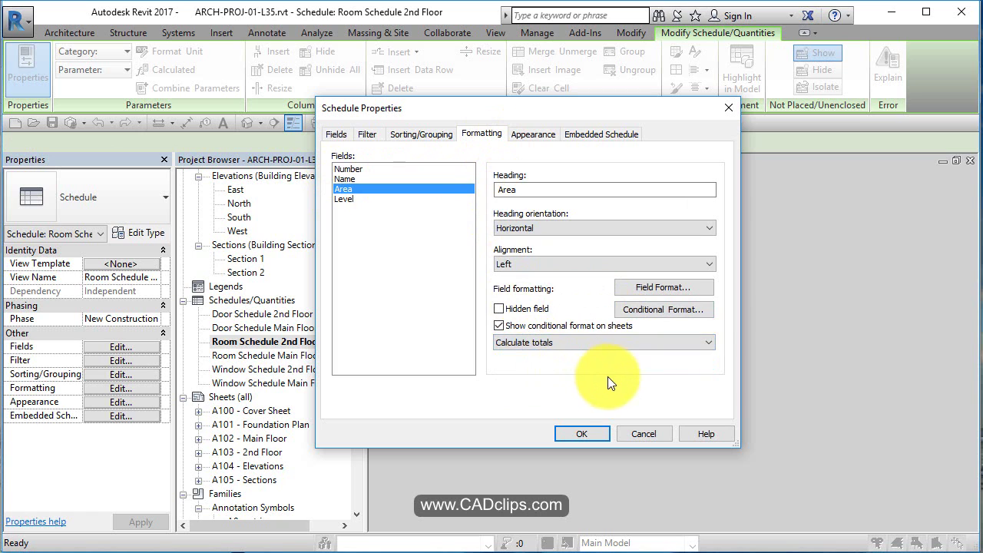
{"action": "left_click", "coordinate": [599, 433]}
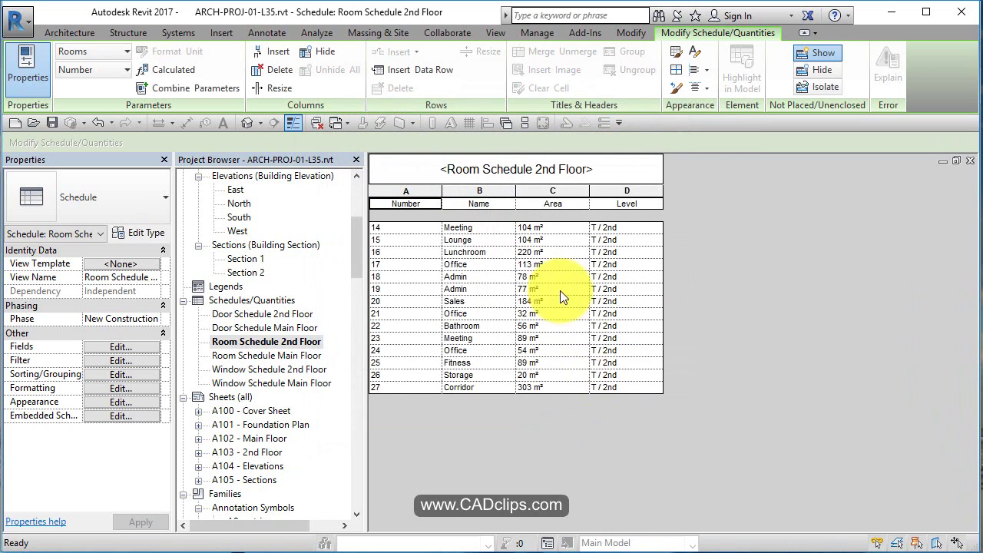
Step: Check Grand totals and keep the Area field on Calculate totals
{"action": "left_click", "coordinate": [133, 360]}
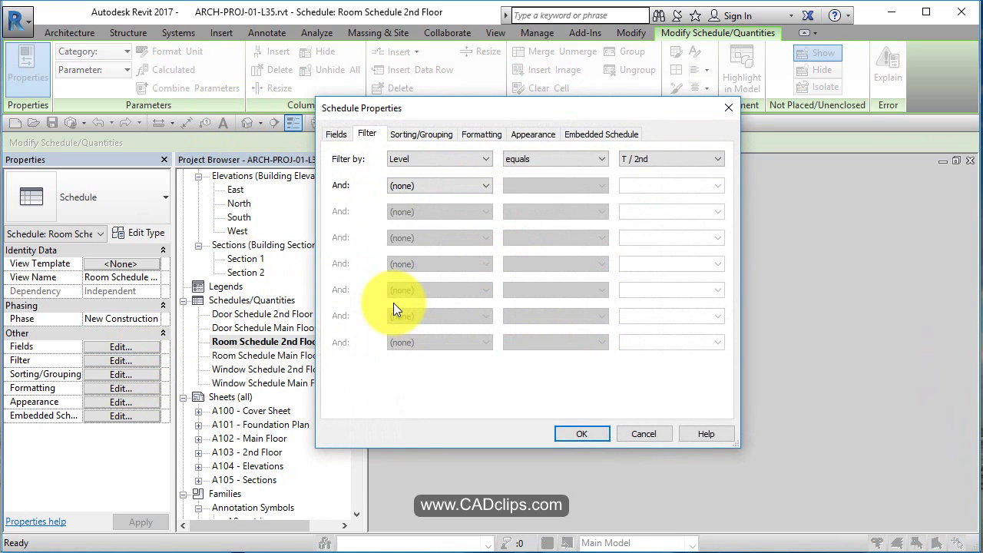
{"action": "key", "text": "ctrl+Tab"}
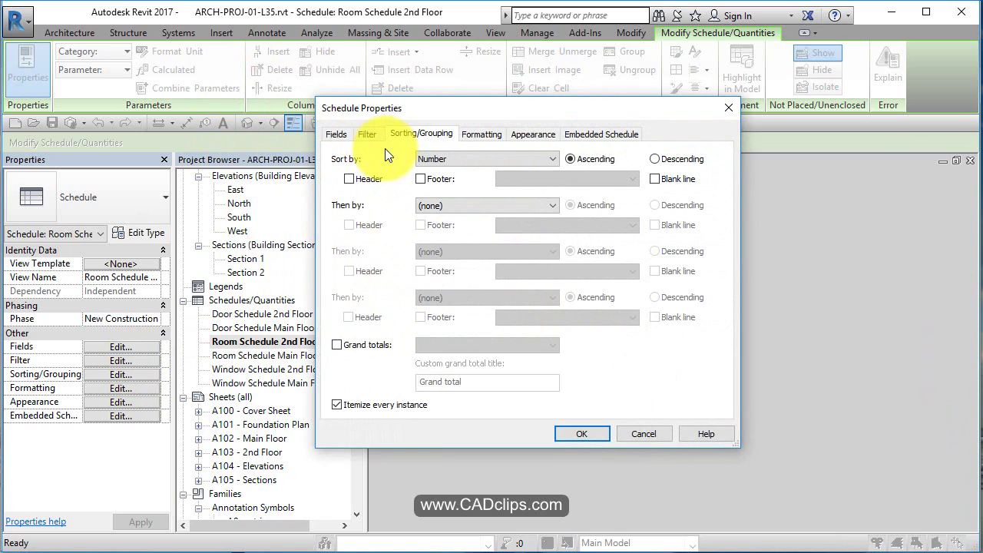
{"action": "left_click", "coordinate": [337, 344]}
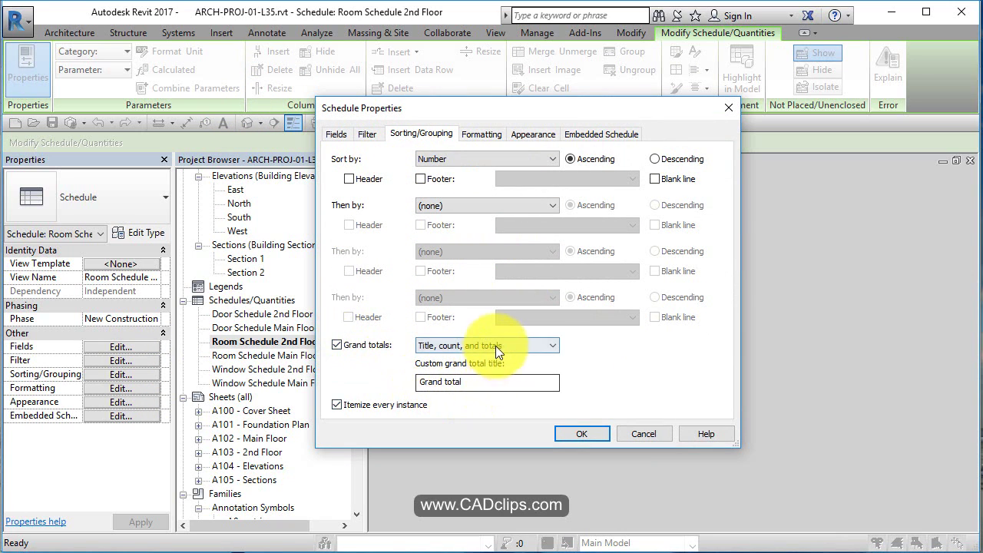
{"action": "left_click", "coordinate": [489, 135]}
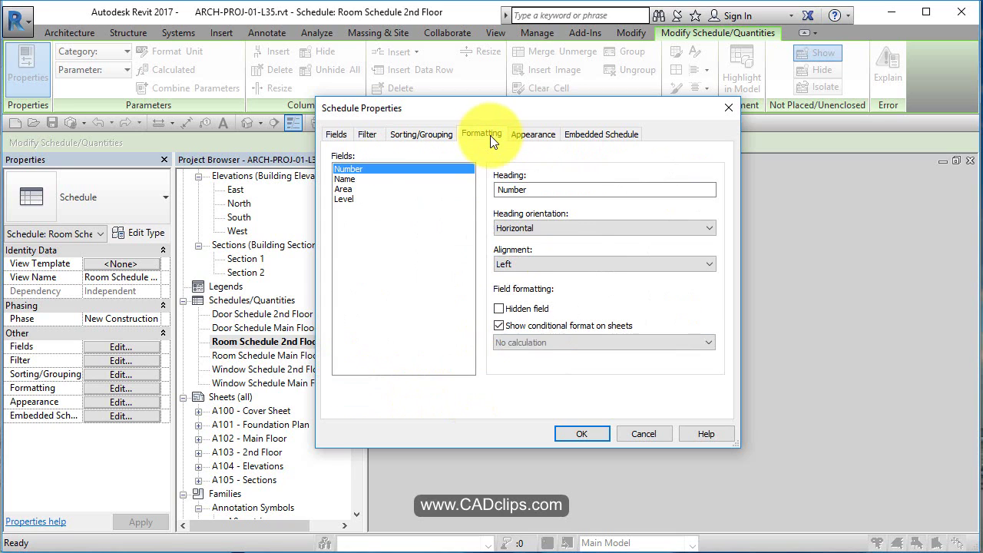
{"action": "left_click", "coordinate": [338, 188]}
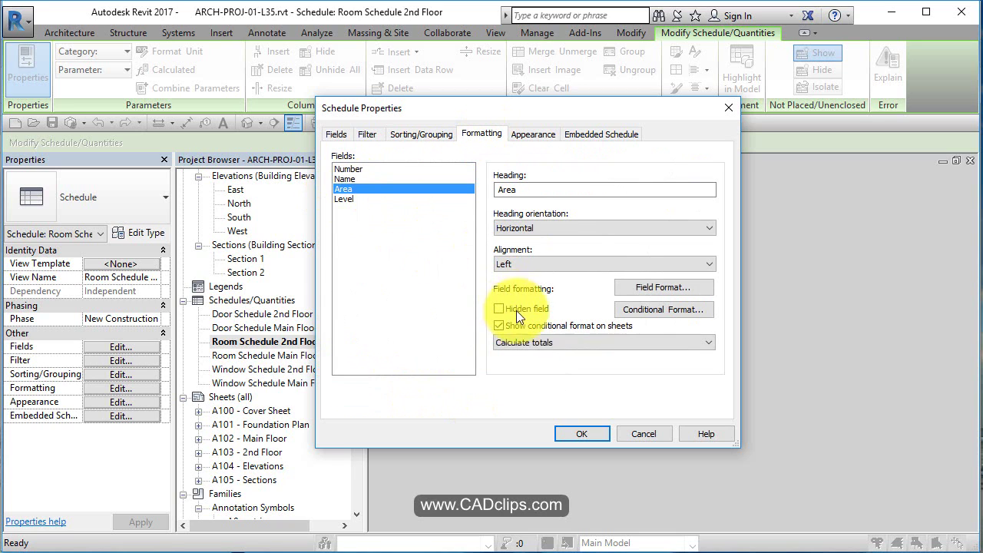
{"action": "left_click", "coordinate": [528, 343]}
{"action": "left_click", "coordinate": [529, 343]}
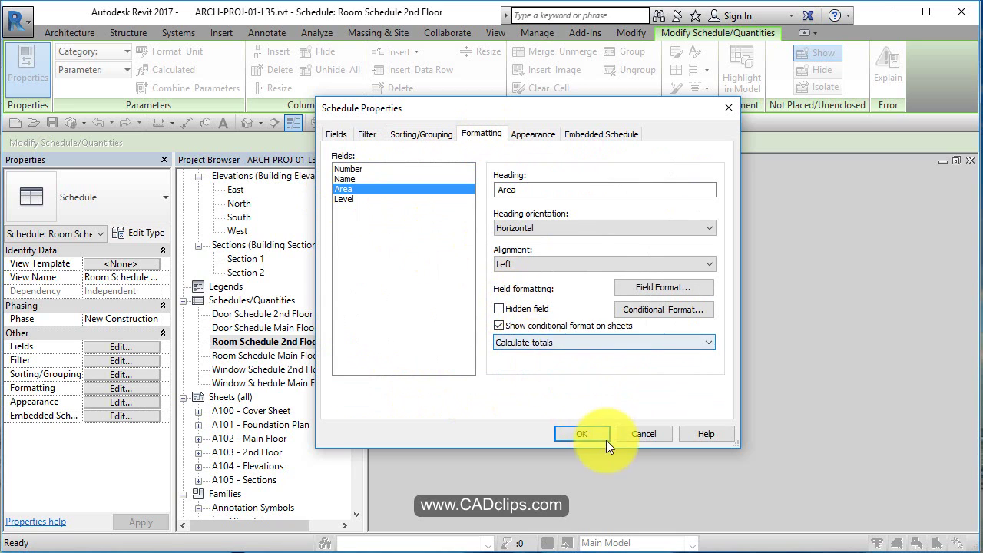
Step: Set the grand total style to Totals only and apply, showing 1522 m² under Area
{"action": "left_click", "coordinate": [411, 136]}
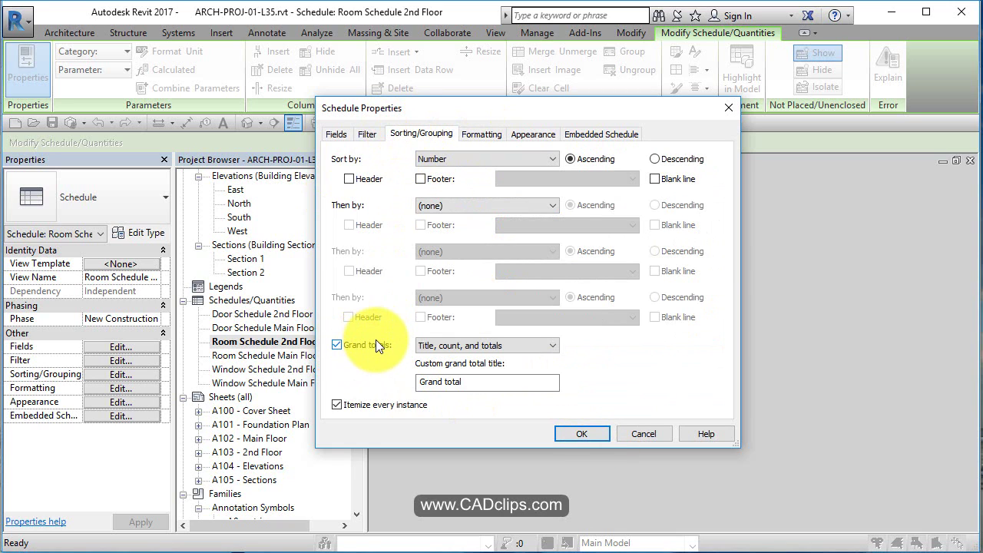
{"action": "left_click", "coordinate": [499, 345]}
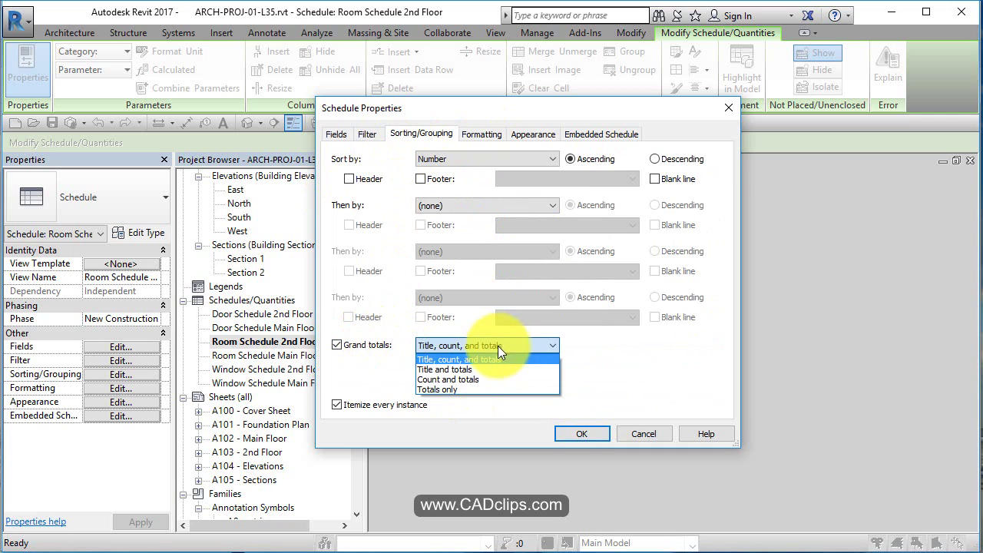
{"action": "left_click", "coordinate": [451, 387]}
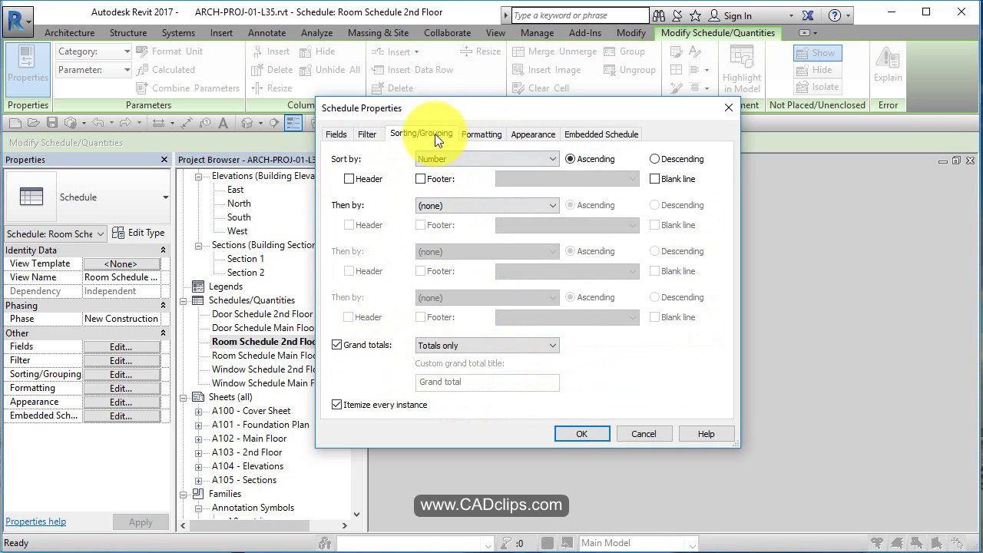
{"action": "left_click", "coordinate": [475, 133]}
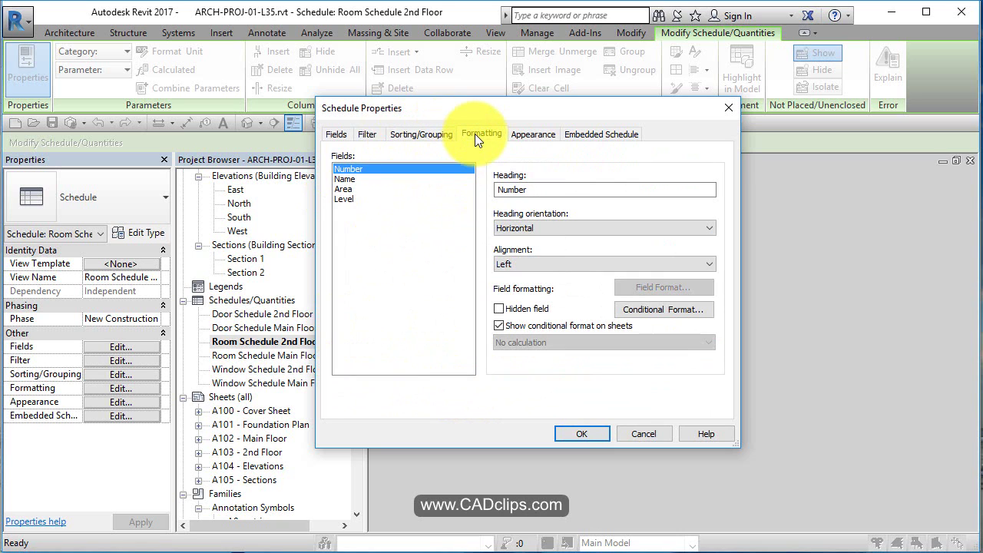
{"action": "left_click", "coordinate": [344, 189]}
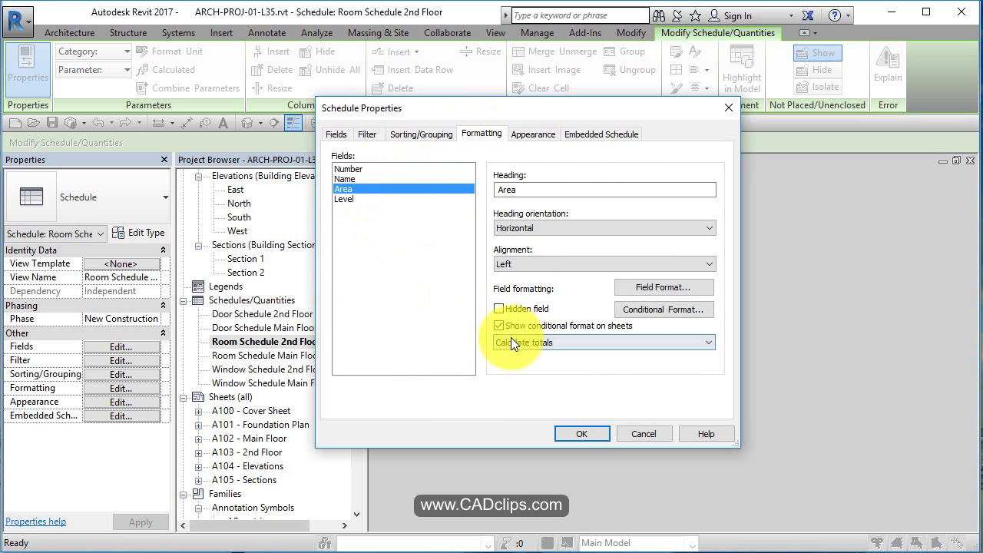
{"action": "left_click", "coordinate": [580, 430]}
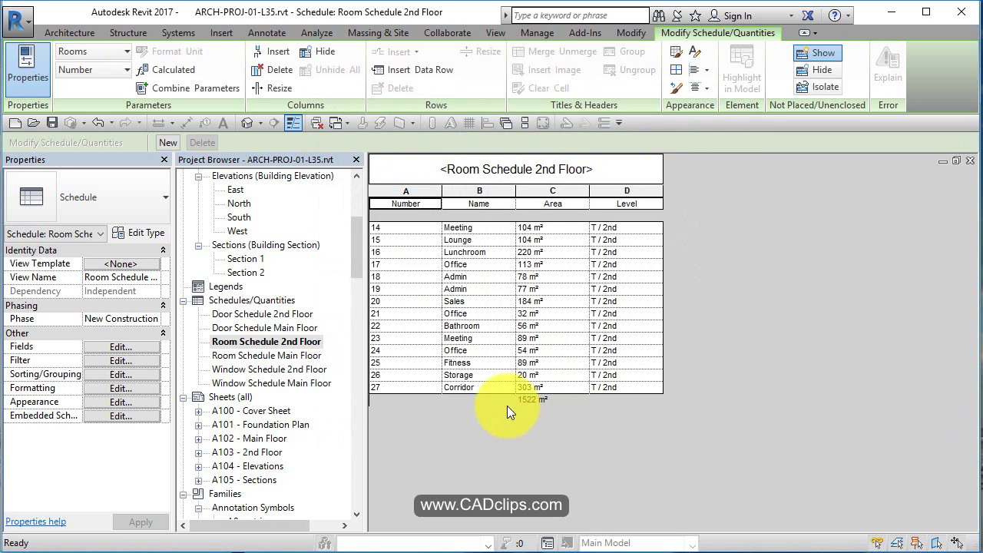
Step: Open Room Schedule Main Floor's properties and enable Totals only grand totals
{"action": "double_click", "coordinate": [290, 357]}
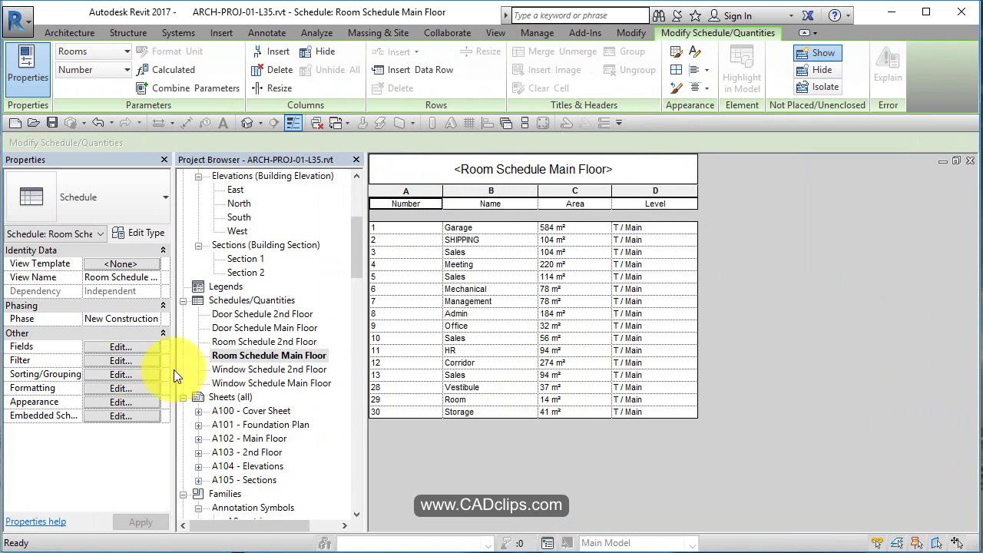
{"action": "left_click", "coordinate": [95, 361]}
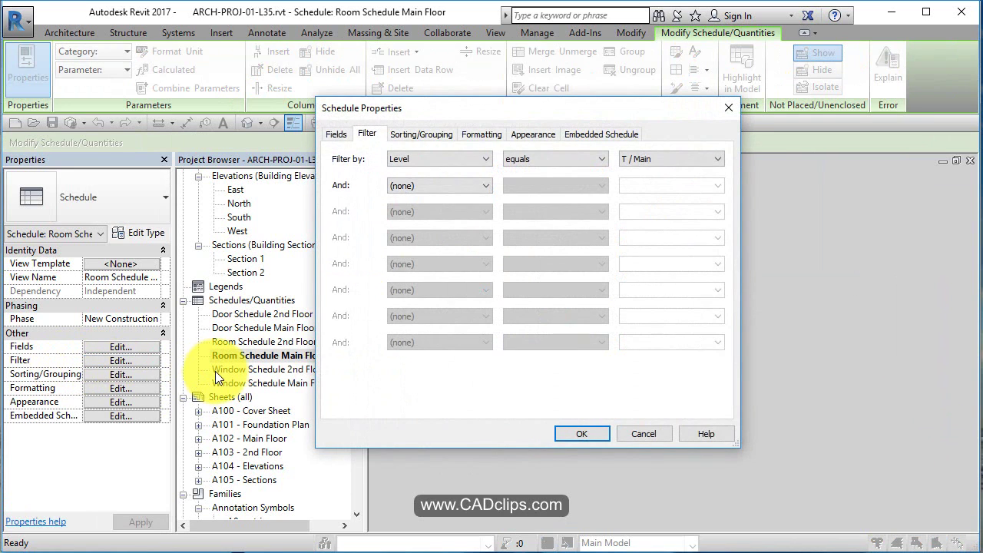
{"action": "left_click", "coordinate": [444, 132]}
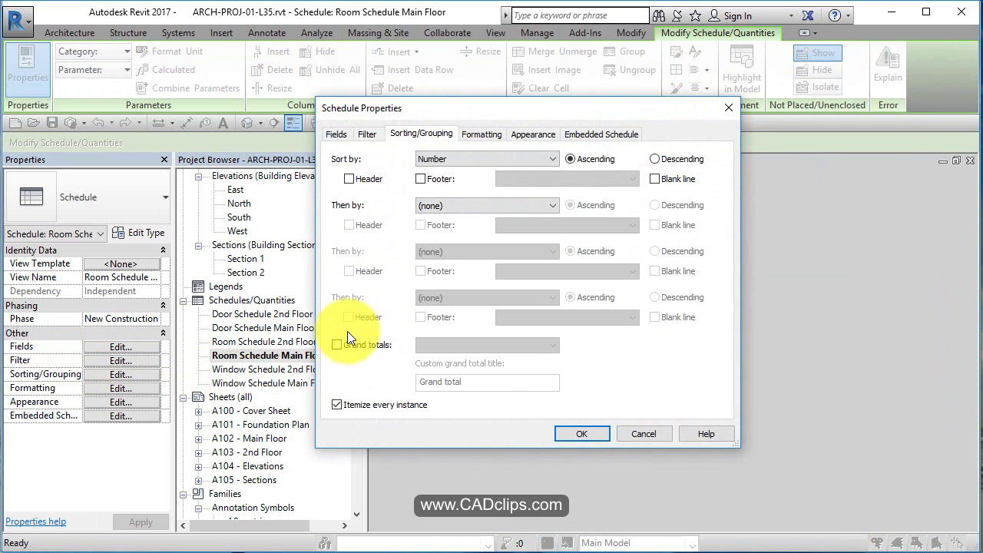
{"action": "left_click", "coordinate": [338, 345]}
{"action": "left_click", "coordinate": [458, 346]}
{"action": "left_click", "coordinate": [442, 390]}
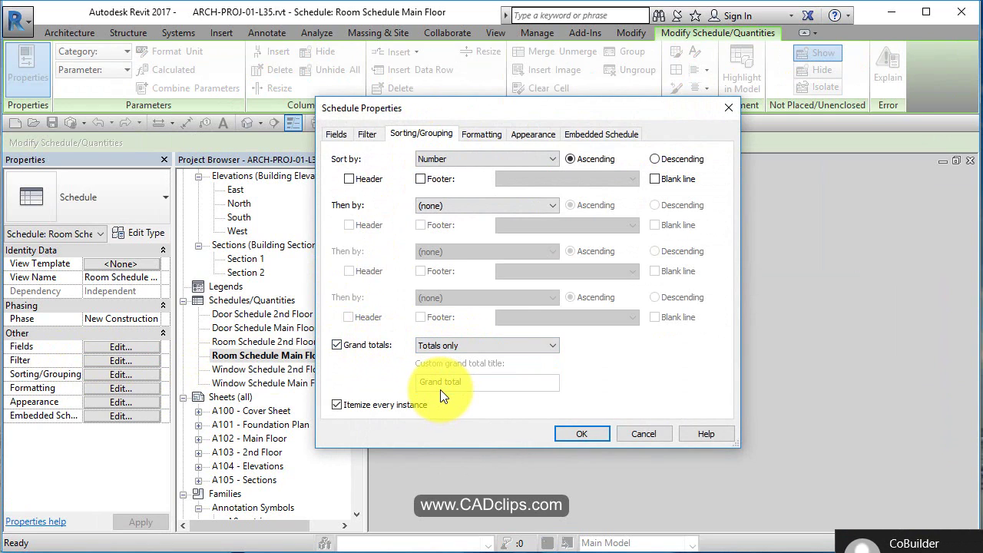
Step: Set Area to Calculate totals and apply, giving a 2107 m² grand total
{"action": "left_click", "coordinate": [492, 133]}
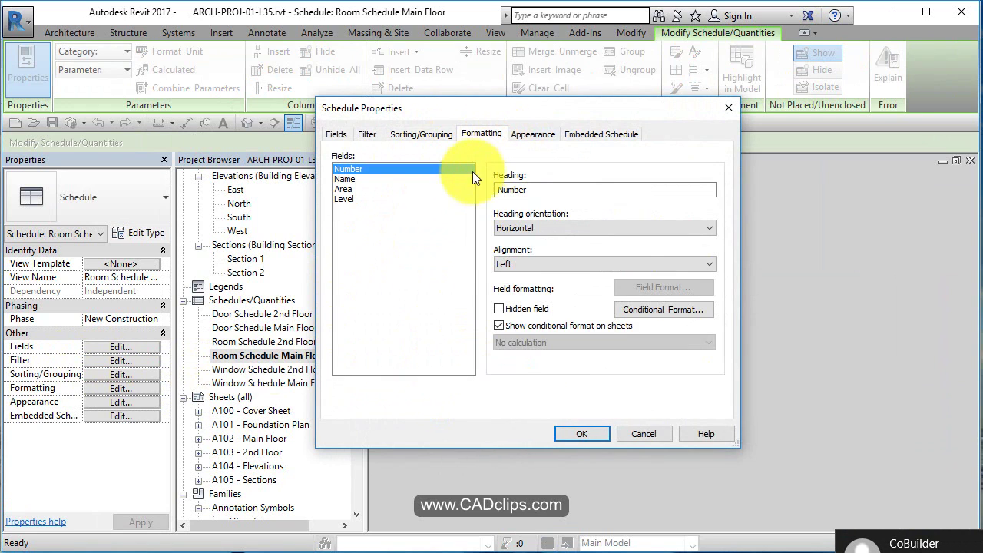
{"action": "left_click", "coordinate": [347, 189]}
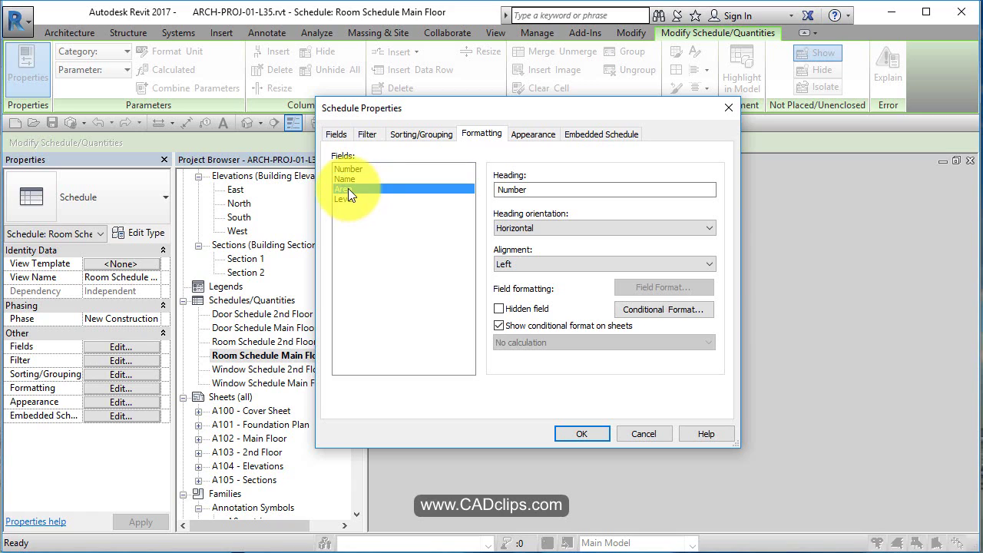
{"action": "left_click", "coordinate": [506, 340]}
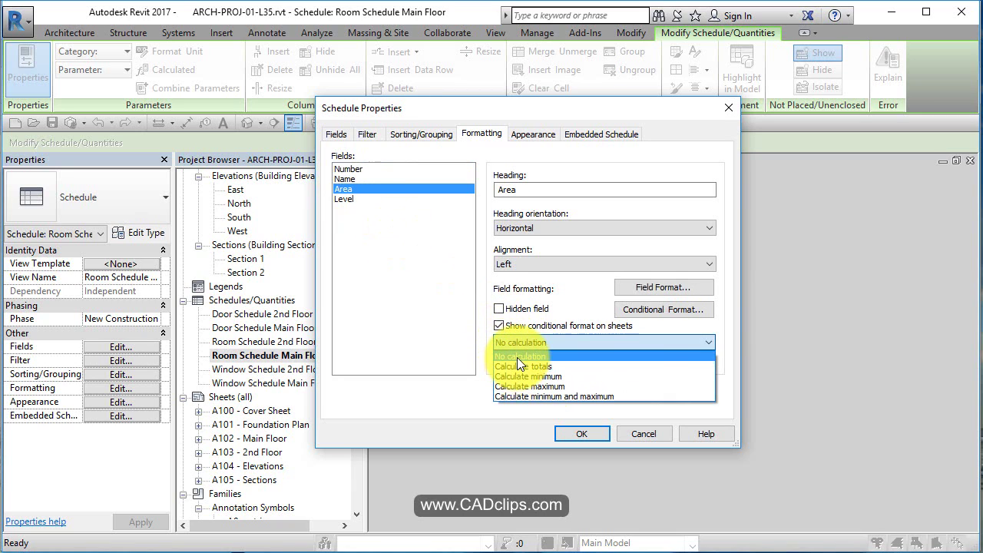
{"action": "left_click", "coordinate": [521, 366]}
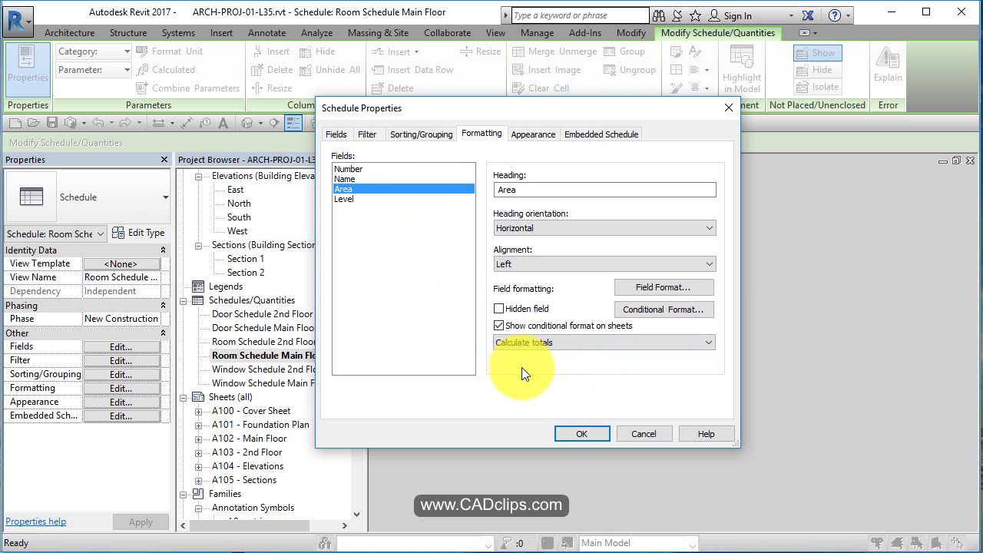
{"action": "left_click", "coordinate": [583, 434]}
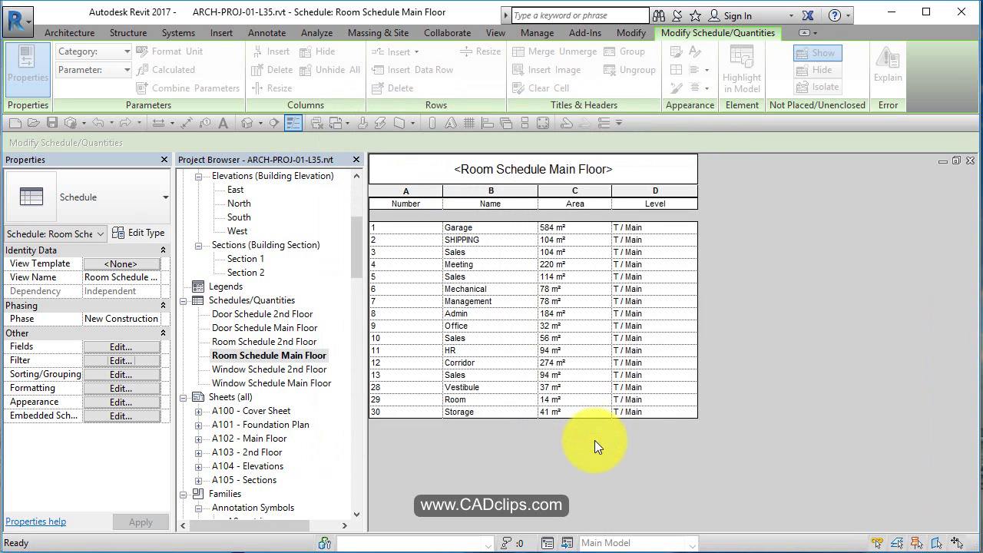
{"action": "scroll", "coordinate": [270, 419], "scroll_direction": "down", "scroll_amount": 2}
{"action": "scroll", "coordinate": [269, 416], "scroll_direction": "down", "scroll_amount": 1}
Step: On sheet A102 - Main Floor, move the Window Schedule down beside the room schedule
{"action": "double_click", "coordinate": [271, 409]}
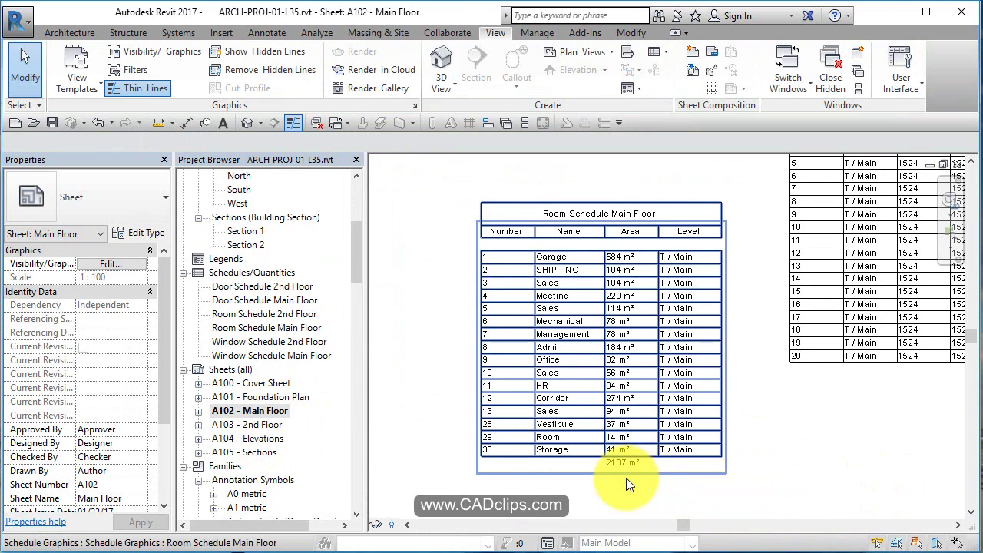
{"action": "scroll", "coordinate": [694, 467], "scroll_direction": "down", "scroll_amount": 2}
{"action": "middle_click_drag", "start_coordinate": [694, 467], "coordinate": [670, 312]}
{"action": "scroll", "coordinate": [768, 449], "scroll_direction": "down", "scroll_amount": 1}
{"action": "left_click", "coordinate": [670, 312]}
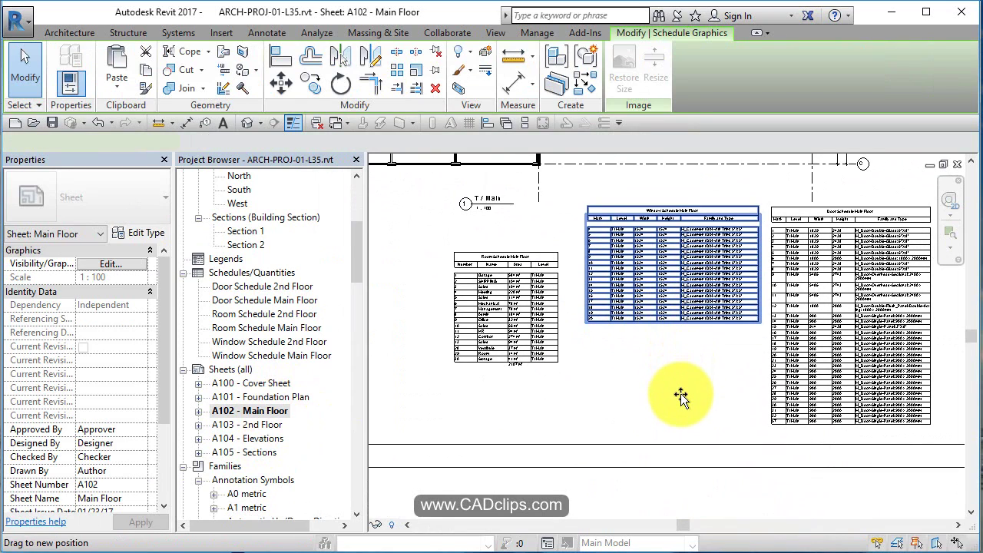
{"action": "mouse_move", "coordinate": [680, 395]}
{"action": "left_mouse_down"}
{"action": "mouse_move", "coordinate": [658, 408]}
{"action": "mouse_move", "coordinate": [669, 410]}
{"action": "left_mouse_up"}
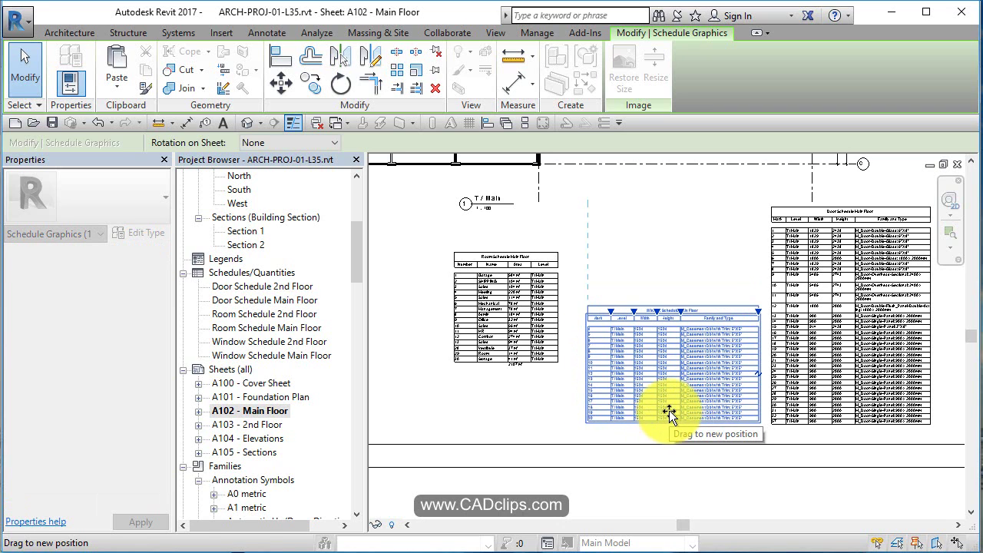
Step: Lower the Room Schedule so it lines up with the Window Schedule
{"action": "left_click", "coordinate": [532, 317]}
{"action": "left_click_drag", "start_coordinate": [533, 330], "coordinate": [547, 362]}
{"action": "left_click", "coordinate": [446, 357]}
{"action": "scroll", "coordinate": [447, 358], "scroll_direction": "down", "scroll_amount": 2}
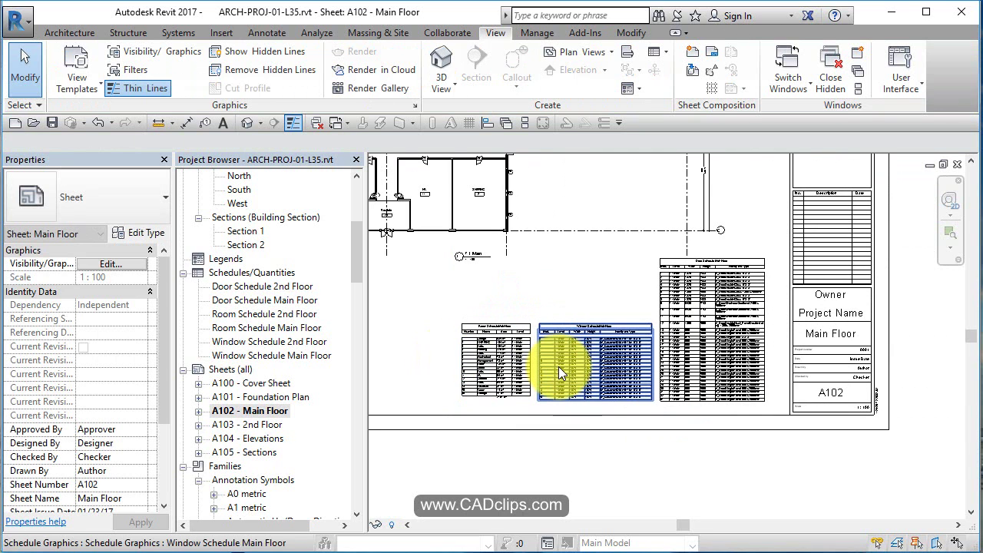
{"action": "middle_click_drag", "start_coordinate": [559, 365], "coordinate": [743, 405]}
{"action": "scroll", "coordinate": [600, 321], "scroll_direction": "down", "scroll_amount": 2}
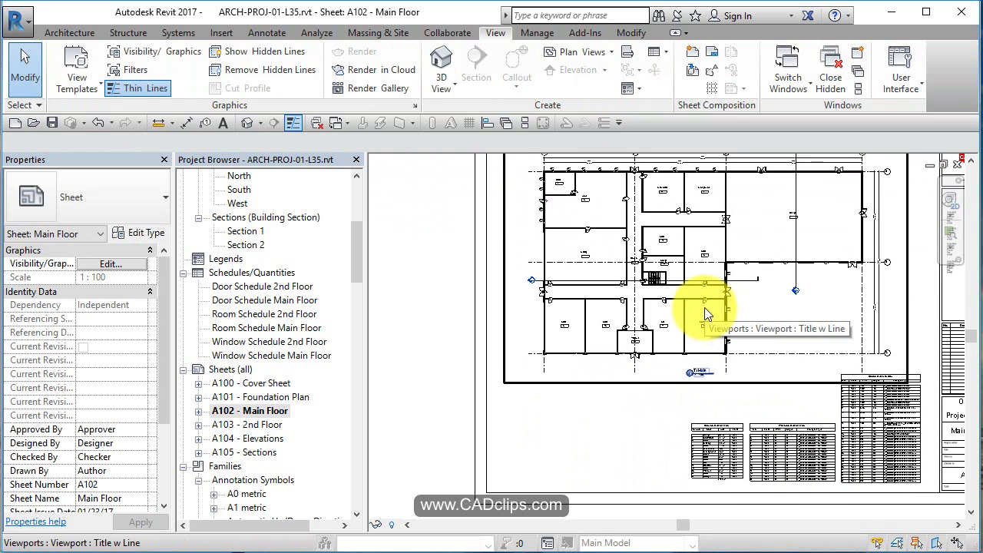